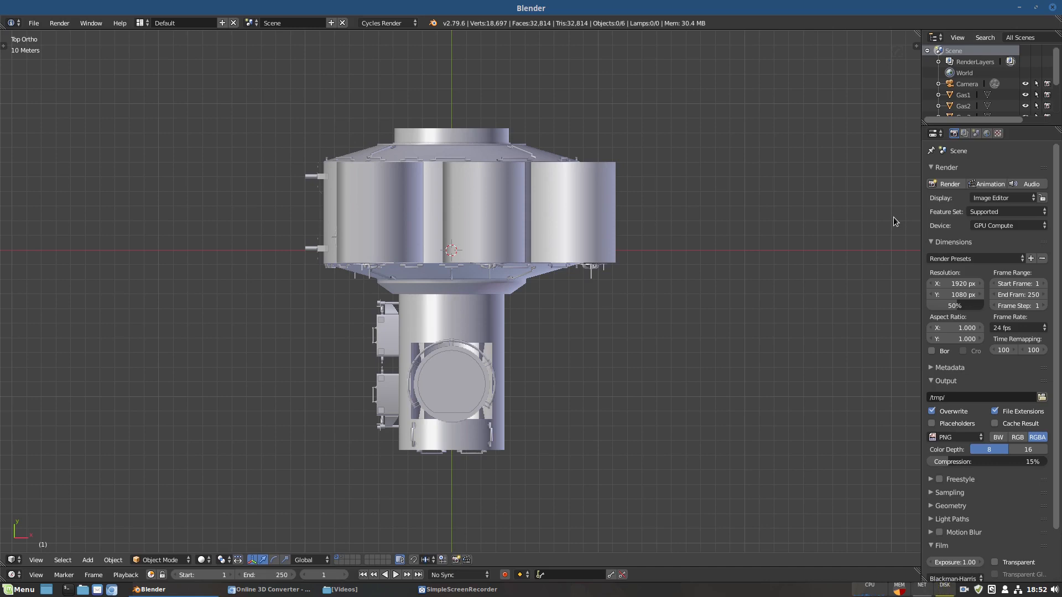
Switch to the browser to review the Online 3D Converter page and its address, and return to Blender
click(252, 591)
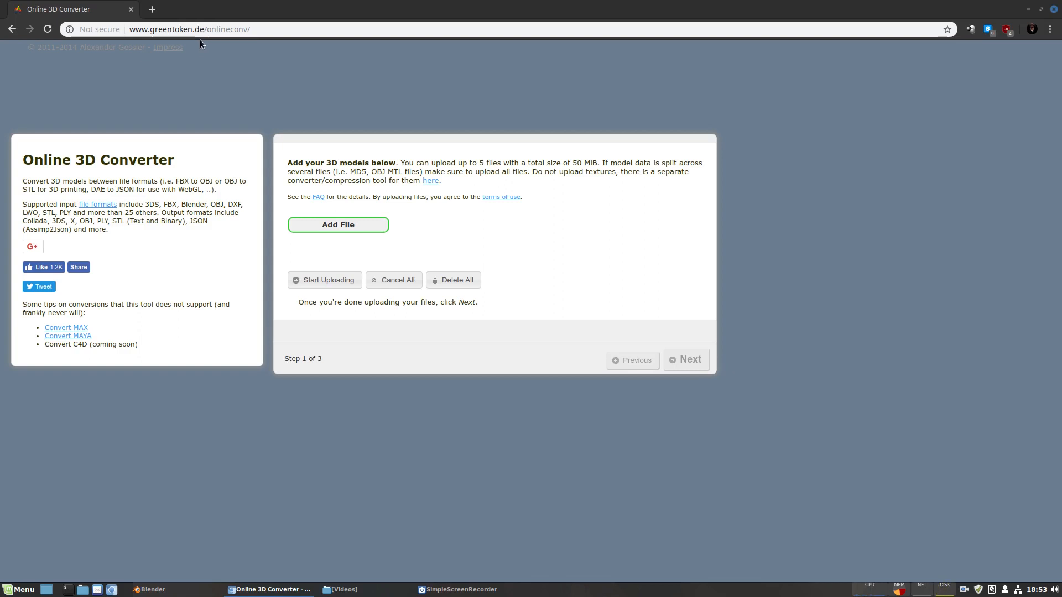
click(256, 30)
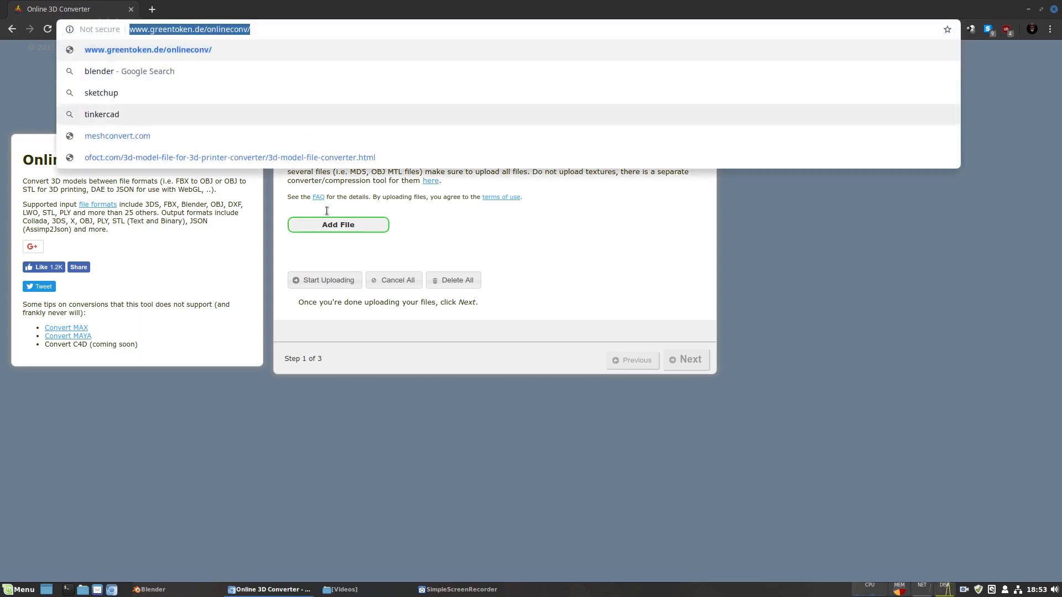
click(963, 263)
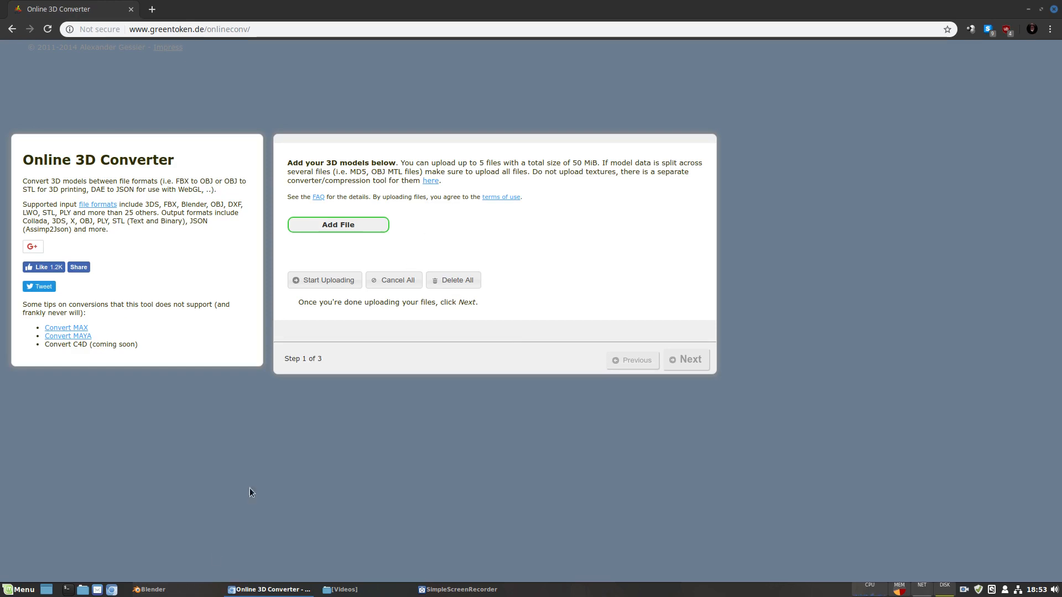
click(150, 589)
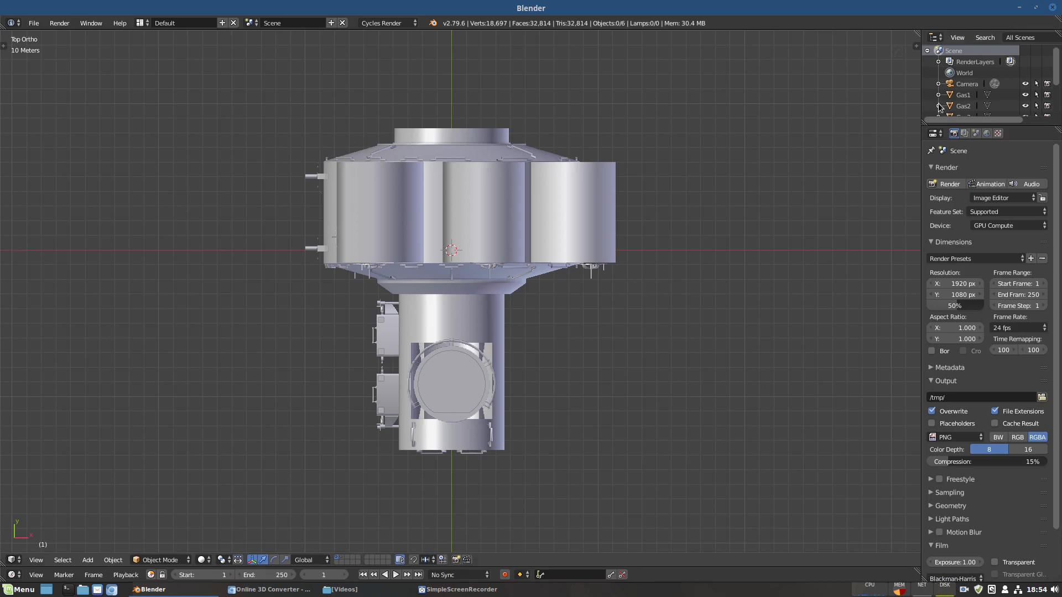
Look through the scene's object list, select the Gas2 tank and examine the model from several angles
scroll(973, 79, down, 3)
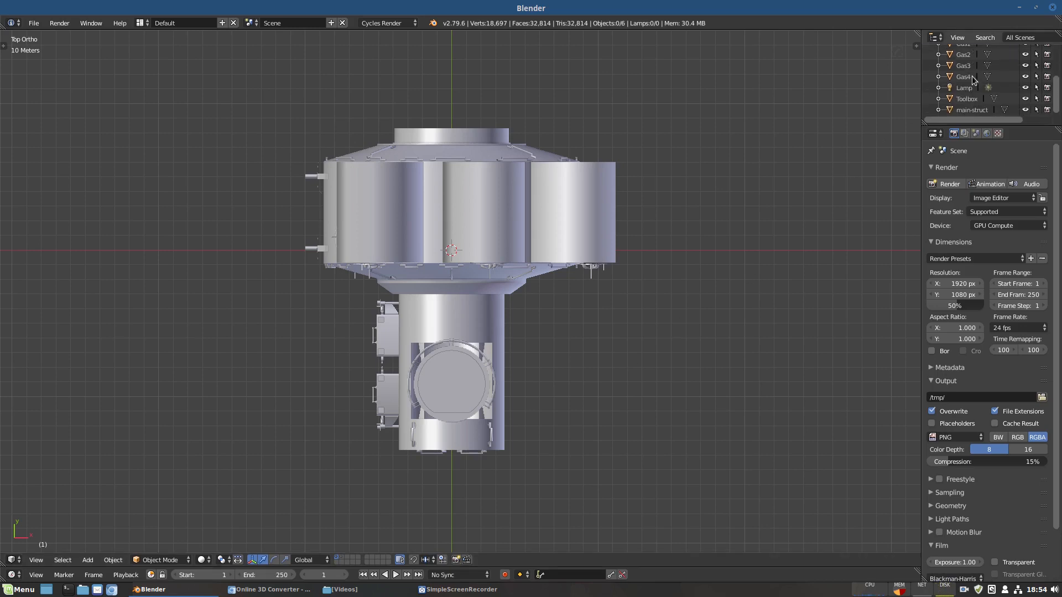
scroll(972, 80, up, 3)
scroll(972, 80, down, 3)
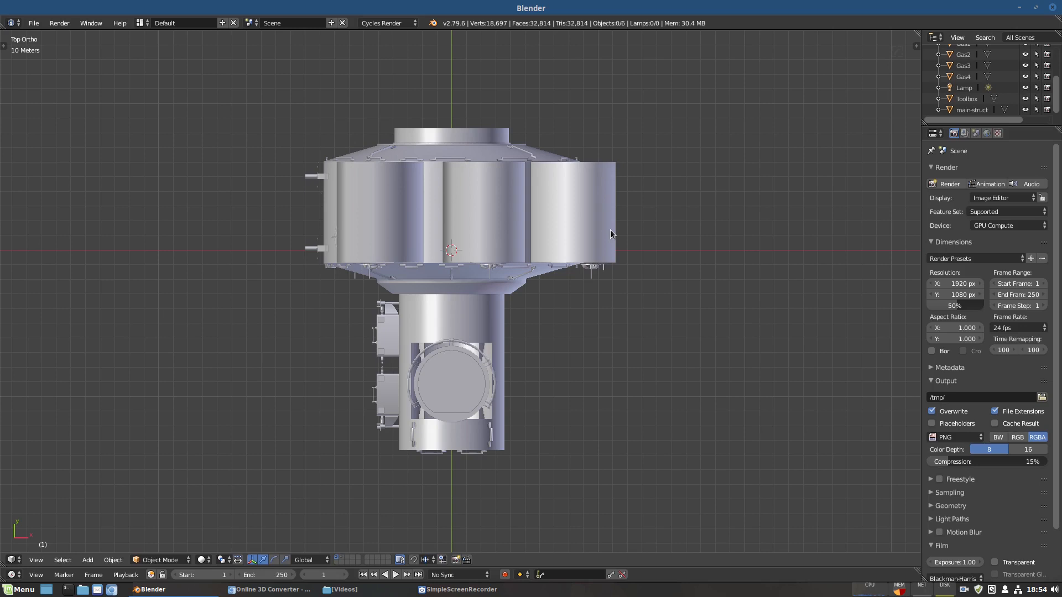
scroll(982, 100, up, 3)
click(967, 92)
click(965, 105)
click(964, 95)
middle_drag(813, 293, 737, 195)
middle_drag(448, 276, 380, 463)
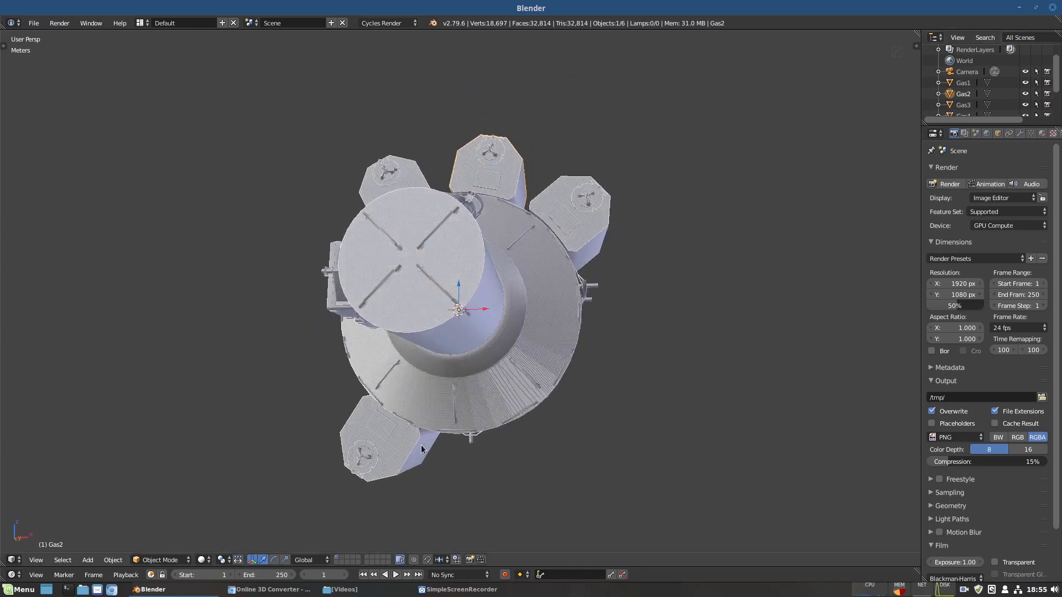
middle_drag(709, 308, 558, 341)
Select the main-struct object, expand its outliner entry and display its list of materials
right_click(558, 342)
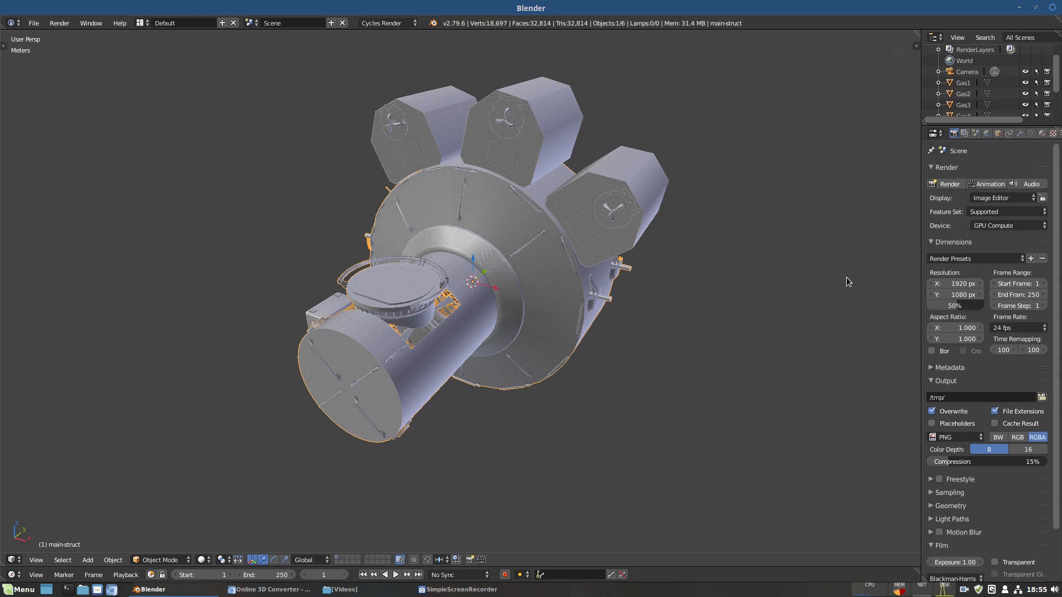
scroll(965, 89, down, 3)
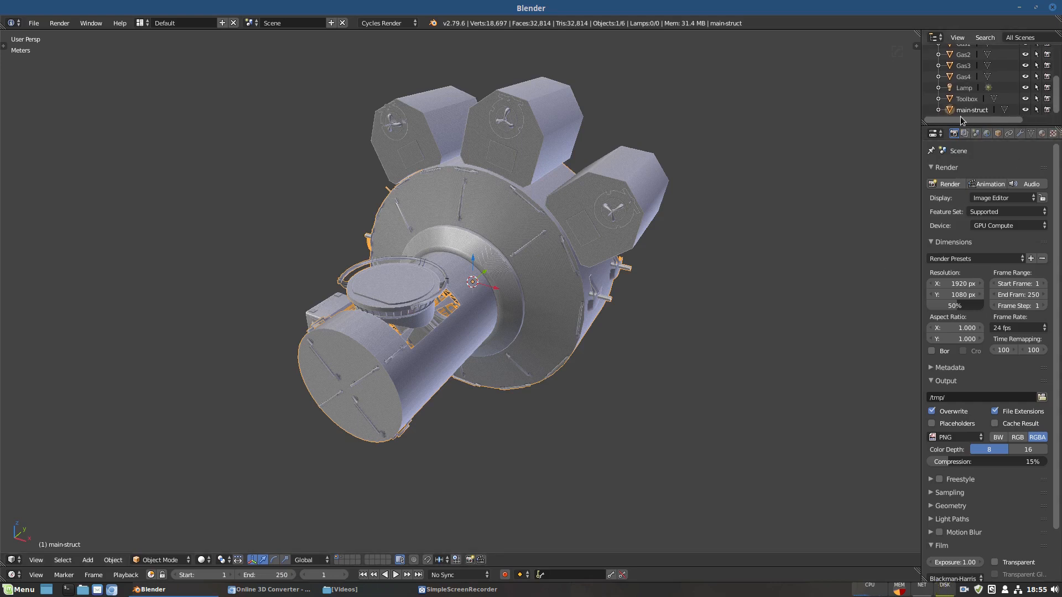
click(939, 111)
scroll(1027, 80, down, 1)
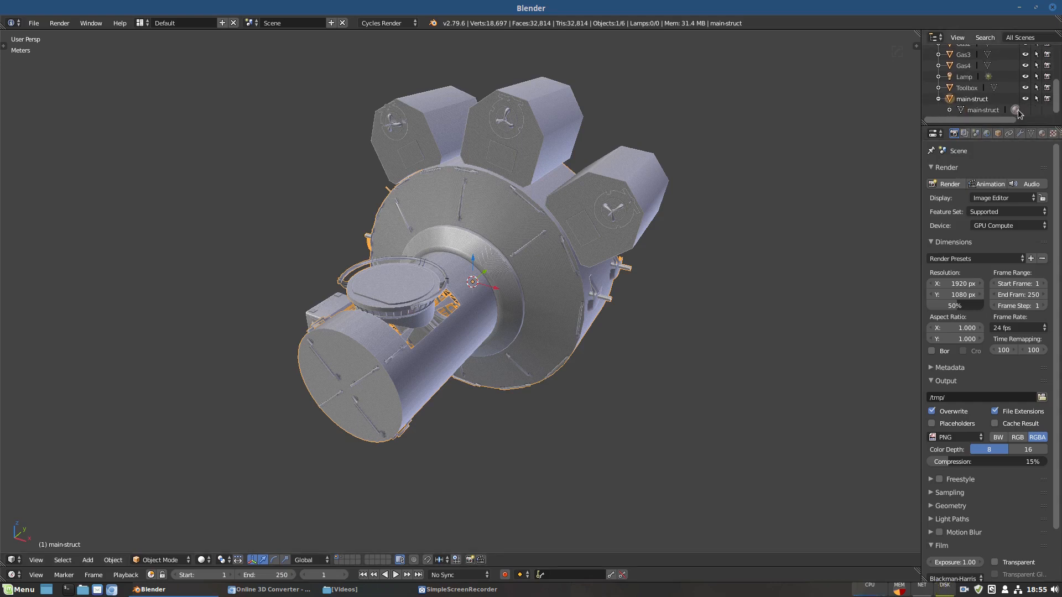
click(1045, 134)
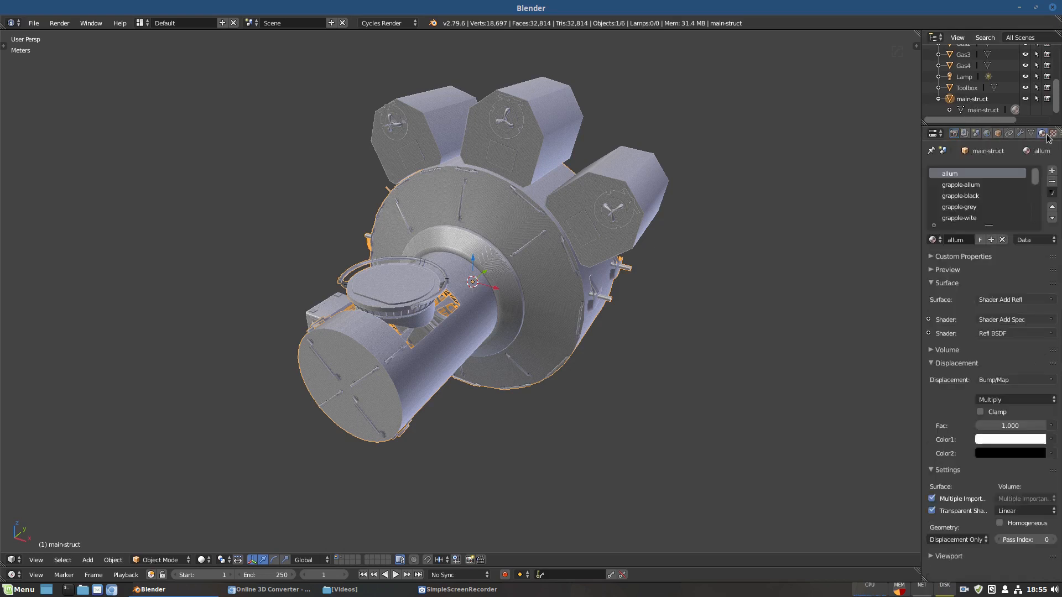
mouse_move(1035, 180)
mouse_down()
mouse_move(1037, 224)
mouse_move(1037, 183)
mouse_up()
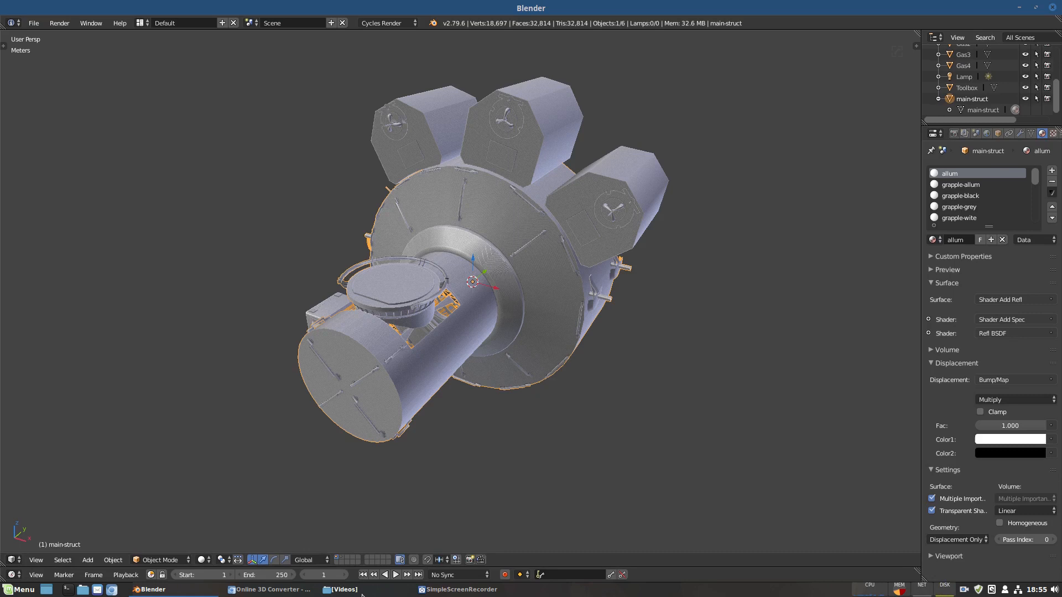
In the file manager, open the image ISS.png from the Pictures/Renders folder on the Secondary drive
mouse_move(362, 594)
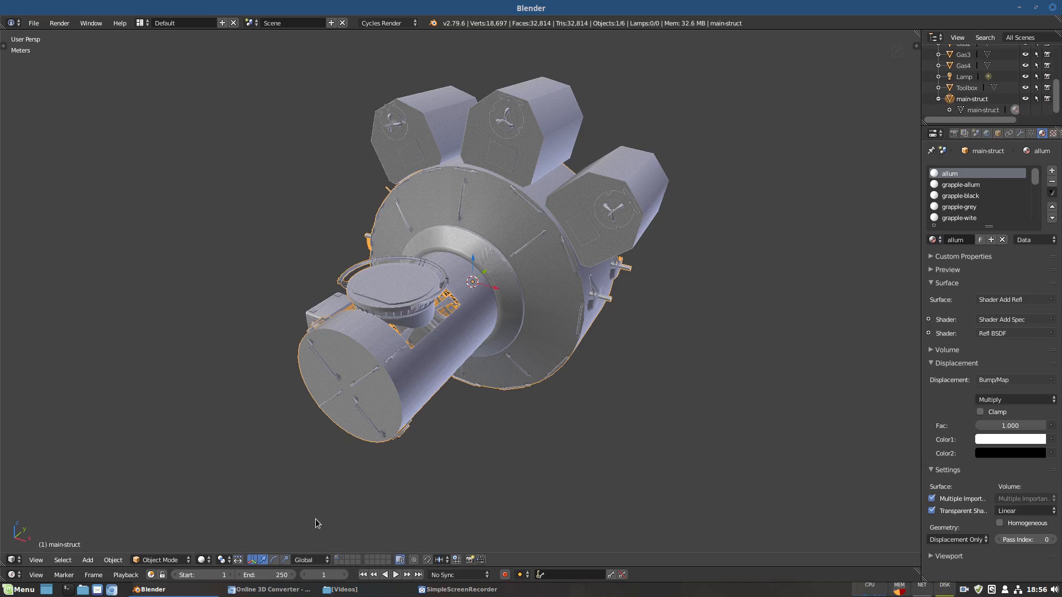
click(83, 589)
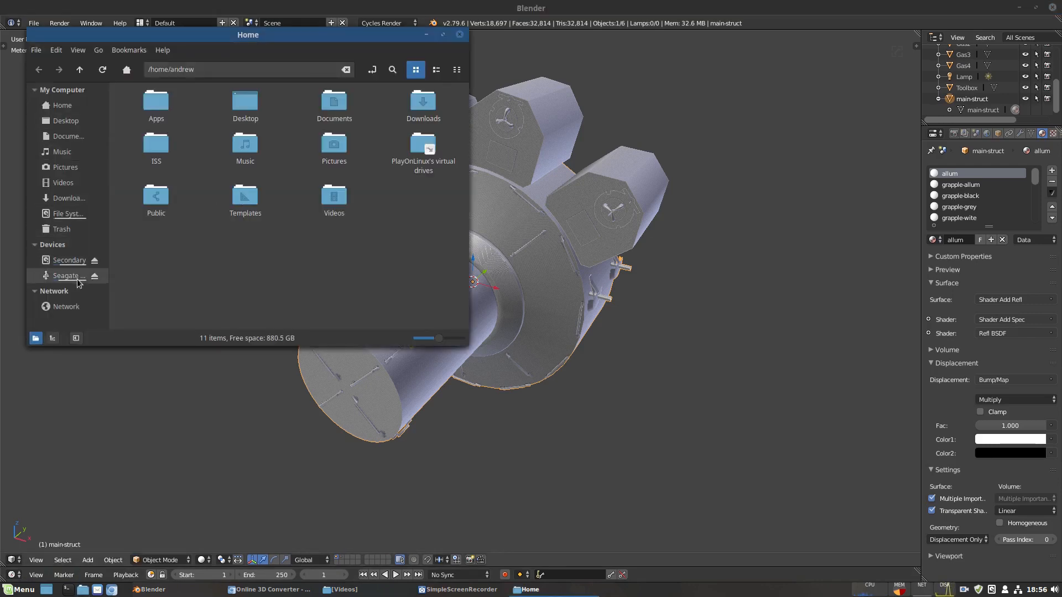
click(77, 260)
scroll(182, 134, down, 1)
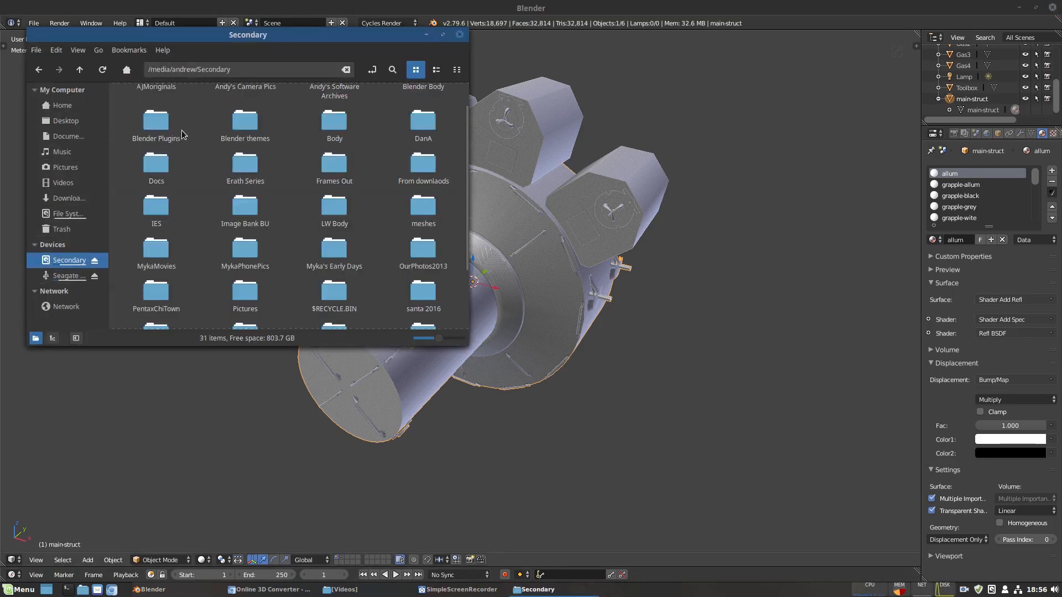
scroll(182, 134, down, 1)
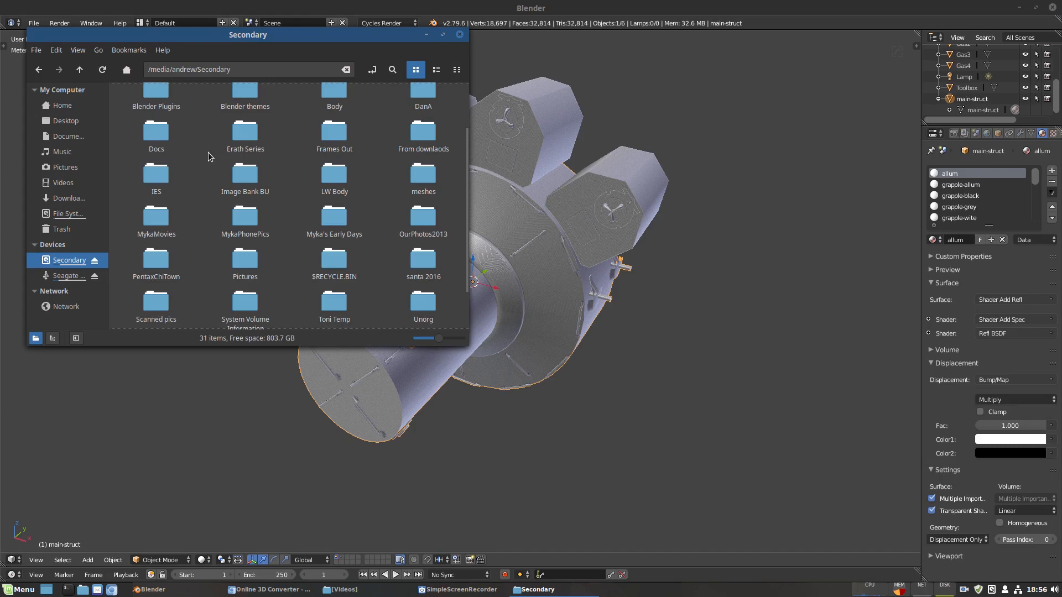
scroll(208, 151, down, 1)
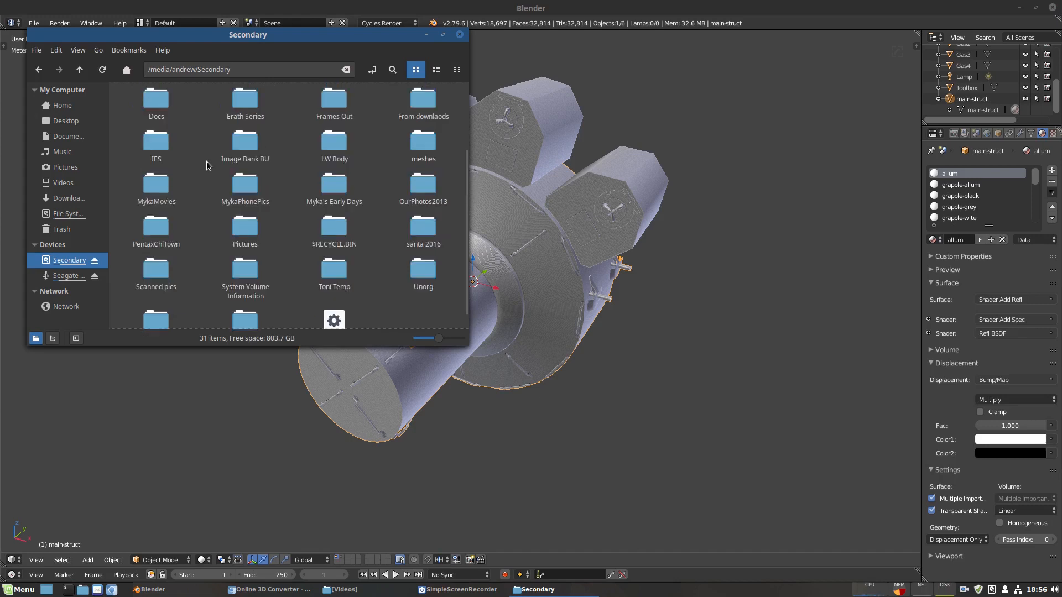
double_click(246, 230)
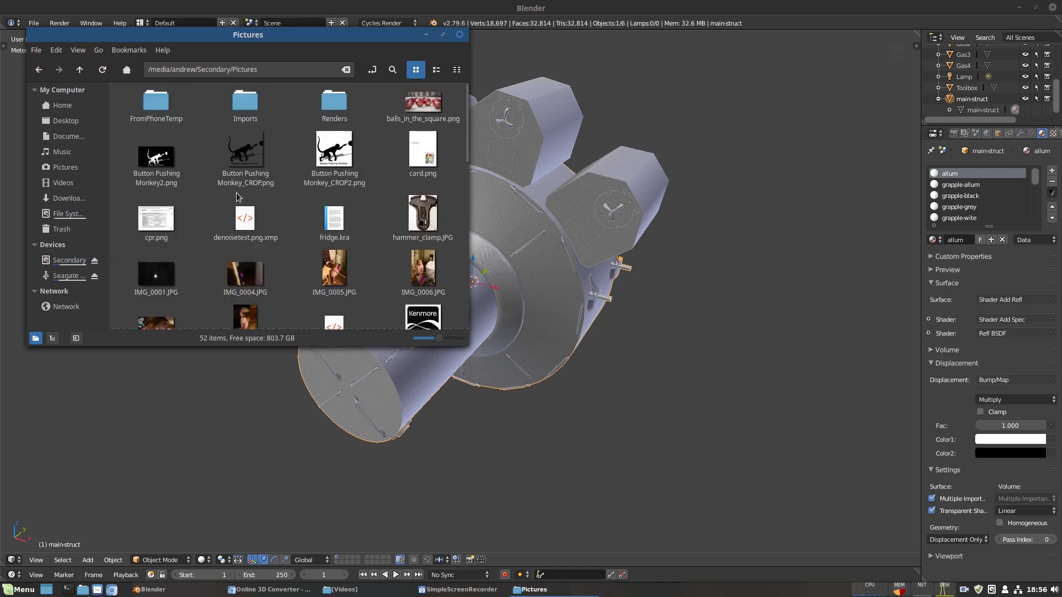
double_click(332, 106)
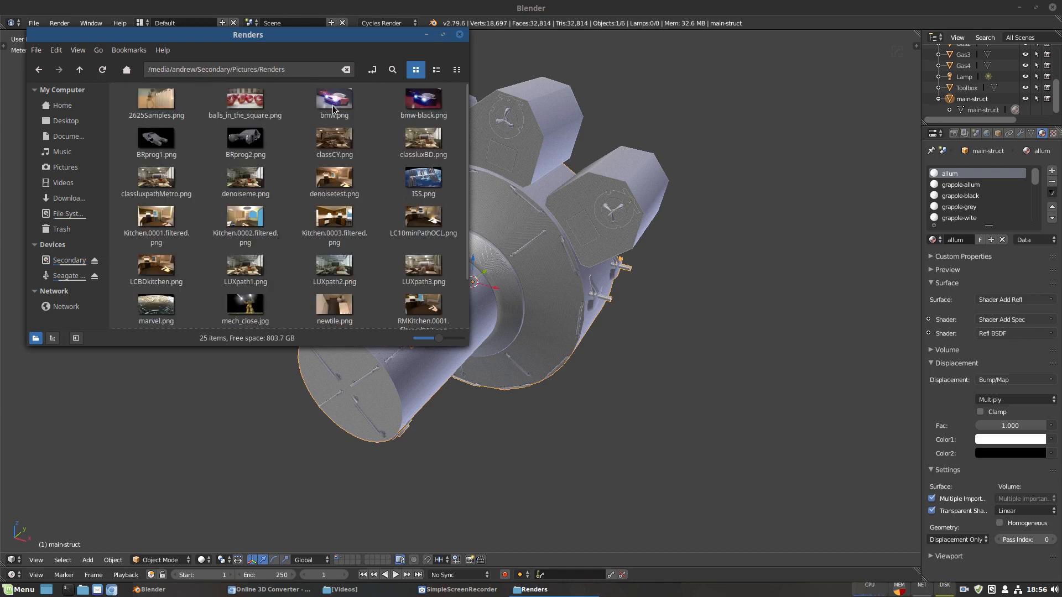
click(423, 178)
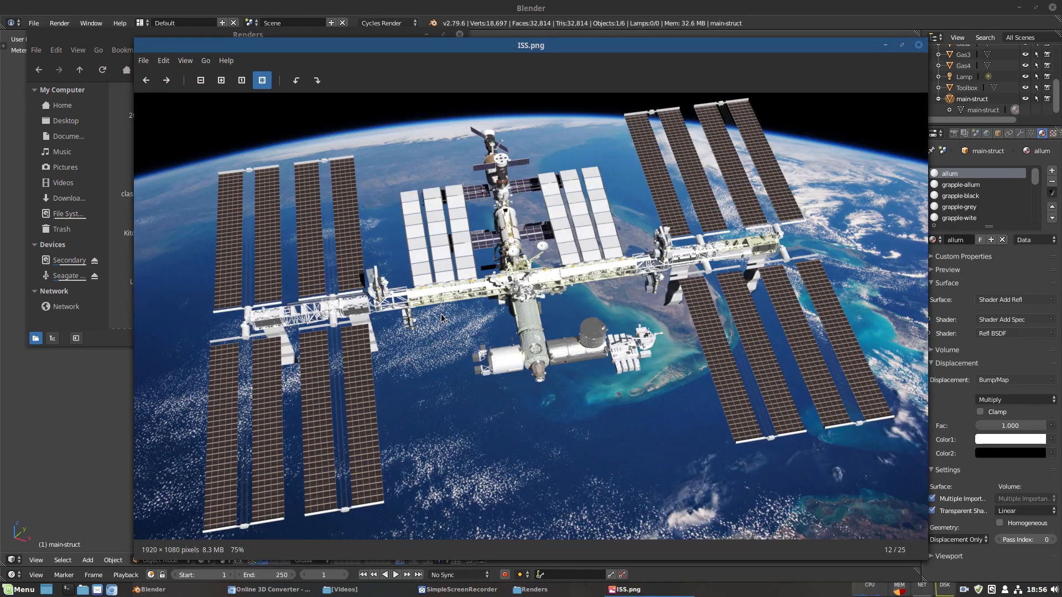
Examine the station's modules in the maximized ISS.png render, and close the image viewer and file manager
click(901, 44)
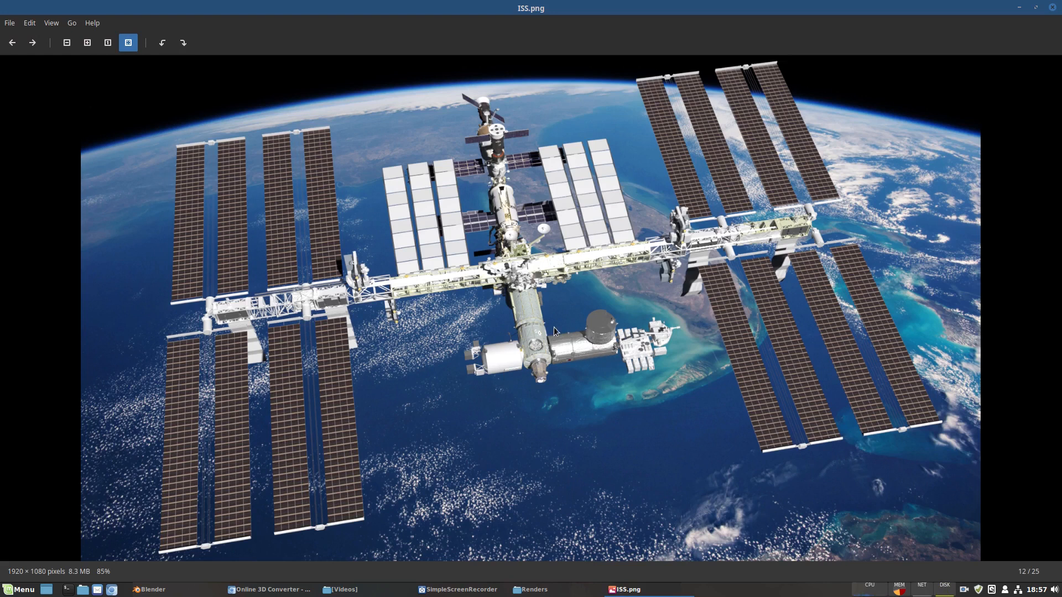
scroll(534, 334, up, 5)
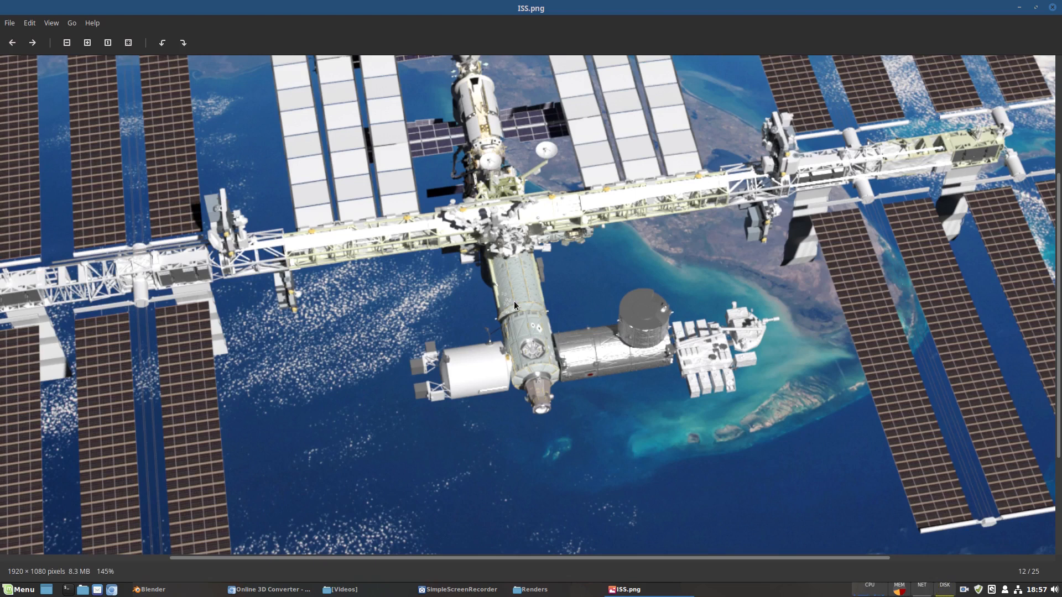
scroll(554, 350, down, 5)
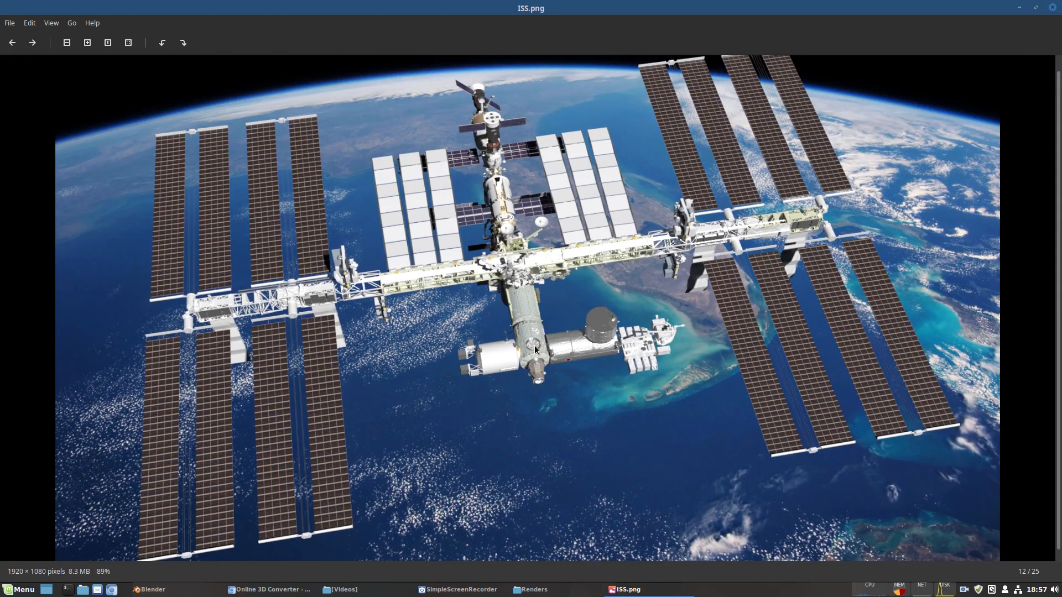
scroll(540, 341, up, 4)
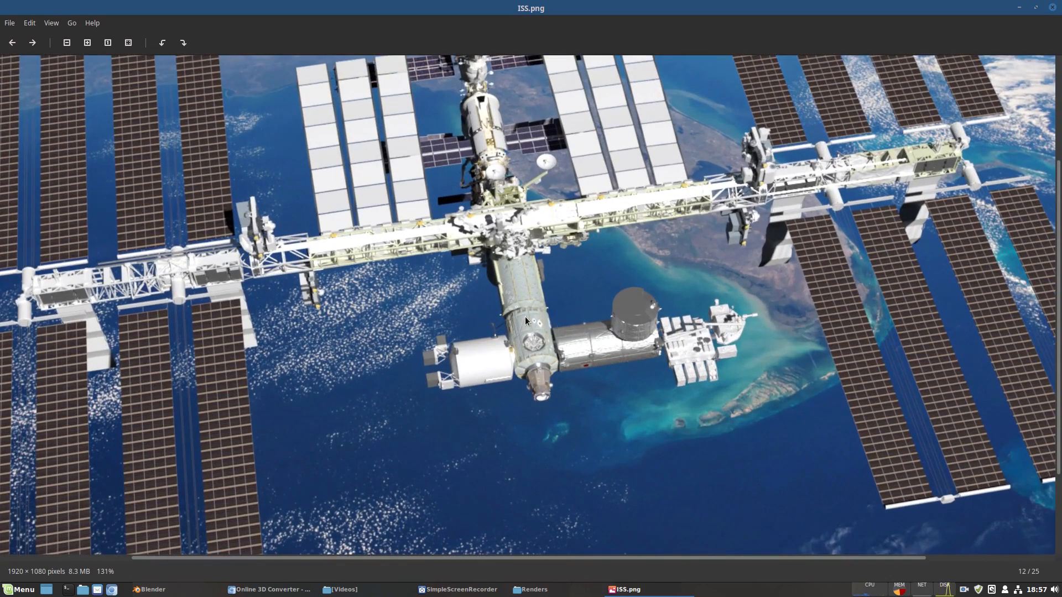
scroll(525, 321, down, 2)
scroll(522, 322, down, 2)
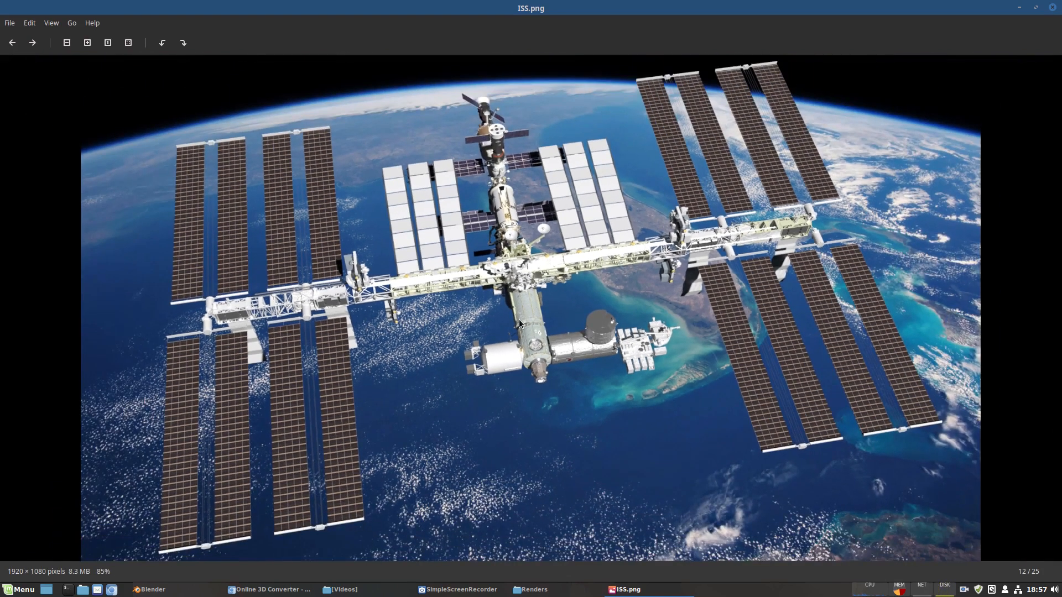
click(1052, 7)
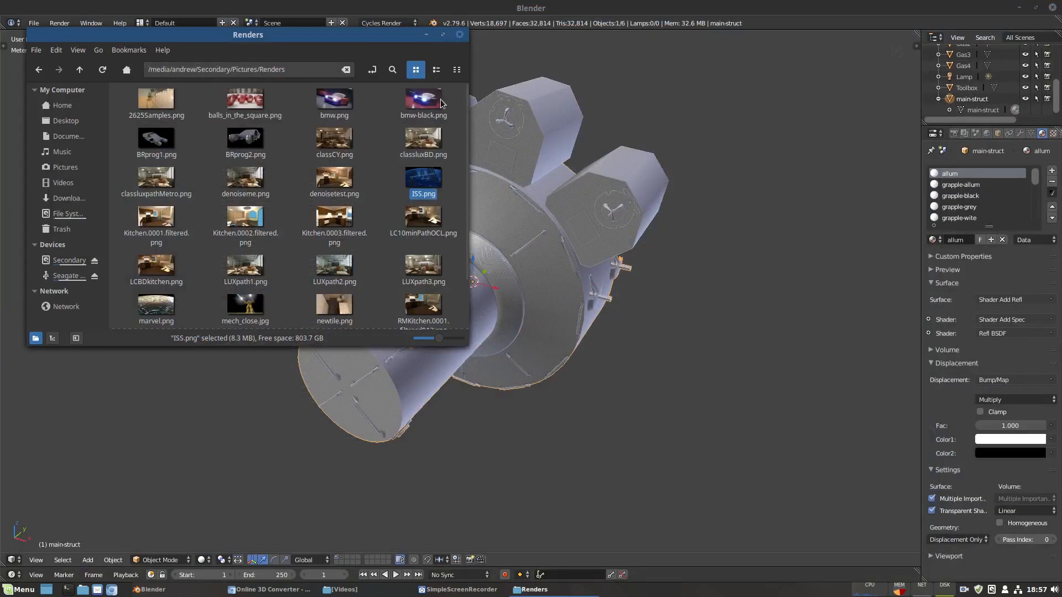
click(460, 35)
Enter Edit Mode on main-struct and convert its fully selected mesh with Tris to Quads
middle_drag(576, 381, 528, 353)
key(Tab)
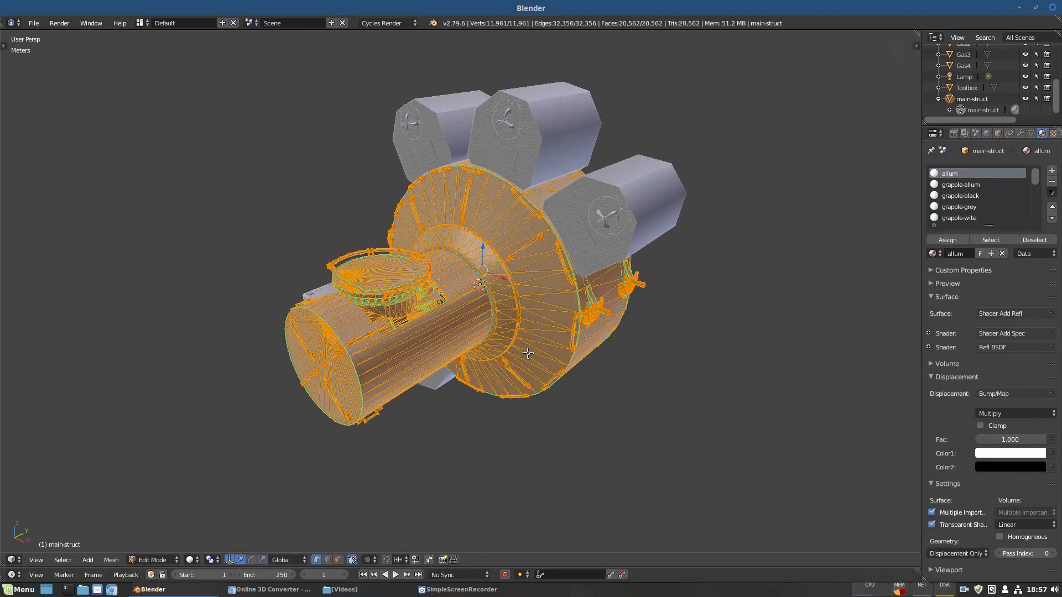
scroll(528, 354, up, 2)
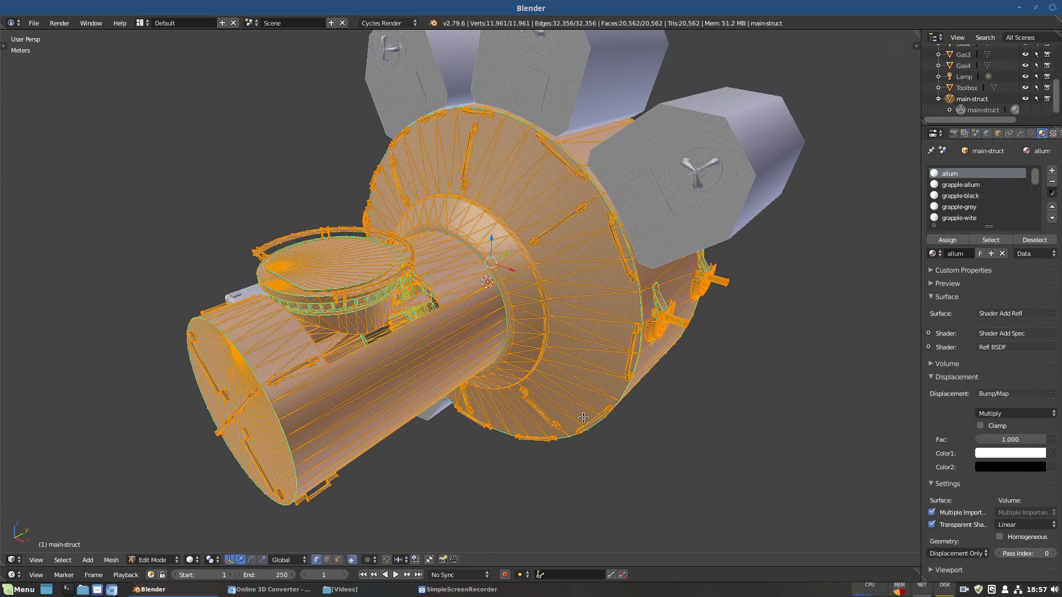
middle_drag(591, 406, 565, 366)
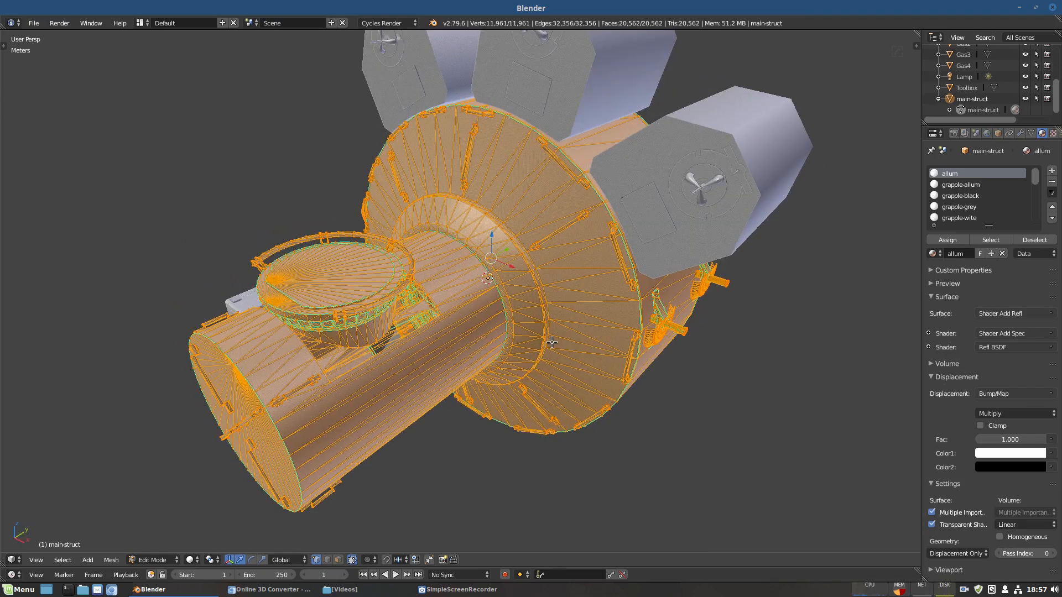
middle_drag(533, 251, 545, 278)
key(space)
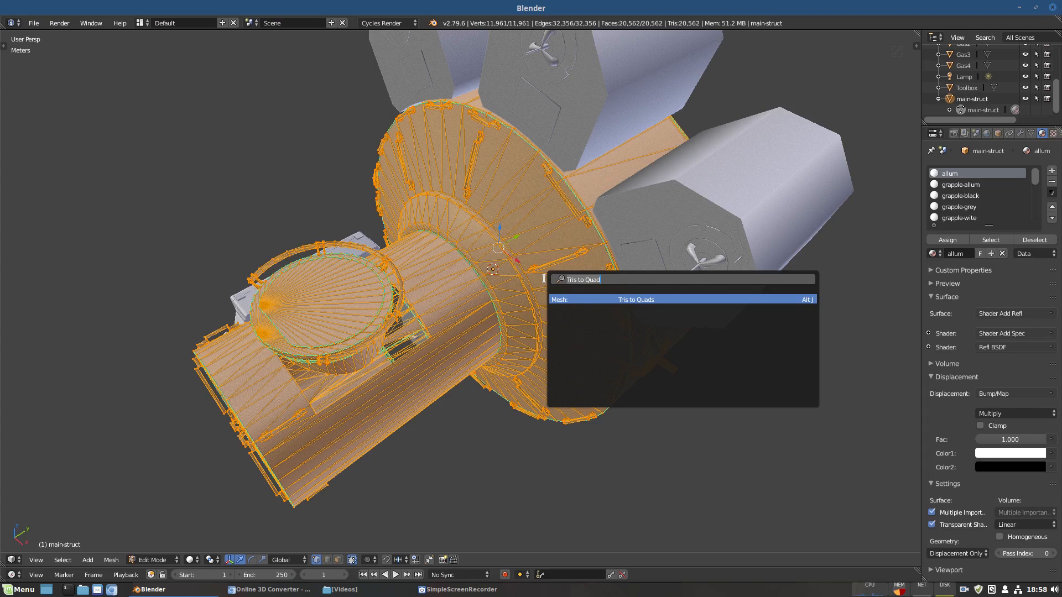
key(Return)
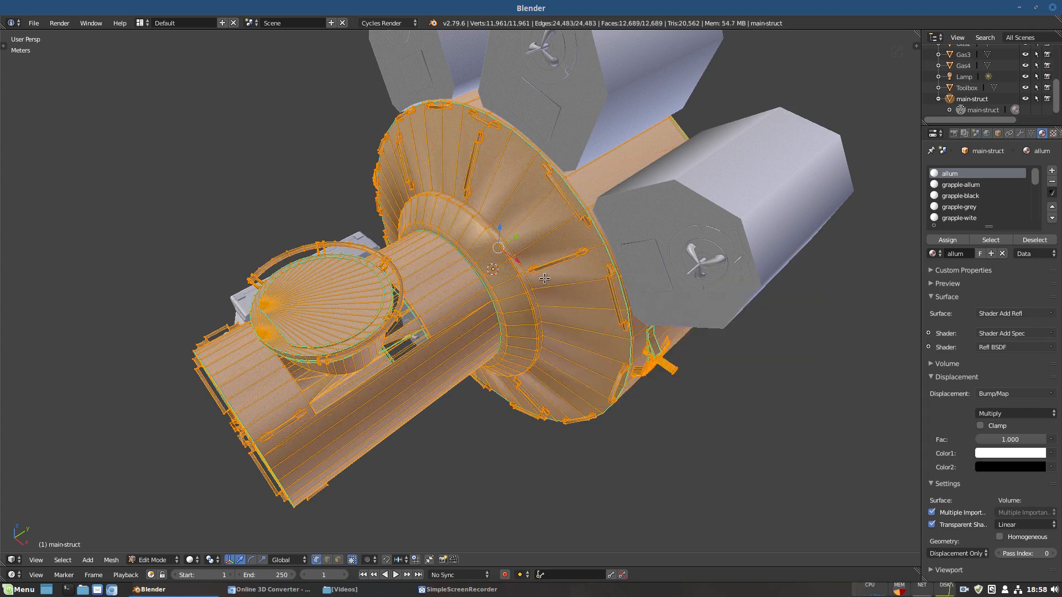
Inspect the converted main-struct mesh around the round hatch, the conical flange and the side fittings
scroll(494, 371, up, 1)
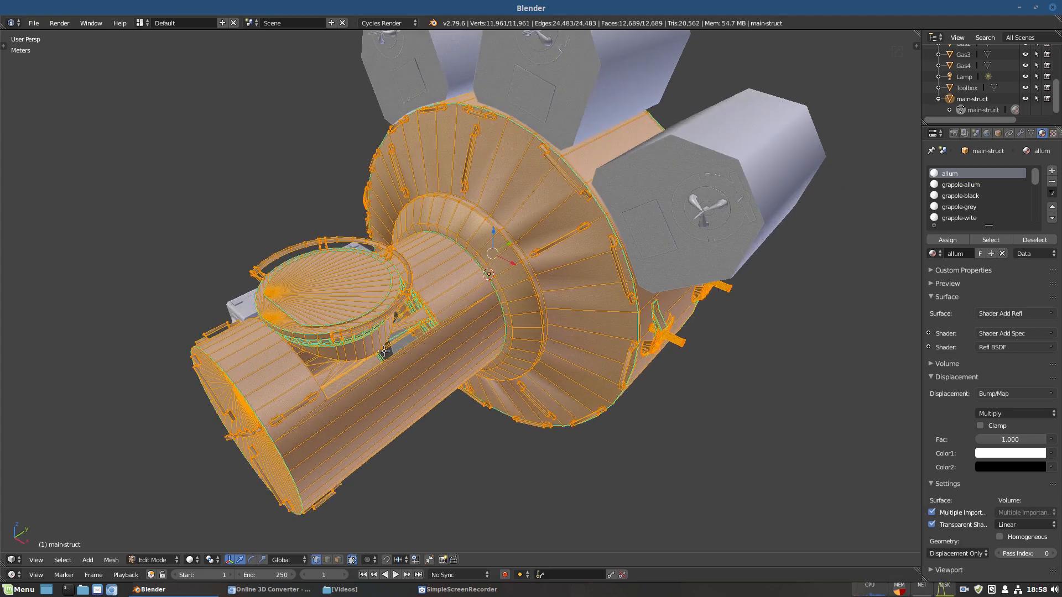
scroll(442, 357, up, 2)
middle_drag(379, 357, 471, 324)
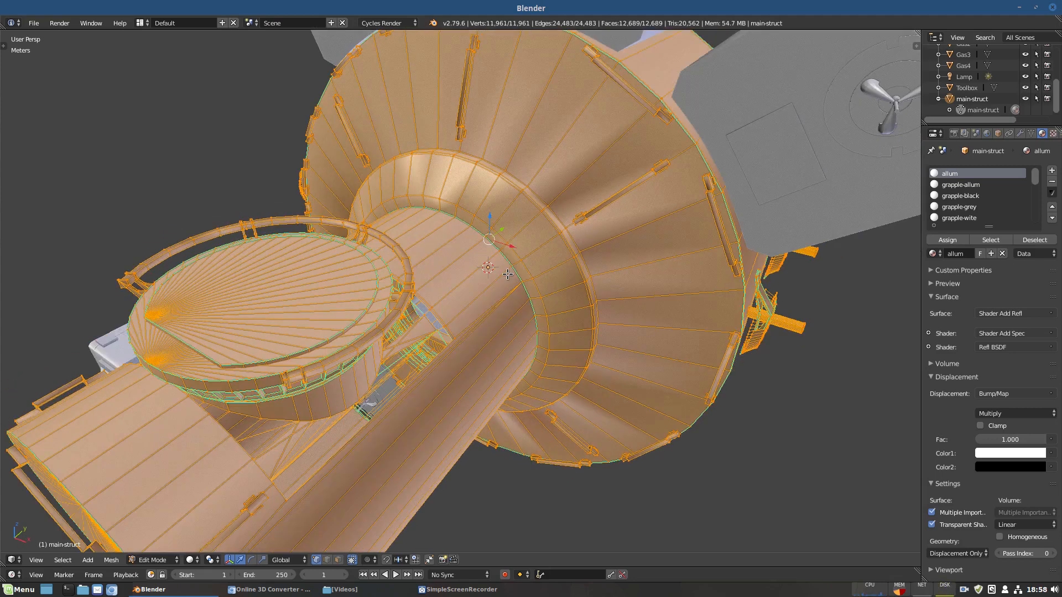
middle_drag(507, 274, 497, 281)
scroll(497, 280, down, 3)
middle_drag(706, 297, 672, 268)
middle_drag(665, 339, 651, 330)
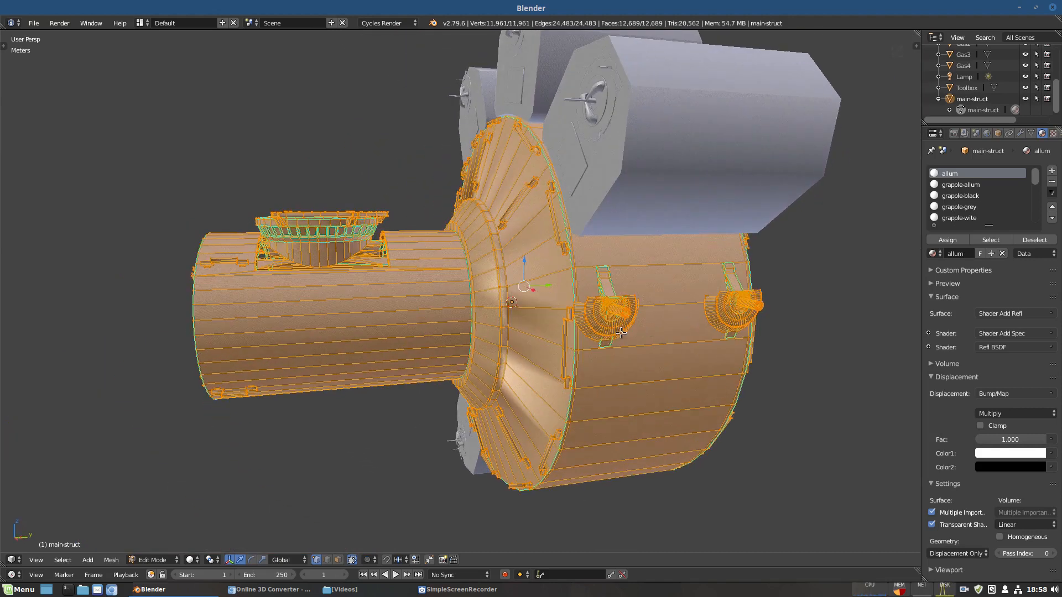
scroll(601, 314, up, 4)
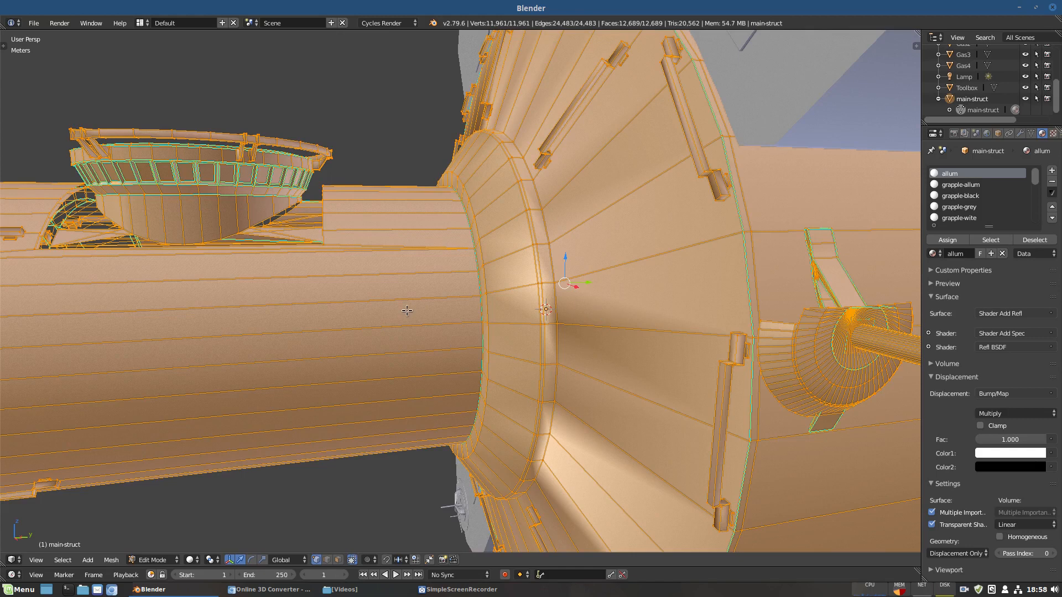
Try Limited Dissolve on only the linked geometry of the round hatch lid and the main hull with its conical flange
scroll(405, 310, down, 3)
middle_drag(429, 317, 458, 318)
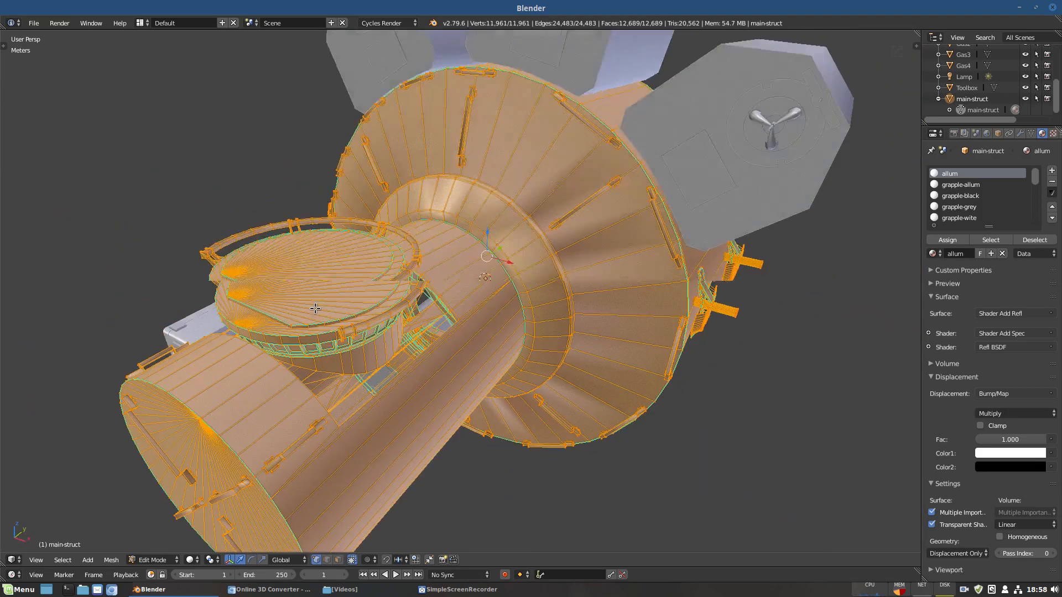
middle_drag(374, 282, 349, 324)
scroll(362, 329, up, 2)
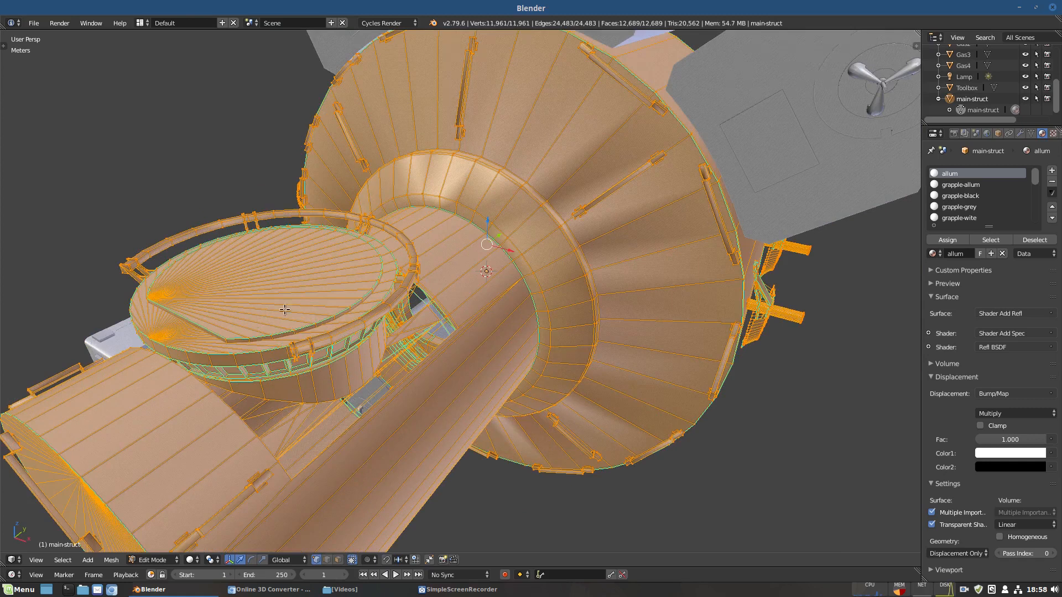
shift+middle_drag(284, 308, 473, 267)
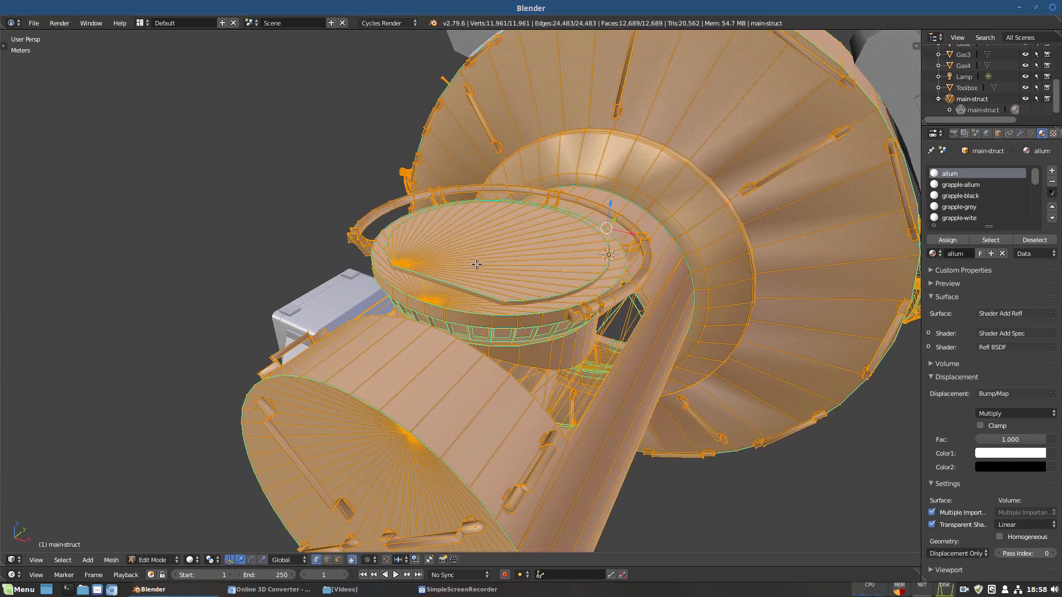
key(a)
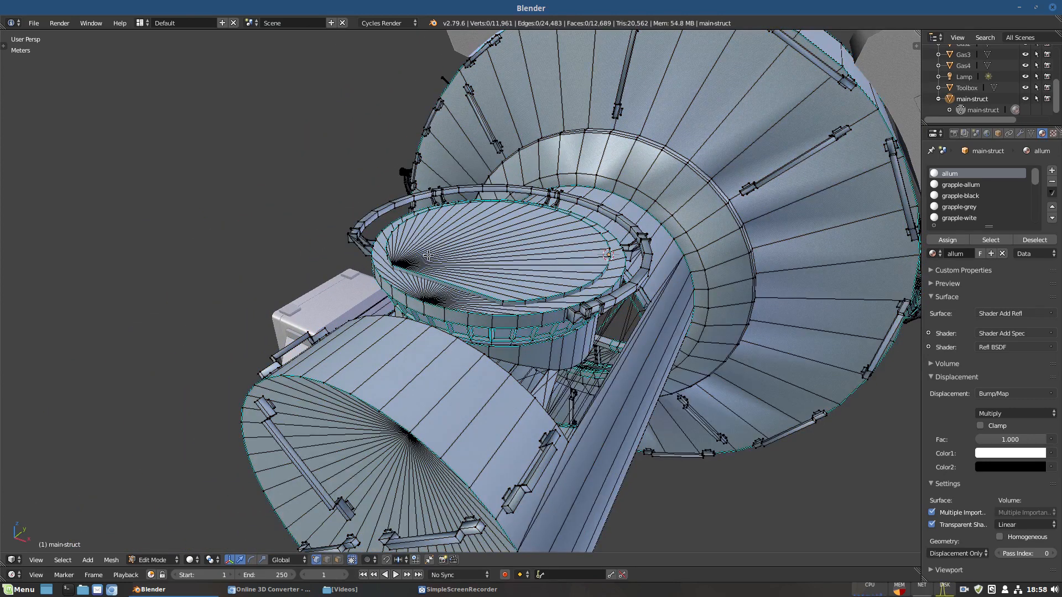
key(l)
key(l)
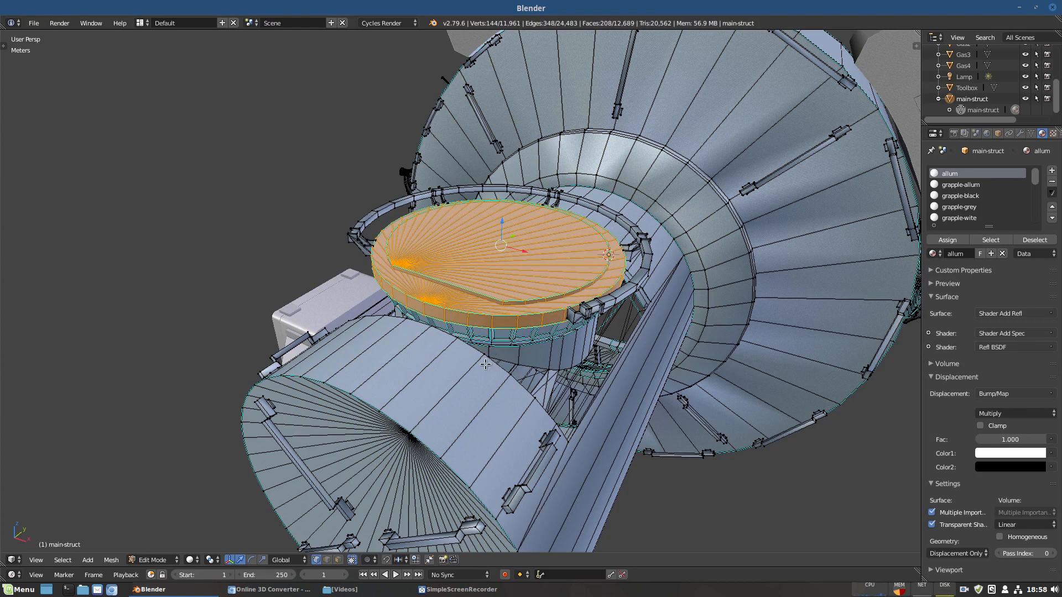
key(l)
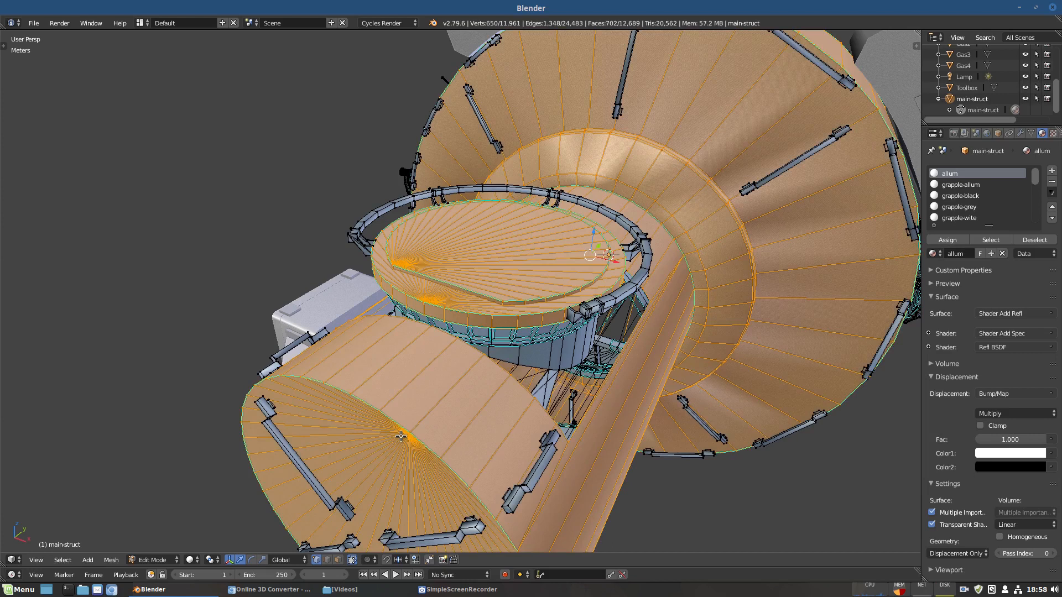
scroll(748, 269, down, 8)
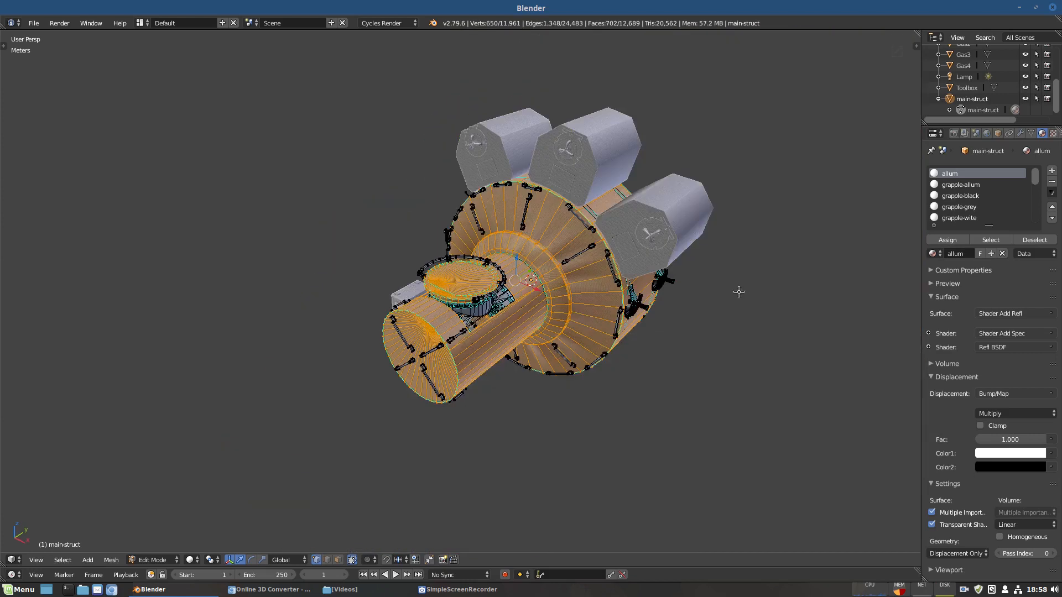
middle_drag(738, 291, 697, 273)
middle_drag(589, 300, 538, 316)
scroll(539, 316, up, 6)
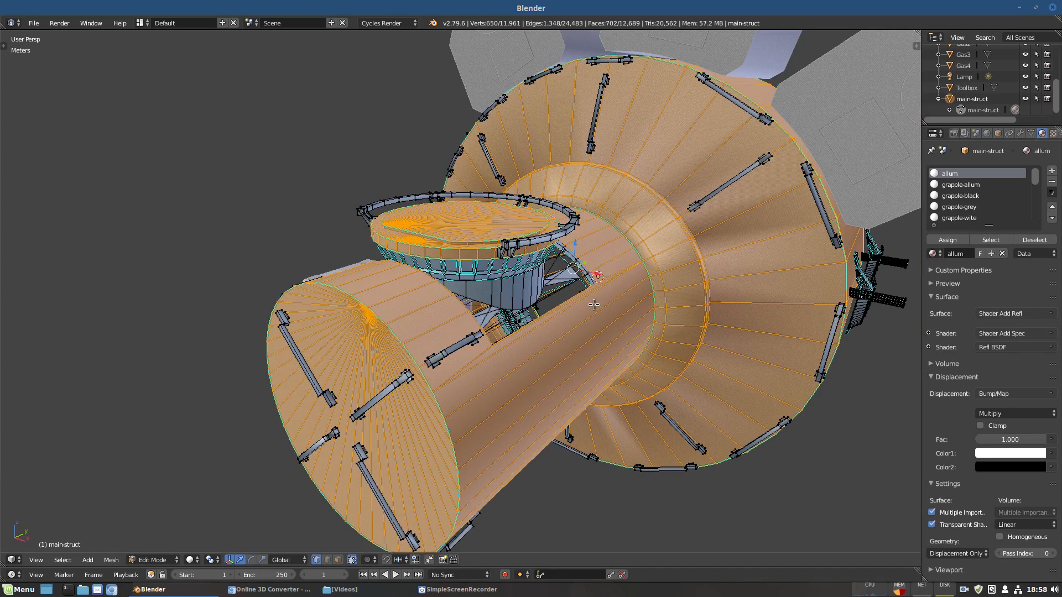
key(x)
click(557, 310)
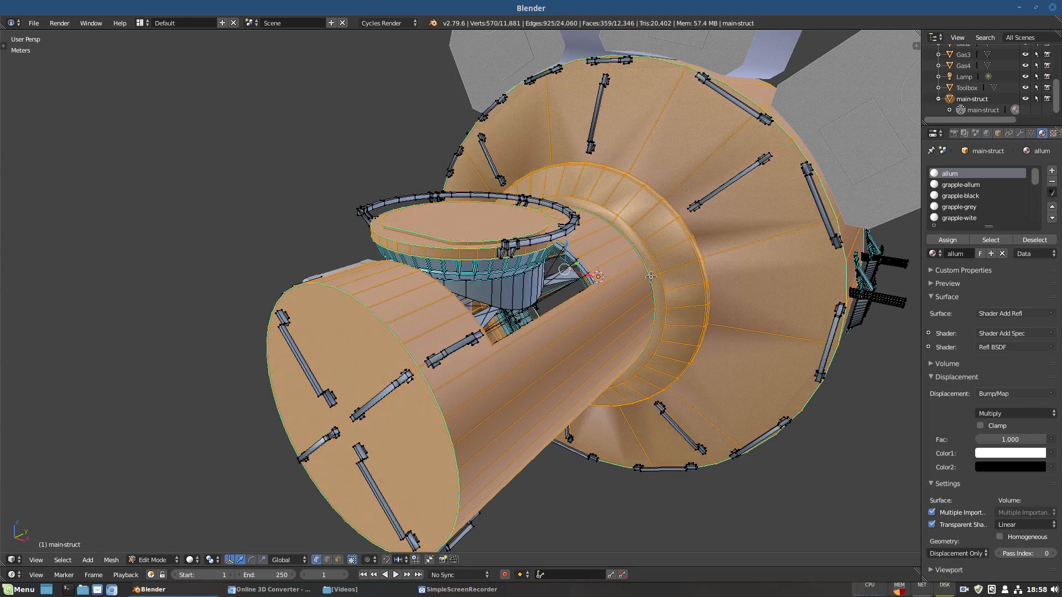
Undo the Limited Dissolve on the hatch and hull, and select the whole main-struct mesh
middle_drag(687, 161, 652, 200)
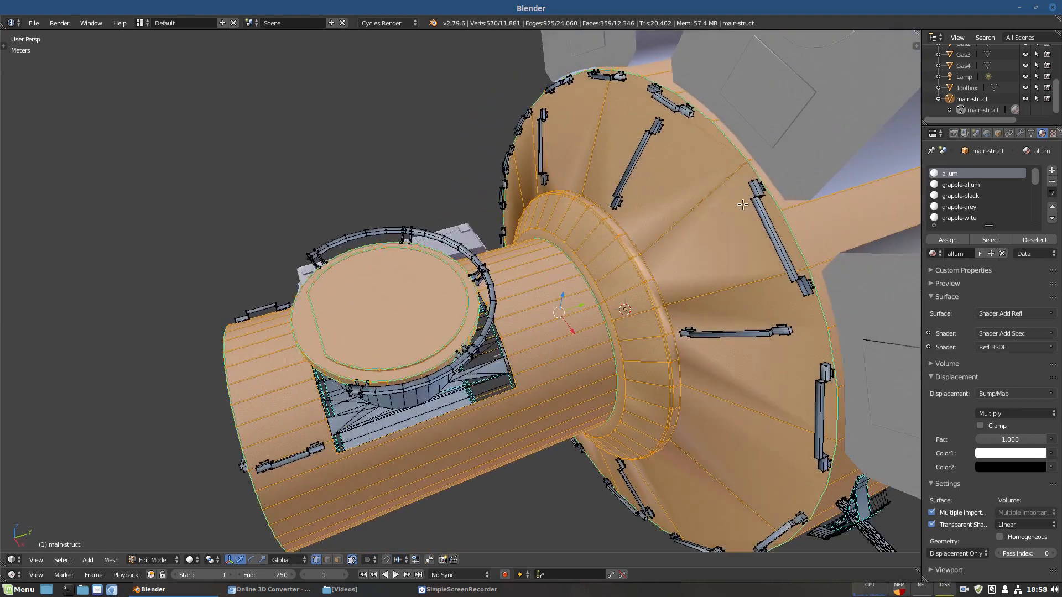
key(ctrl+z)
middle_drag(745, 204, 701, 314)
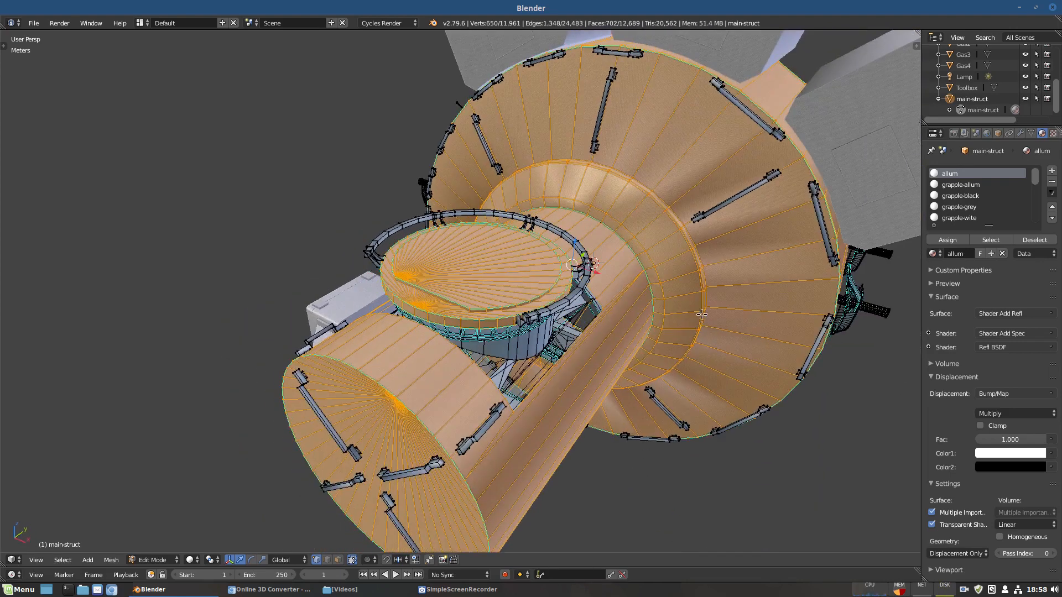
key(a)
key(a)
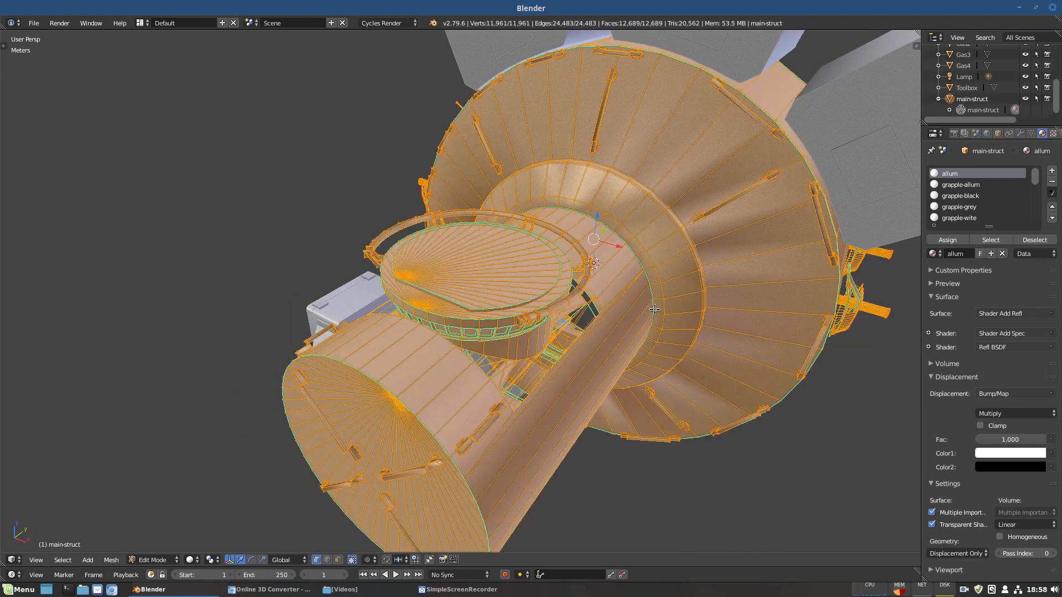
Show main-struct's mesh data properties and clear the seams and sharp marks from all of its edges
middle_drag(880, 344, 848, 325)
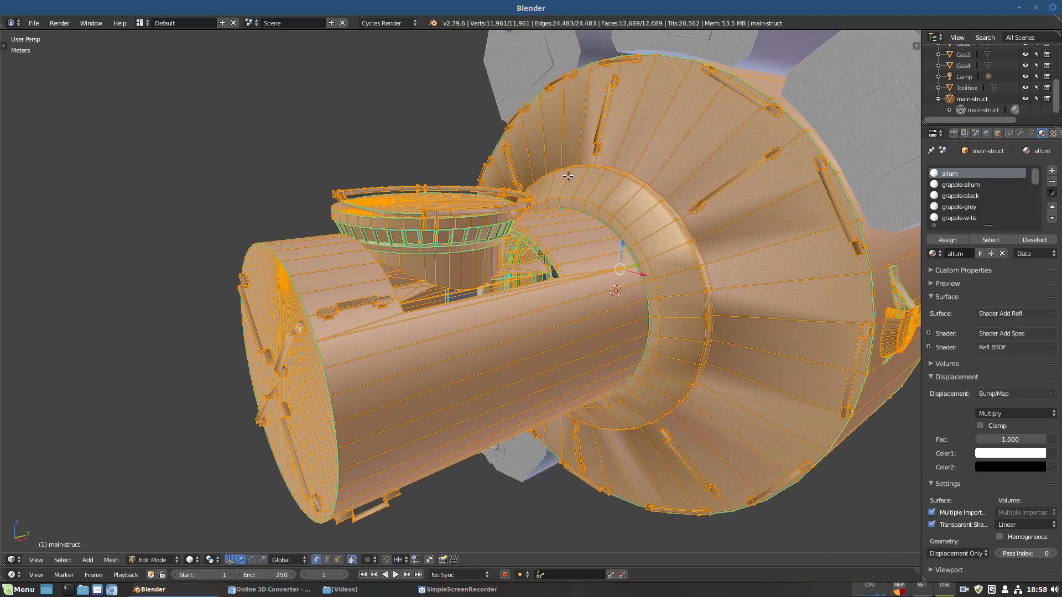
middle_drag(502, 248, 488, 256)
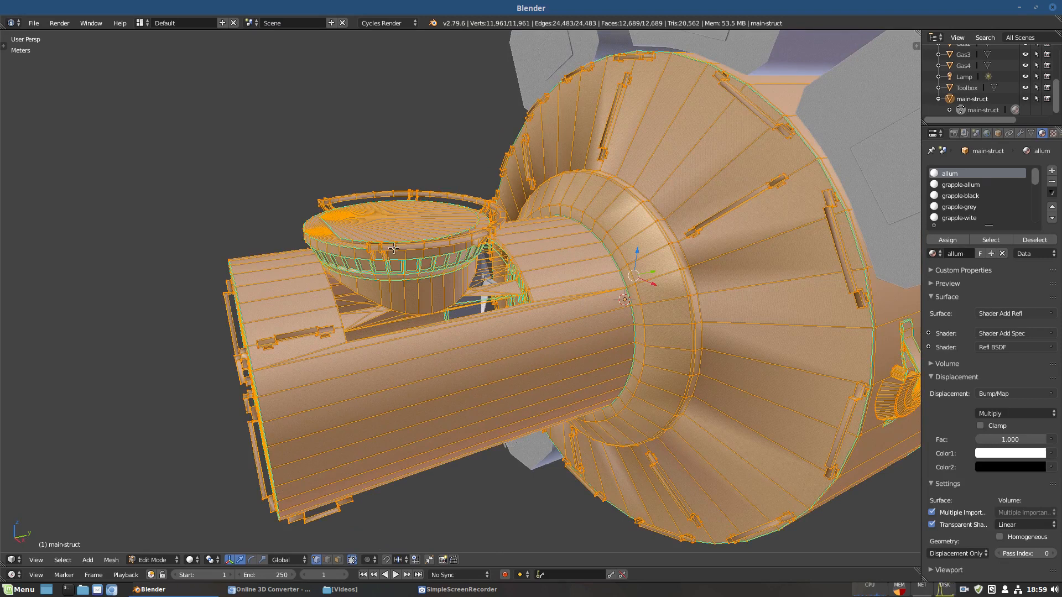
middle_drag(393, 248, 437, 251)
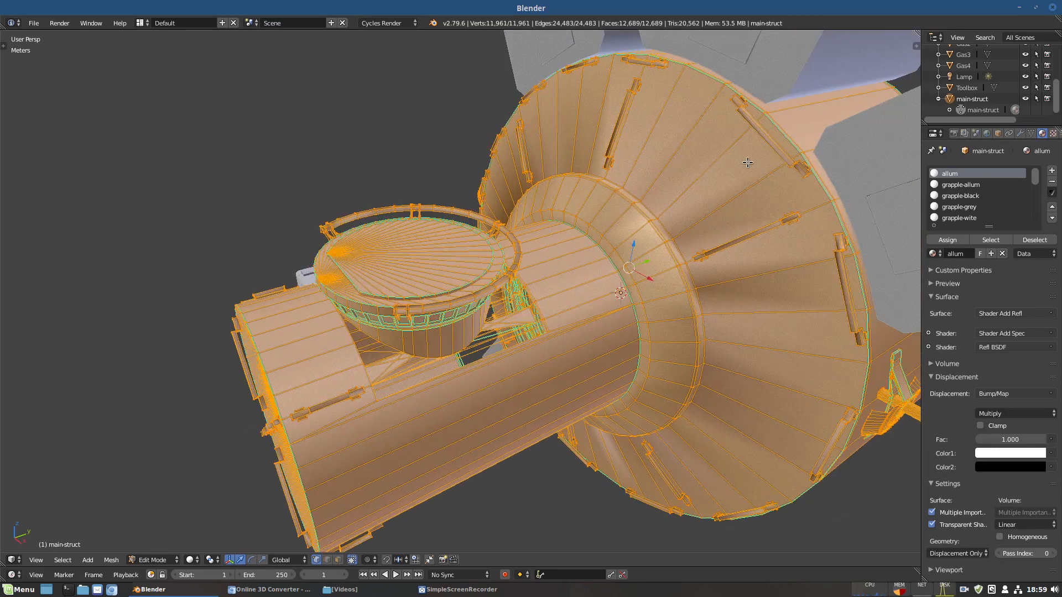
middle_drag(747, 162, 738, 175)
middle_drag(335, 345, 386, 341)
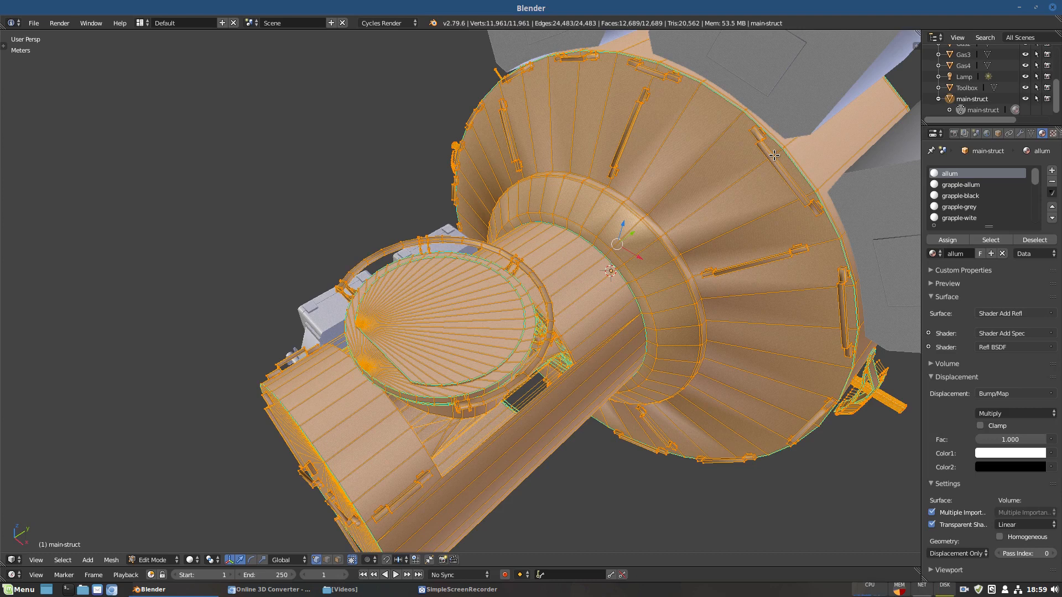
click(1031, 134)
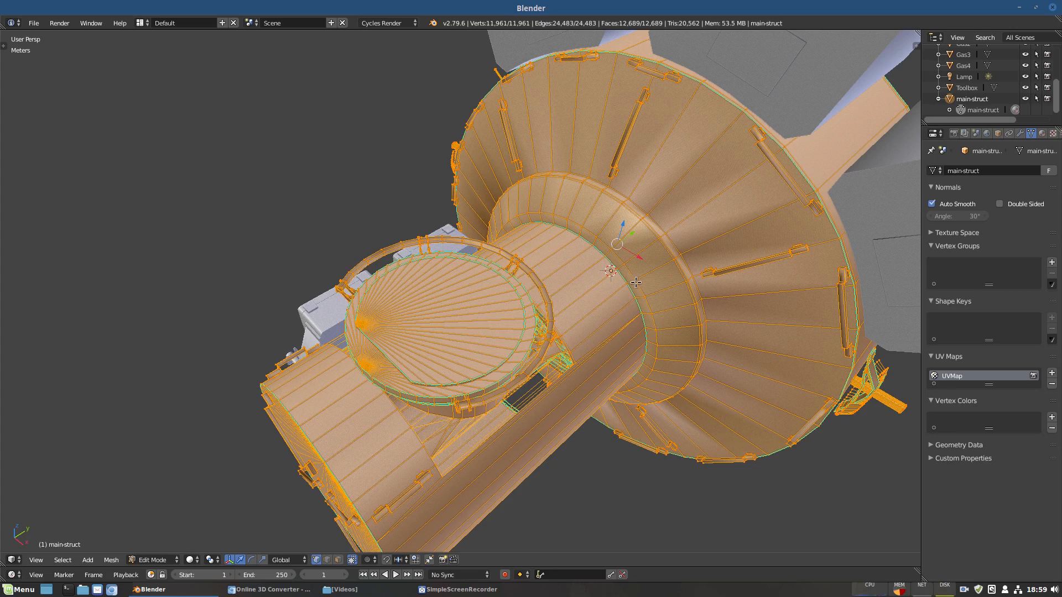
key(ctrl+e)
mouse_move(637, 285)
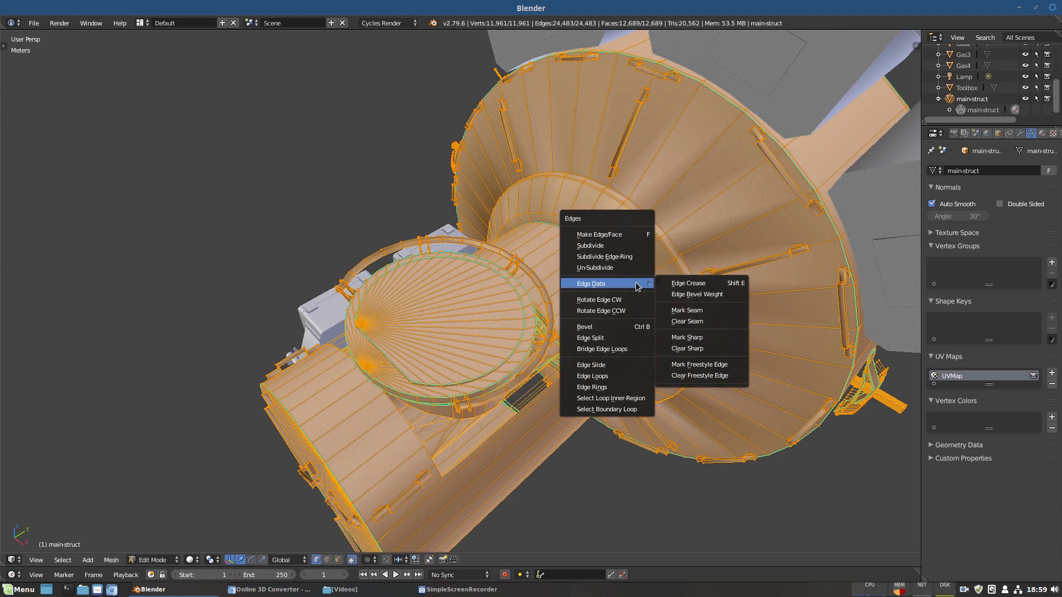
click(693, 323)
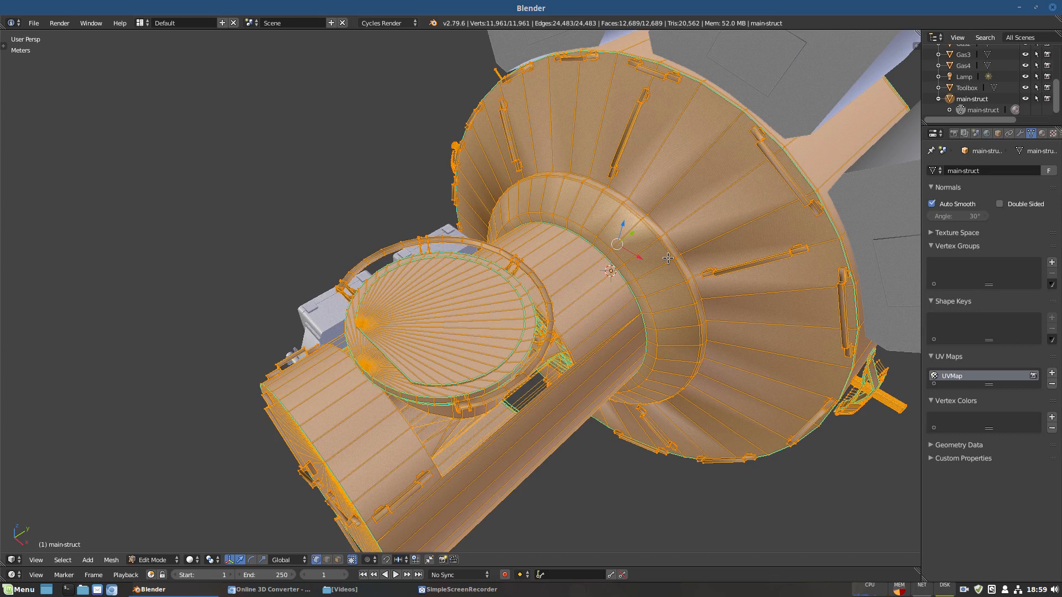
key(ctrl+e)
mouse_move(667, 258)
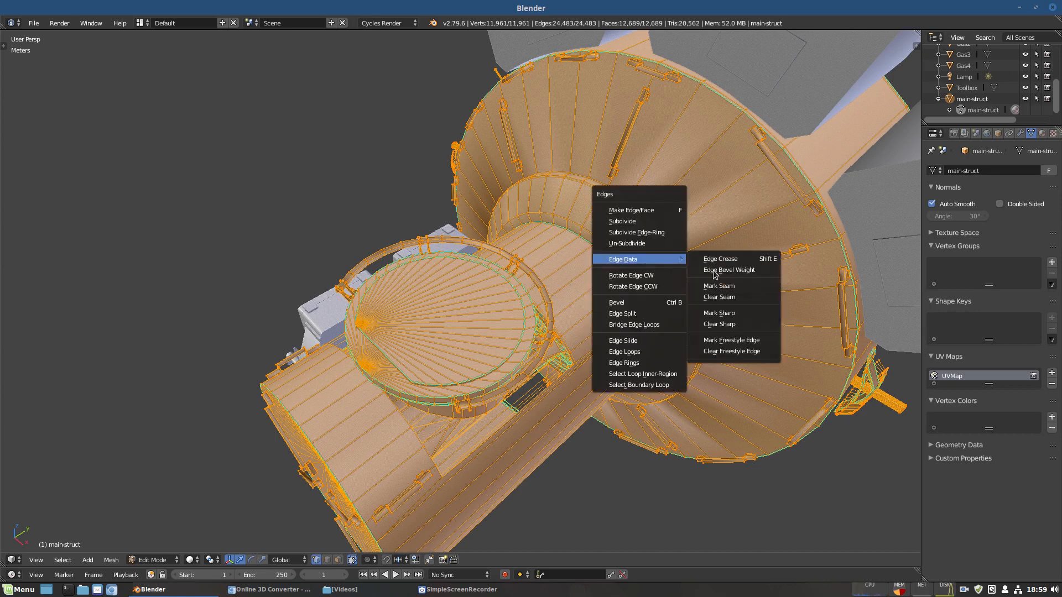
click(721, 325)
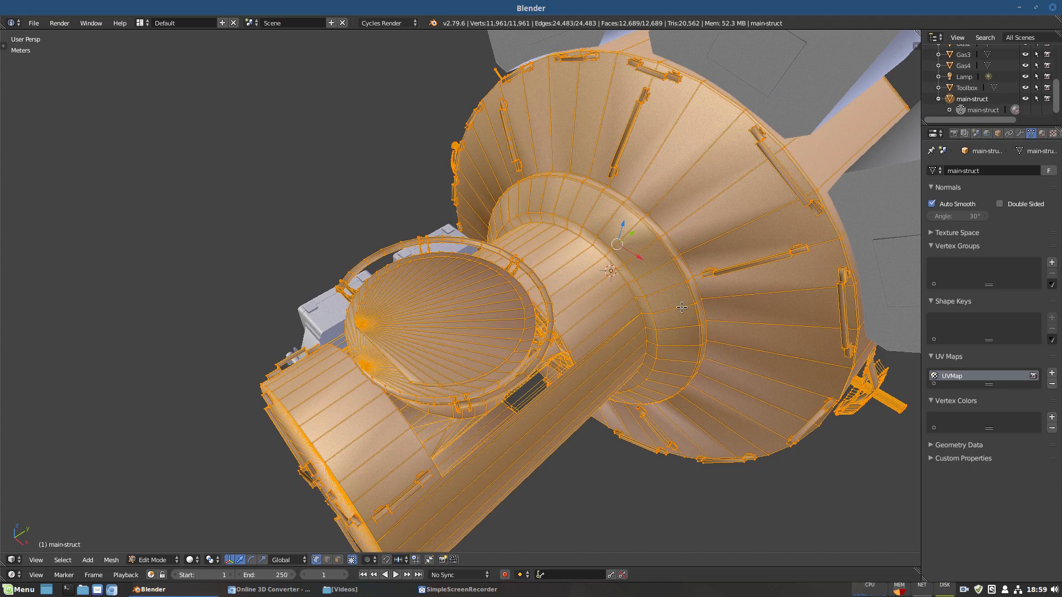
Try Limited Dissolve on the entire main-struct mesh and undo it
key(x)
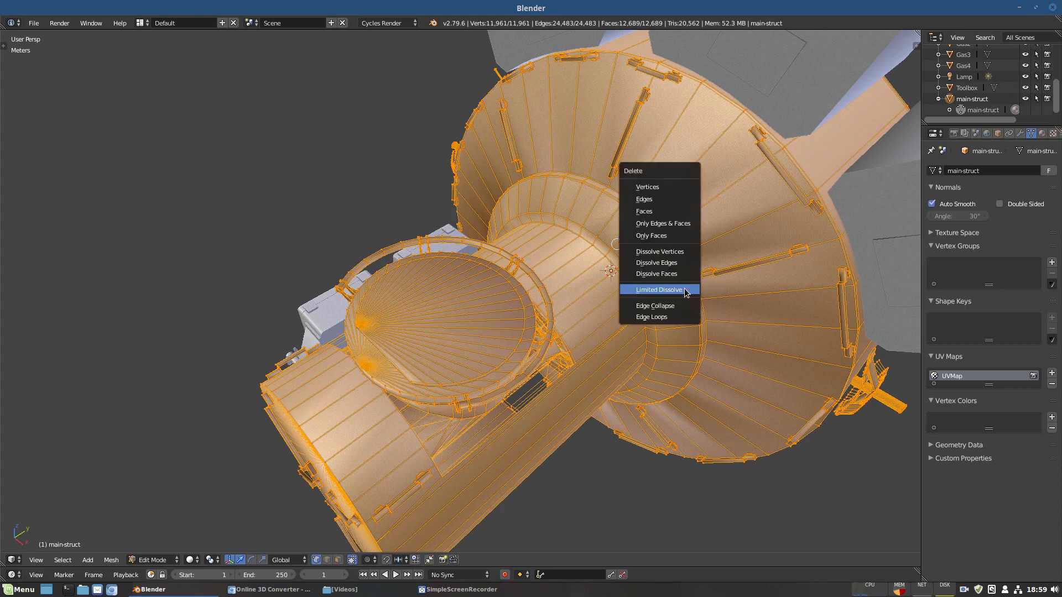
click(685, 288)
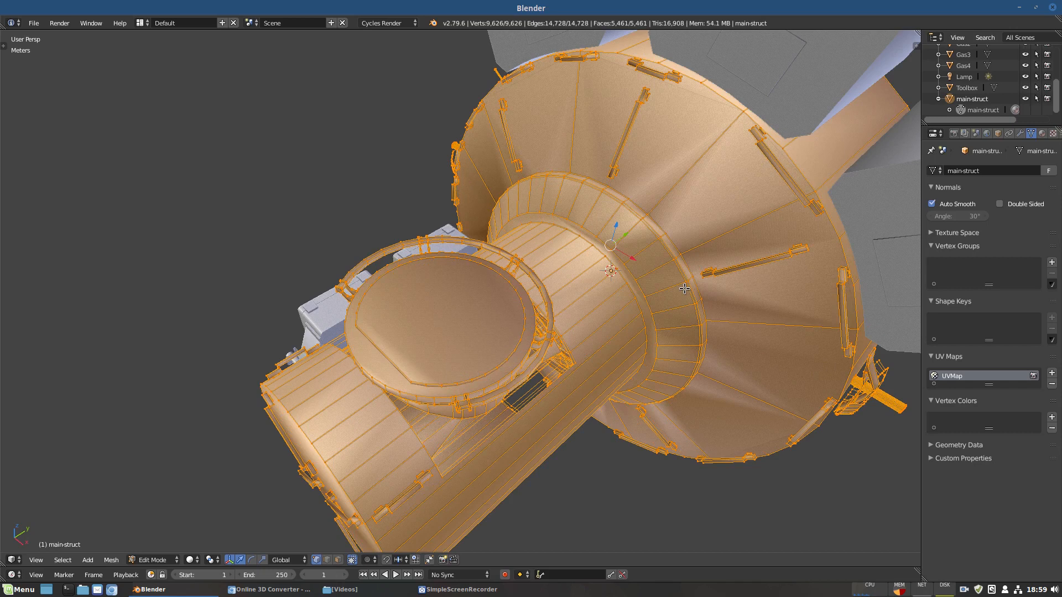
key(ctrl+z)
In face select mode, select only the triangle-fan faces on the round hatch's flat top and merge them with Limited Dissolve
middle_drag(708, 226, 541, 292)
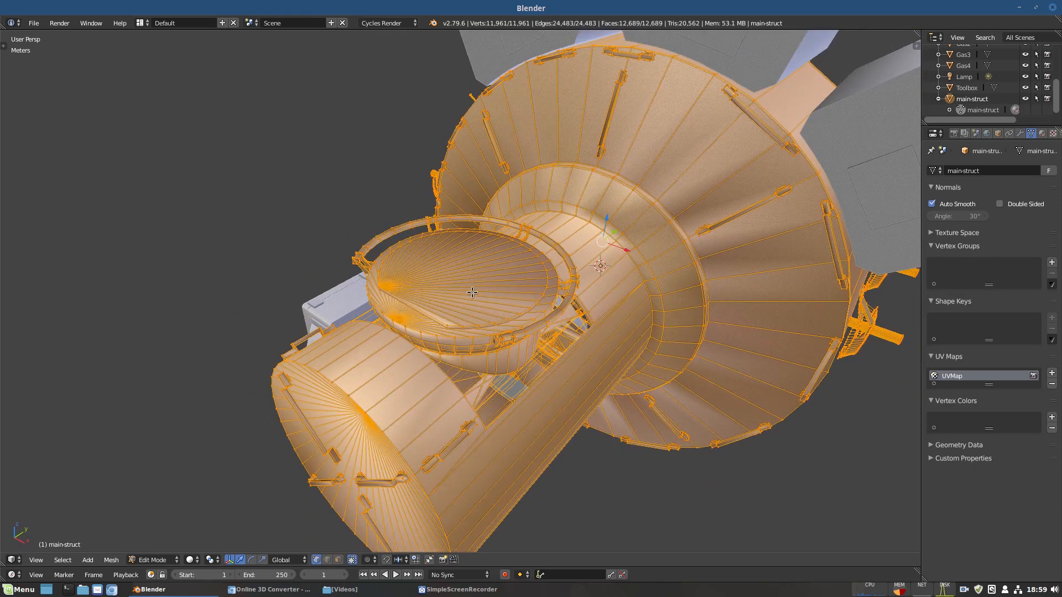
middle_drag(471, 292, 481, 298)
scroll(484, 305, up, 3)
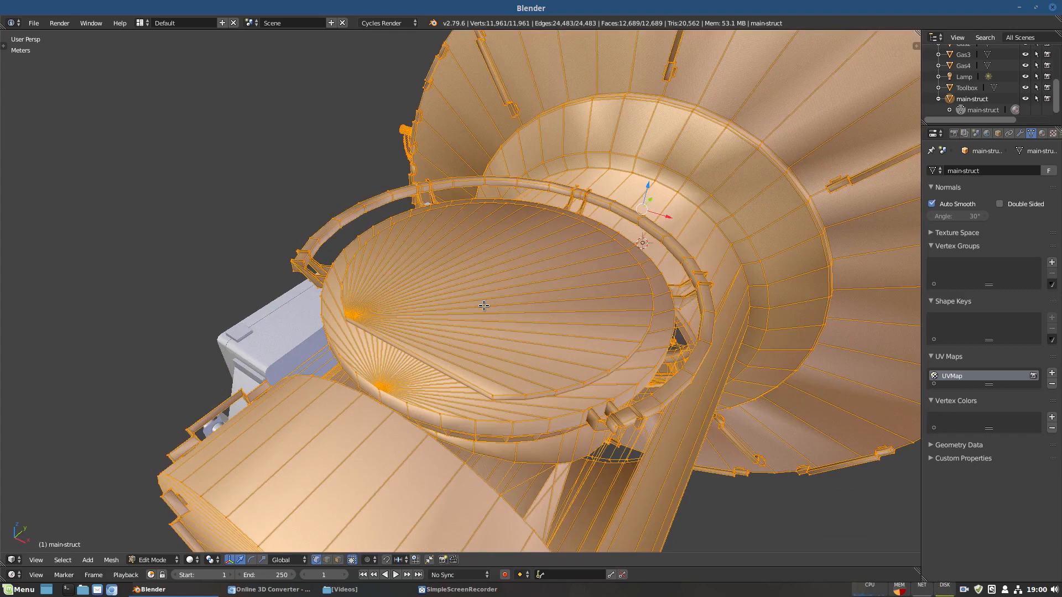
key(a)
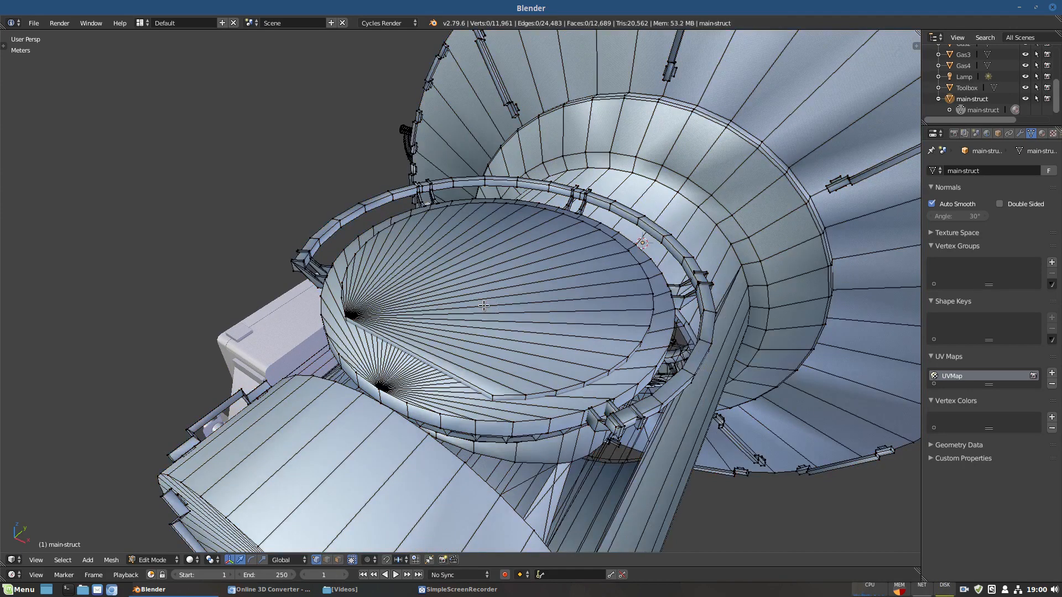
key(ctrl+Tab)
click(474, 320)
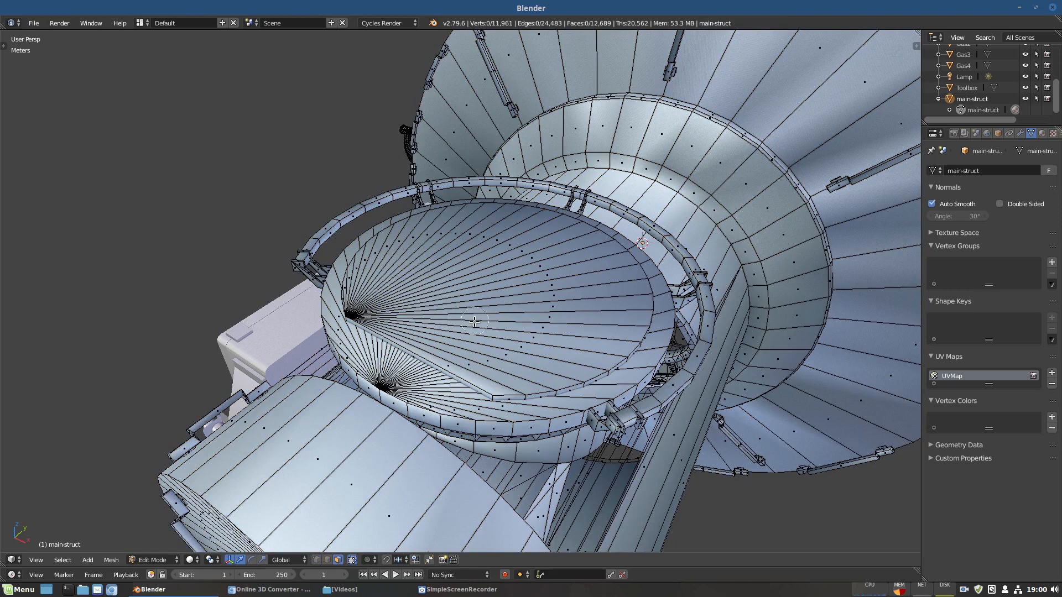
drag(454, 355, 355, 292)
drag(351, 349, 420, 390)
right_click(420, 391)
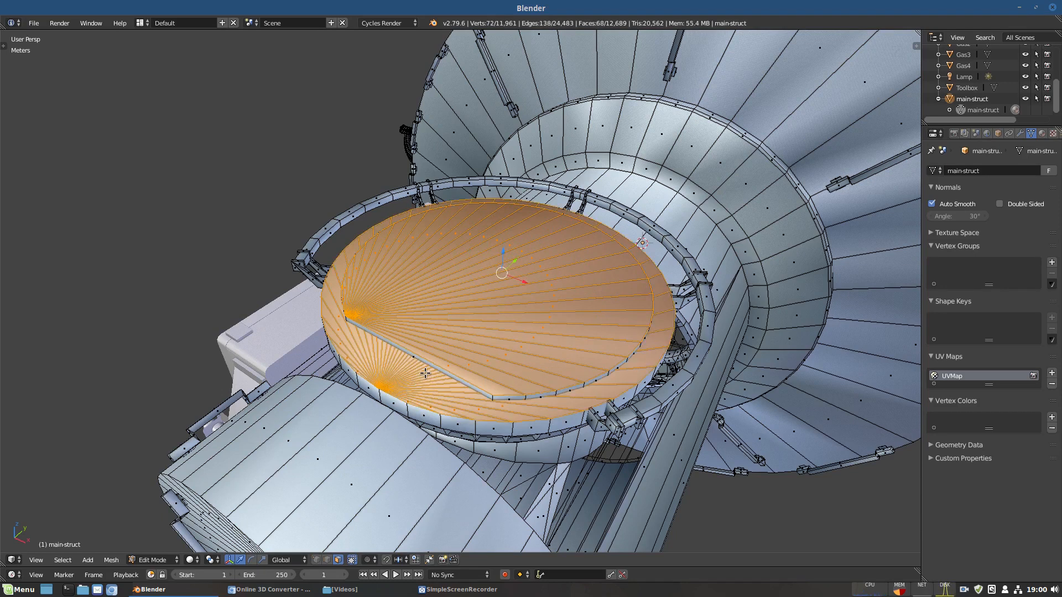
key(x)
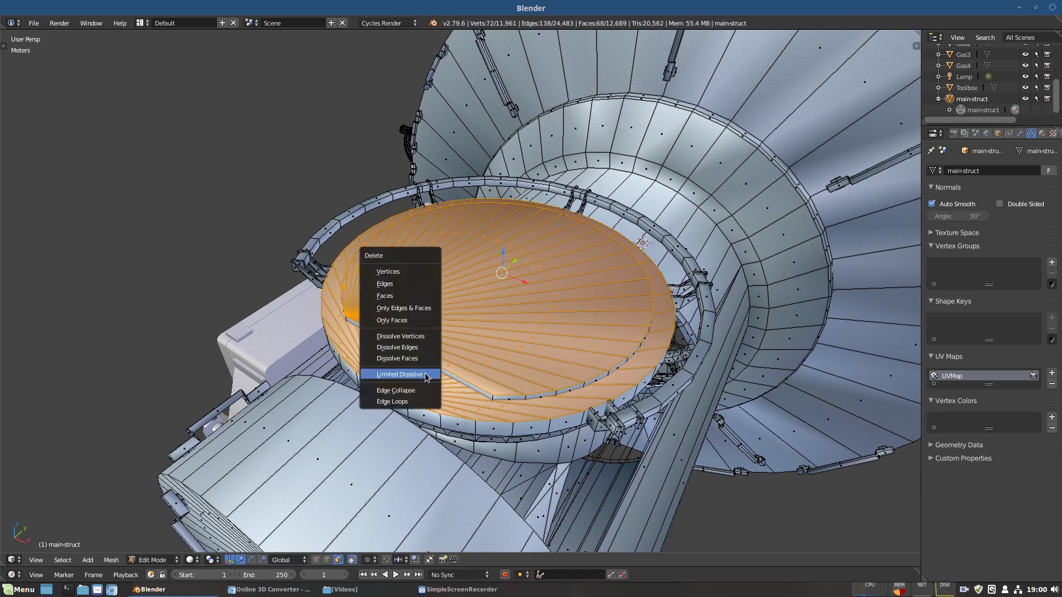
click(412, 376)
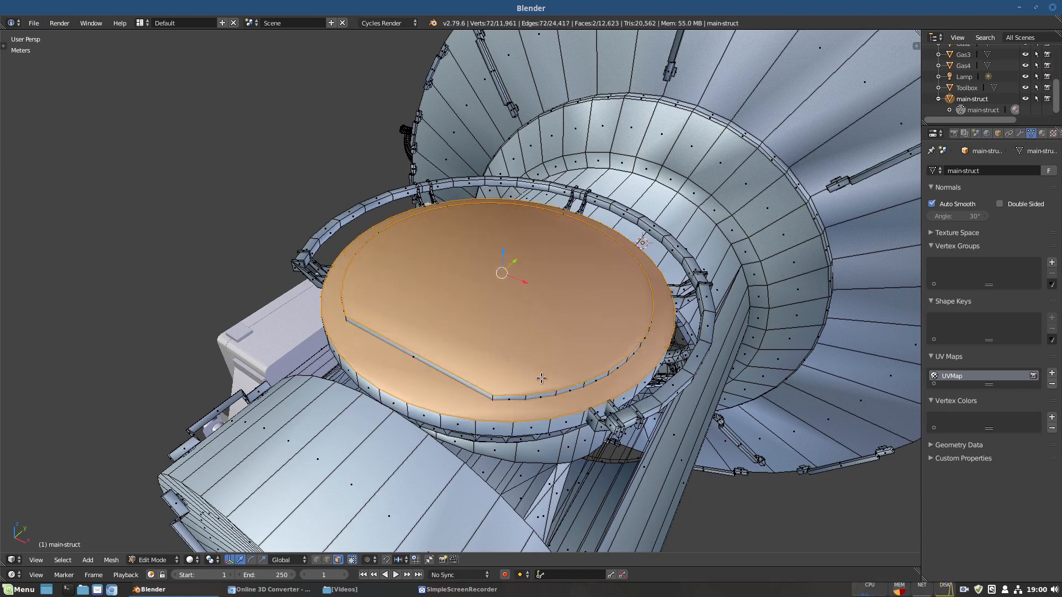
Select only the triangle-fan faces on the cylinder's round end cap and merge them with Limited Dissolve
middle_drag(541, 379, 536, 324)
scroll(539, 310, down, 3)
middle_drag(479, 365, 474, 381)
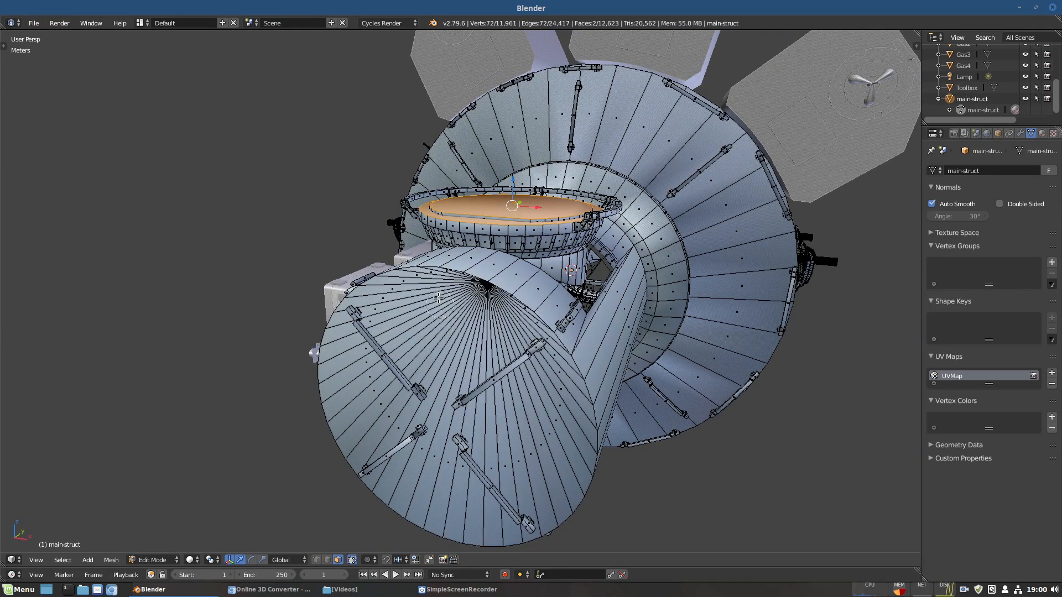
alt+shift+click(454, 283)
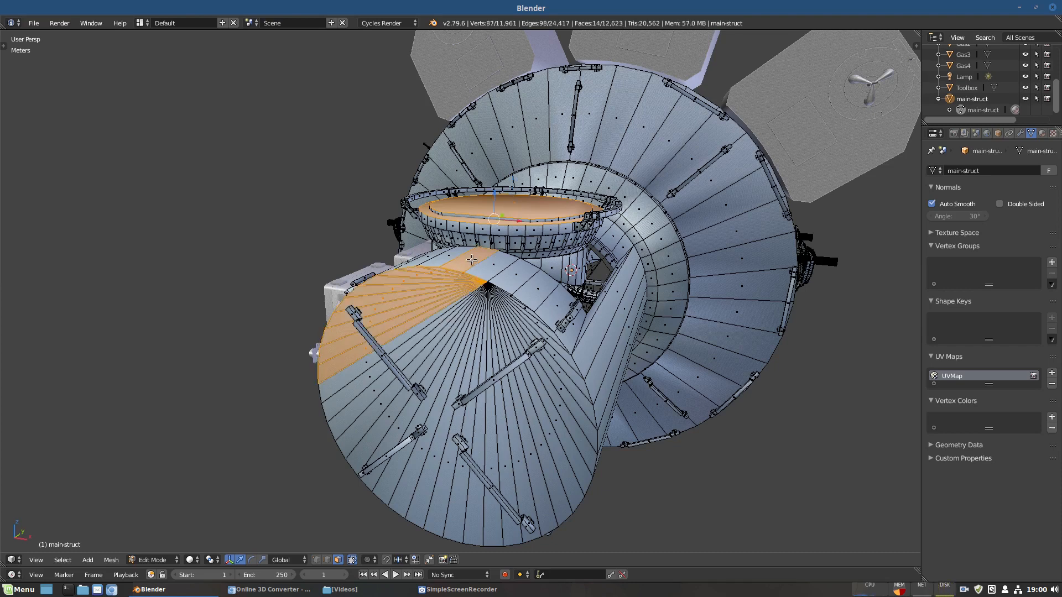
right_click(450, 301)
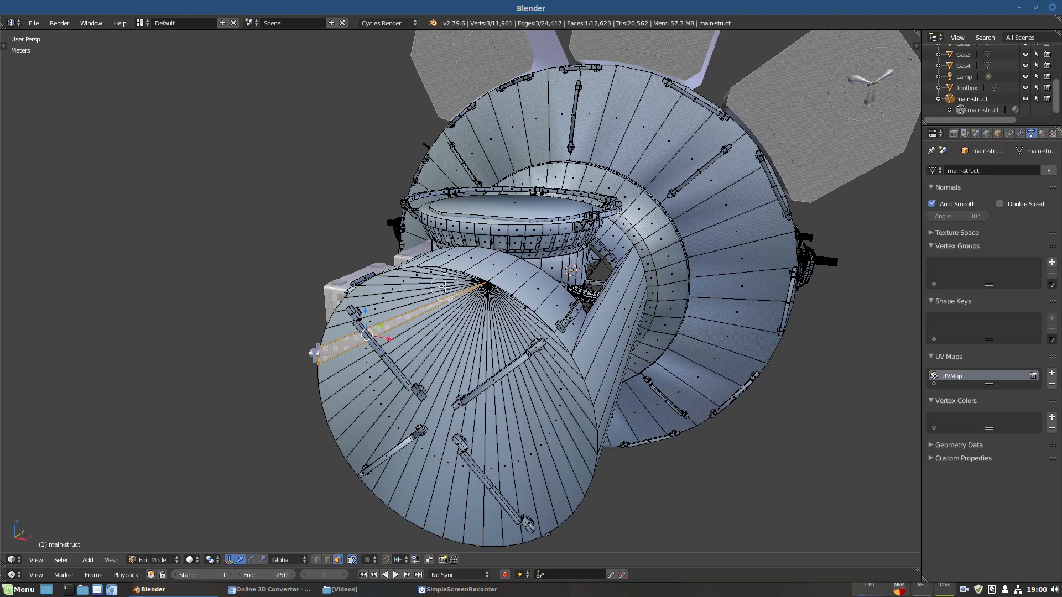
mouse_move(456, 282)
mouse_down()
mouse_move(474, 326)
mouse_move(502, 308)
mouse_up()
right_click(502, 308)
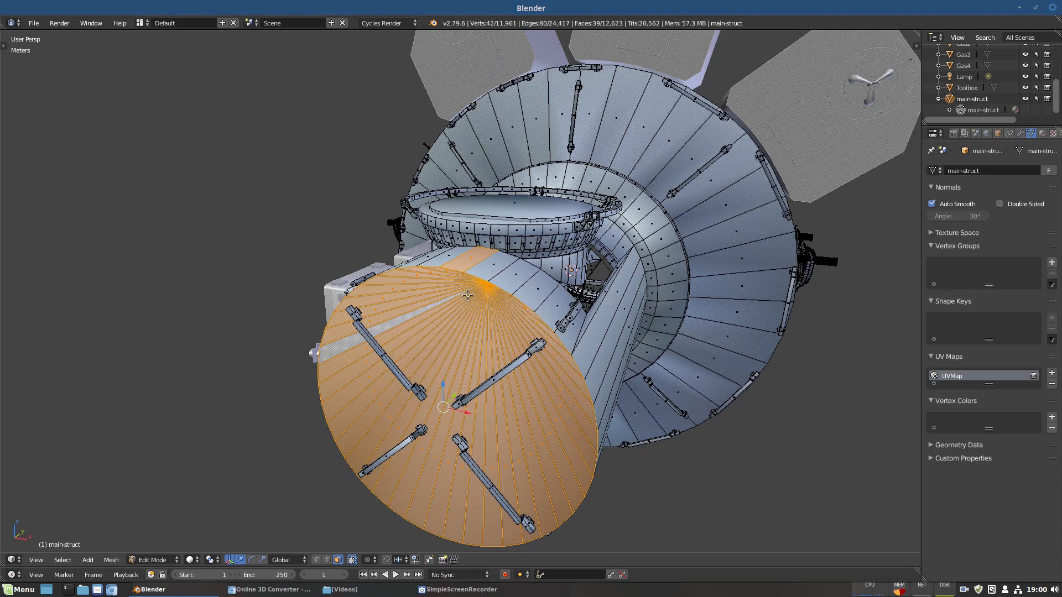
shift+right_click(469, 253)
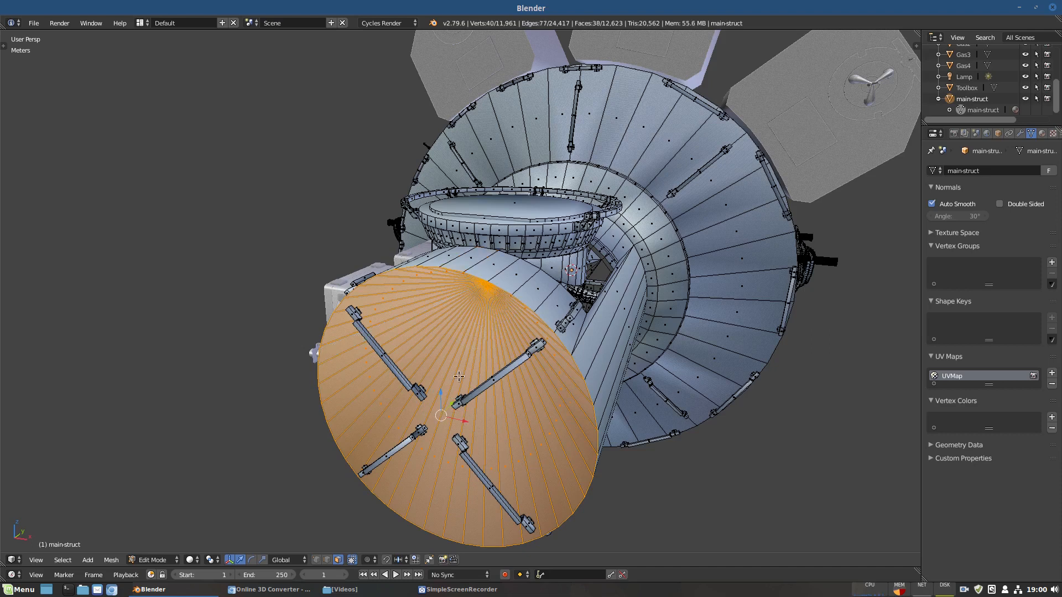
key(x)
click(479, 367)
Examine the module from its far end and its side, and clear the face selection
middle_drag(571, 415, 406, 378)
scroll(538, 398, down, 5)
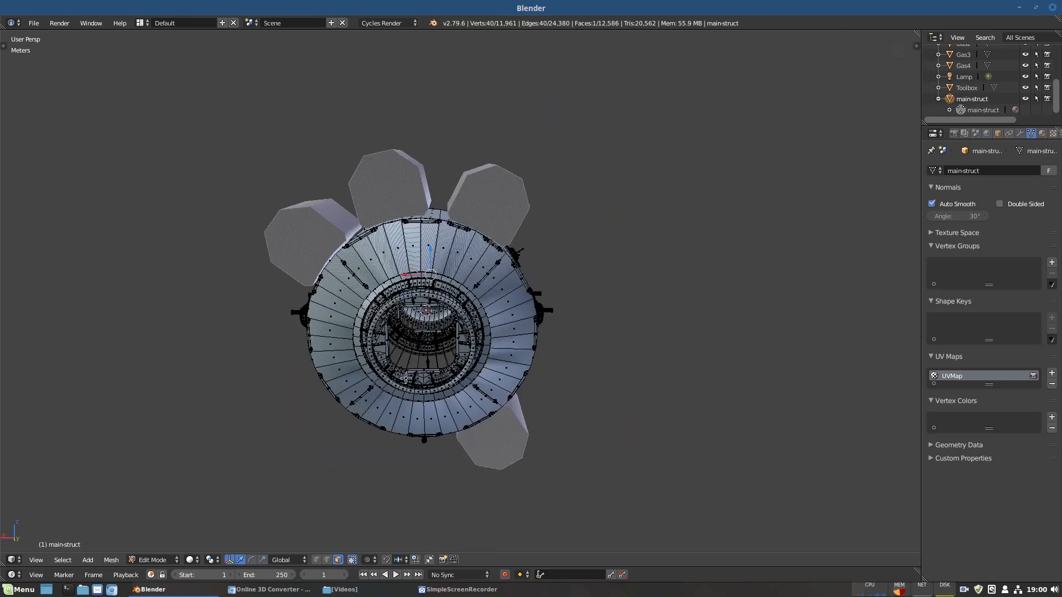
scroll(406, 378, up, 6)
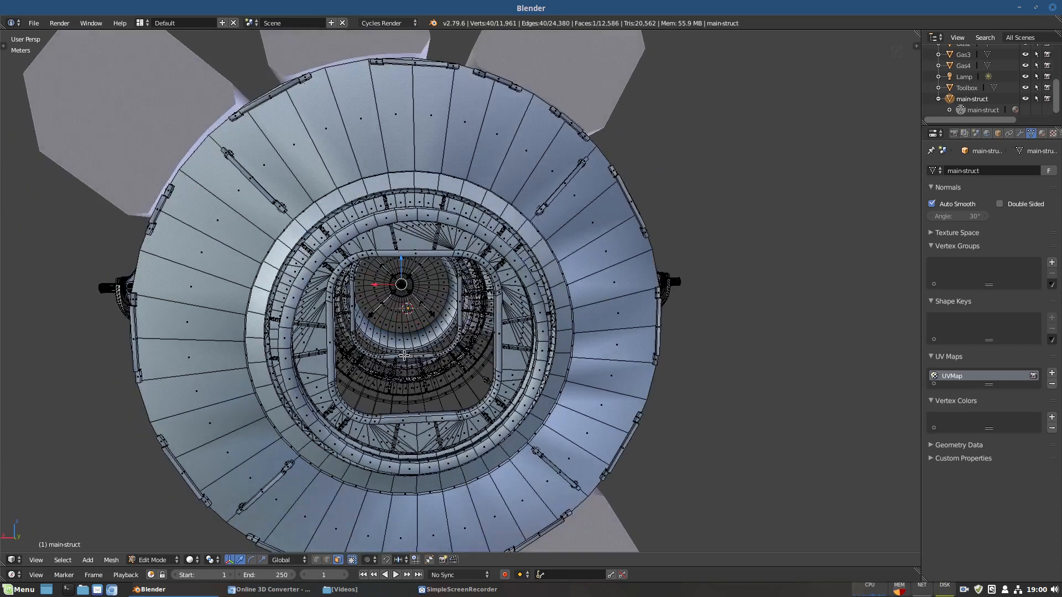
mouse_move(264, 354)
middle_down()
mouse_move(221, 359)
mouse_move(250, 363)
middle_up()
scroll(251, 363, down, 8)
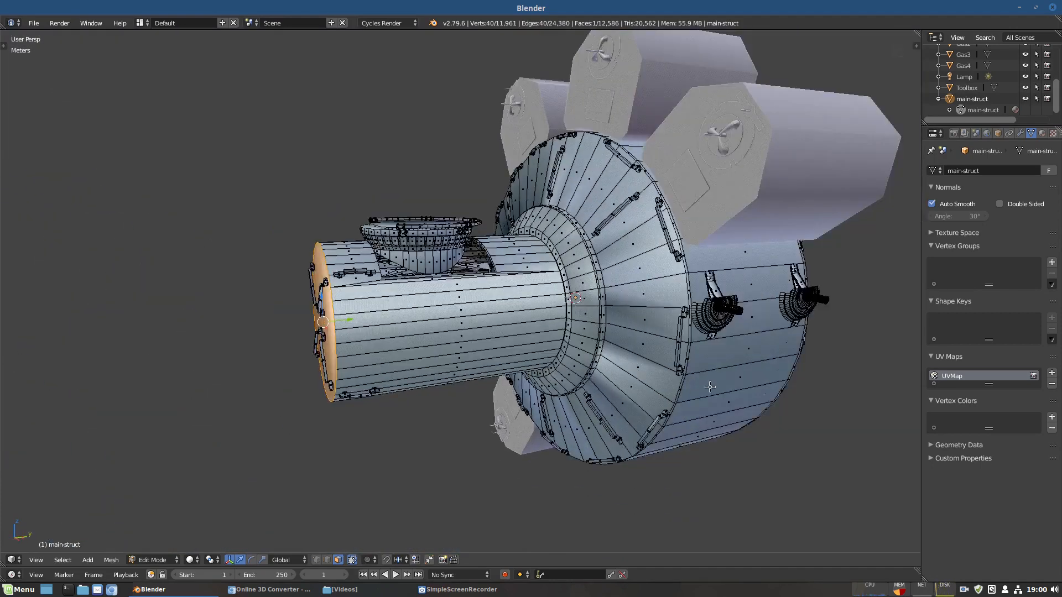
middle_drag(644, 387, 631, 287)
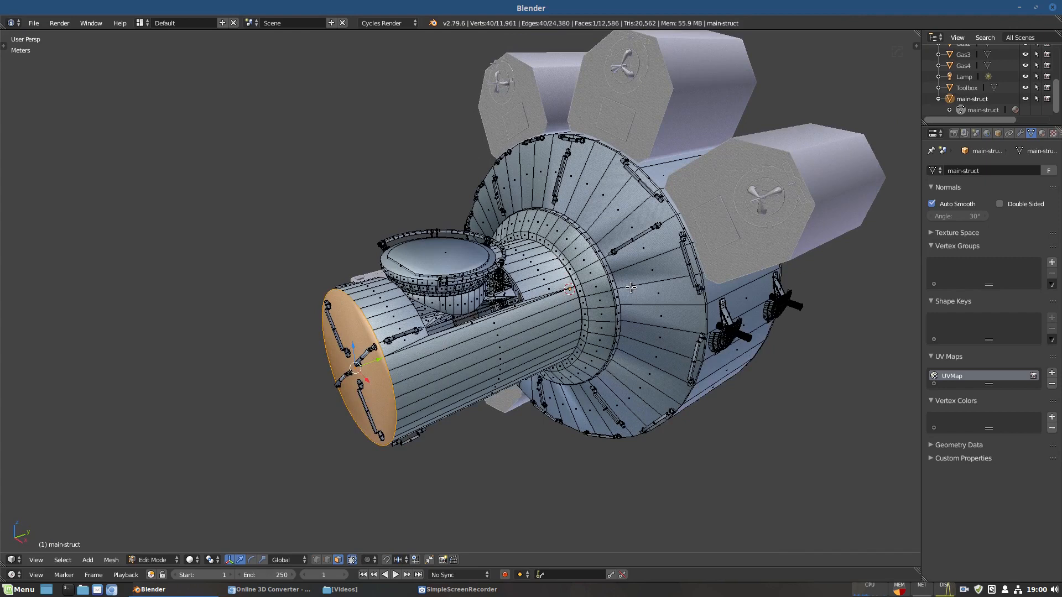
key(a)
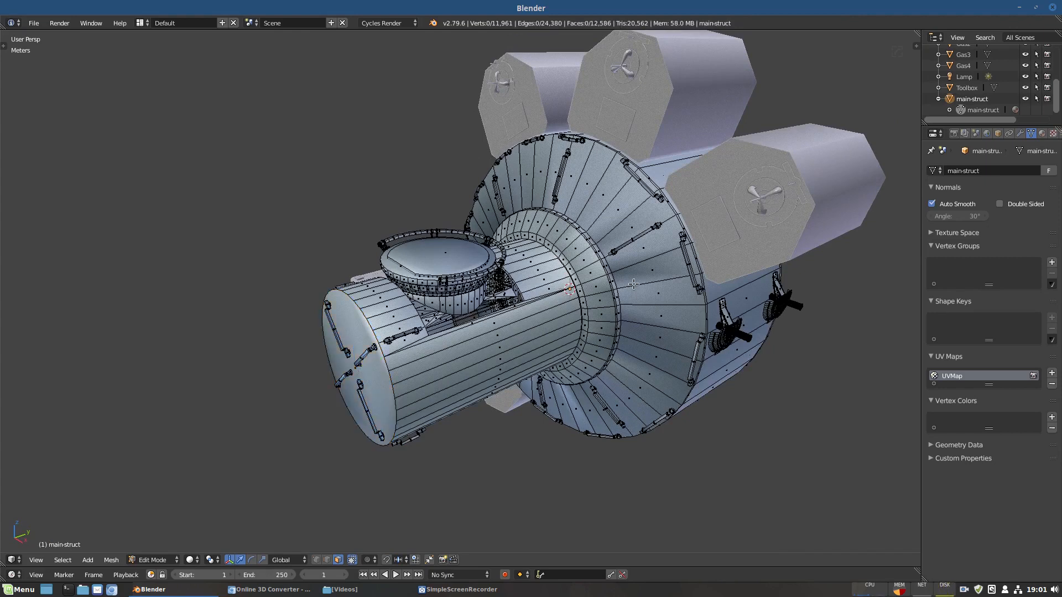
Focus on a handrail bracket on the flared hull, examine its shading up close, and clear the selection
scroll(631, 287, up, 4)
scroll(639, 270, up, 1)
middle_drag(669, 276, 537, 291)
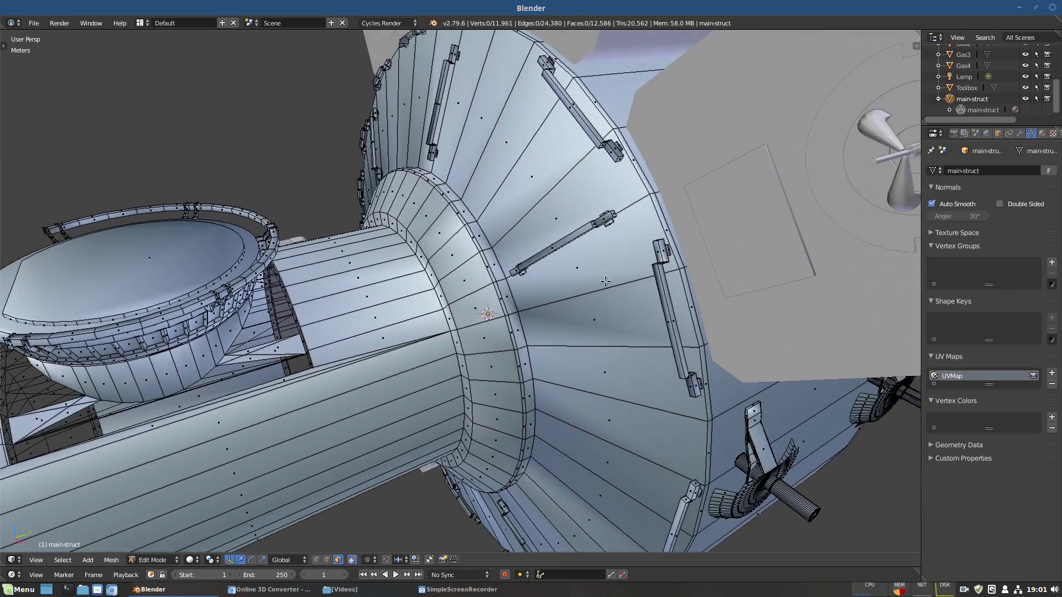
right_click(593, 223)
key(KP_Decimal)
scroll(615, 275, down, 7)
middle_drag(701, 271, 579, 333)
scroll(579, 335, down, 4)
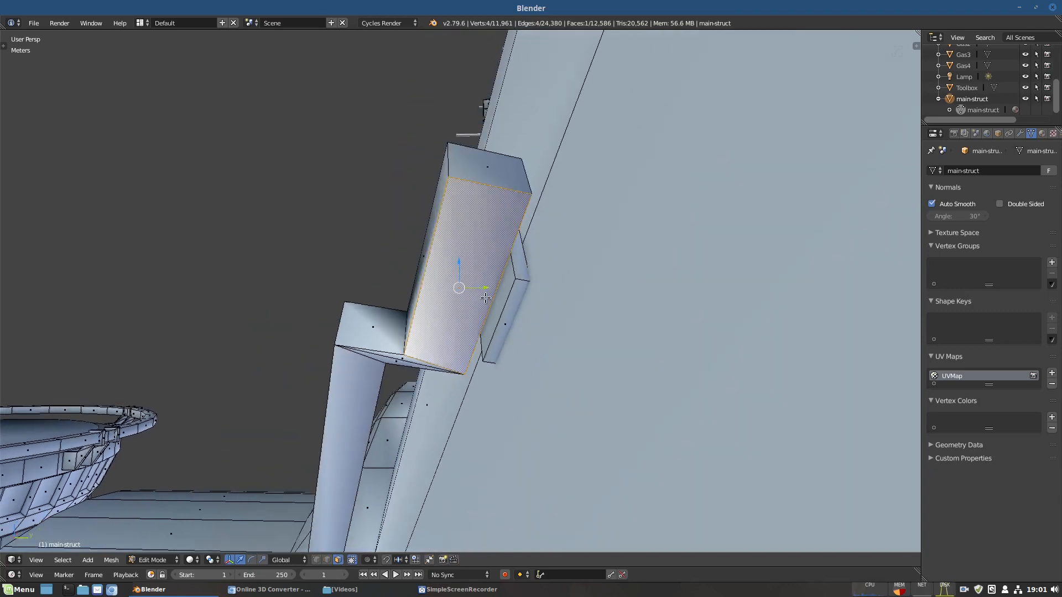
middle_drag(542, 342, 502, 299)
scroll(524, 193, up, 2)
shift+middle_drag(525, 200, 521, 245)
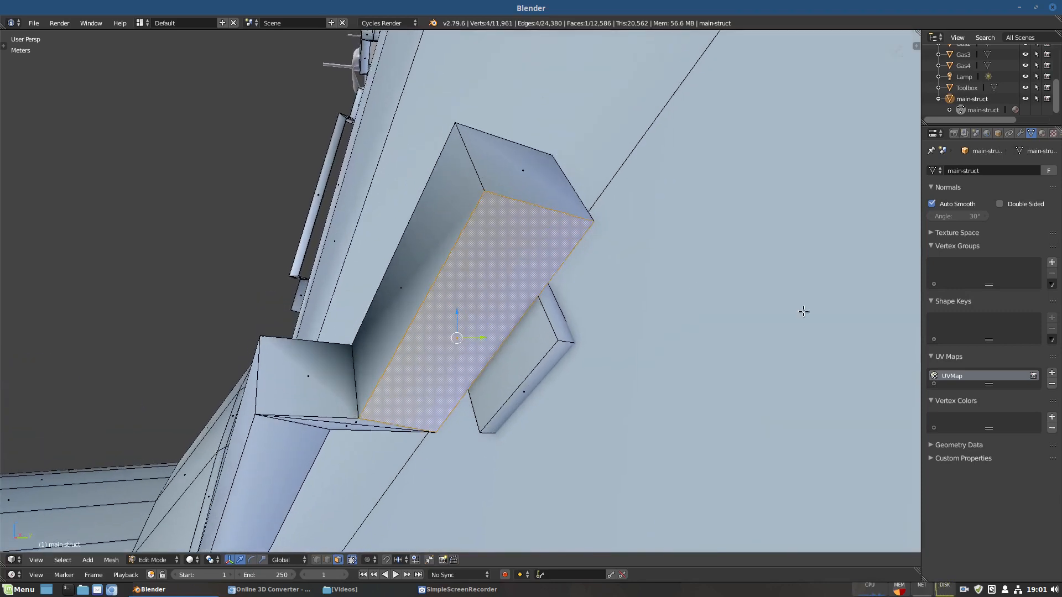
key(a)
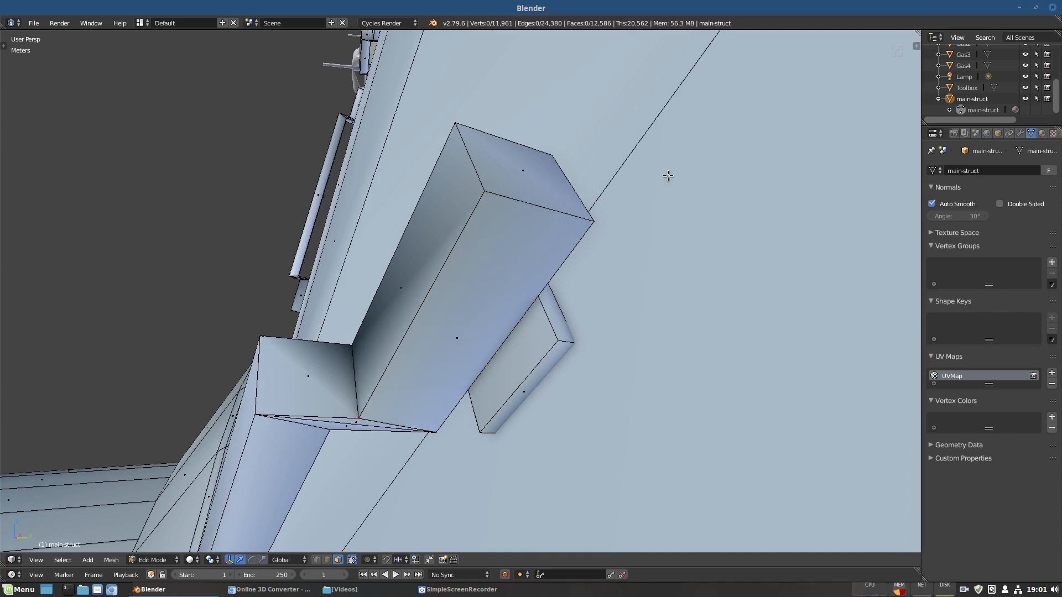
Expand the Geometry Data and Mesh Display settings and show the vertex normals at a size of 90 cm
click(940, 445)
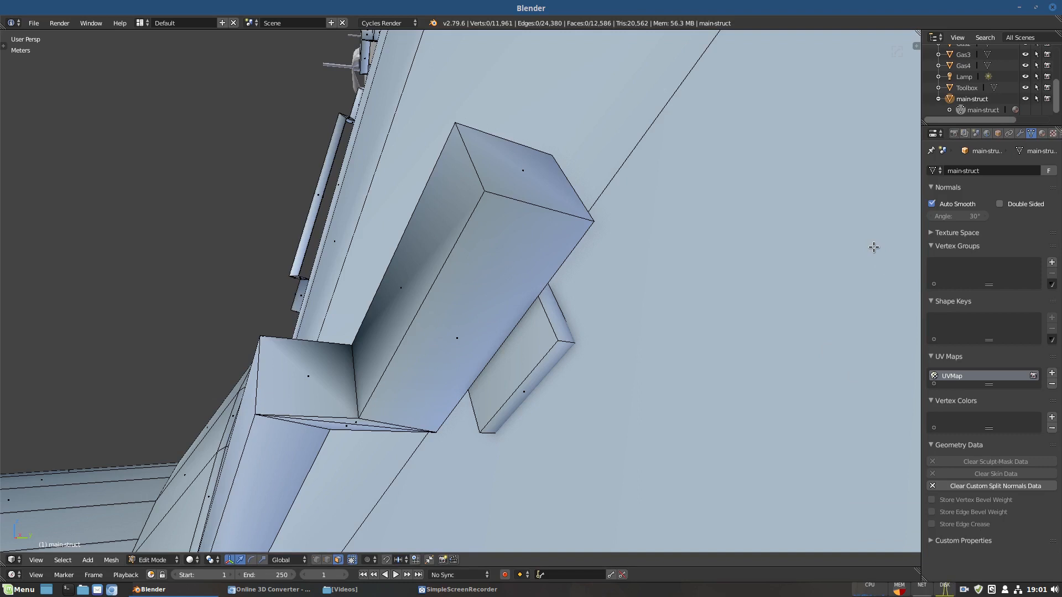
key(n)
scroll(852, 493, down, 1)
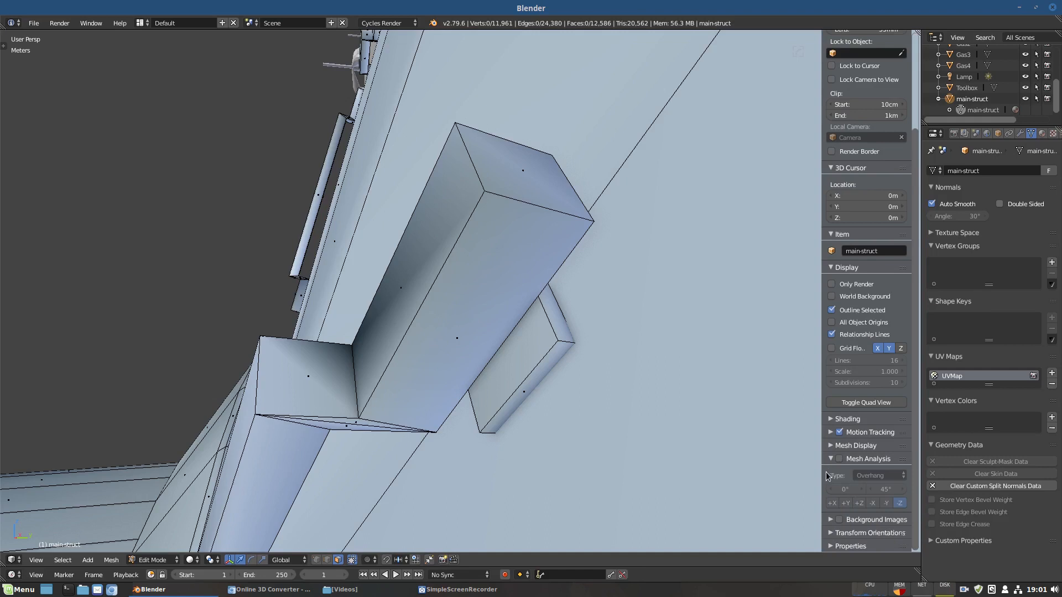
click(835, 446)
scroll(832, 447, down, 5)
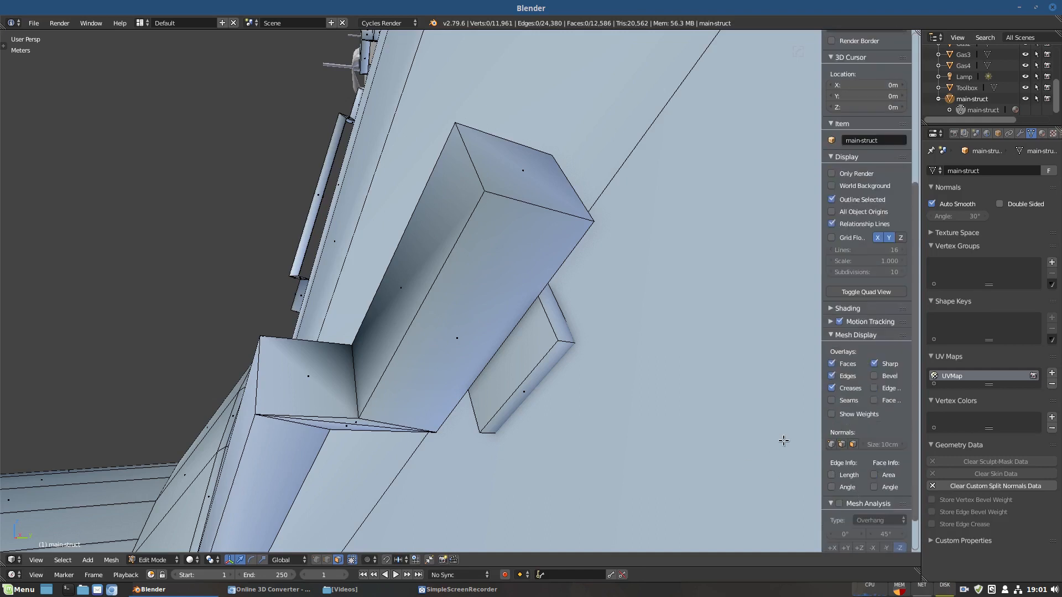
click(830, 445)
drag(864, 441, 893, 441)
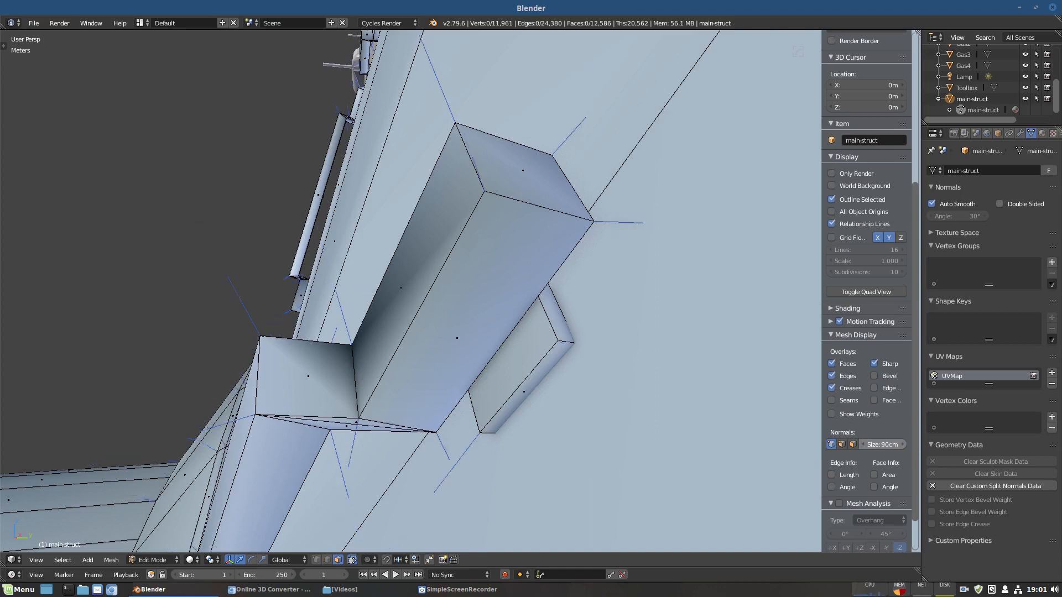
Turn off the vertex normals, check the bracket with face normals shown, and hide those too
middle_drag(522, 272, 563, 313)
click(831, 445)
click(852, 445)
middle_drag(625, 372, 451, 367)
click(854, 444)
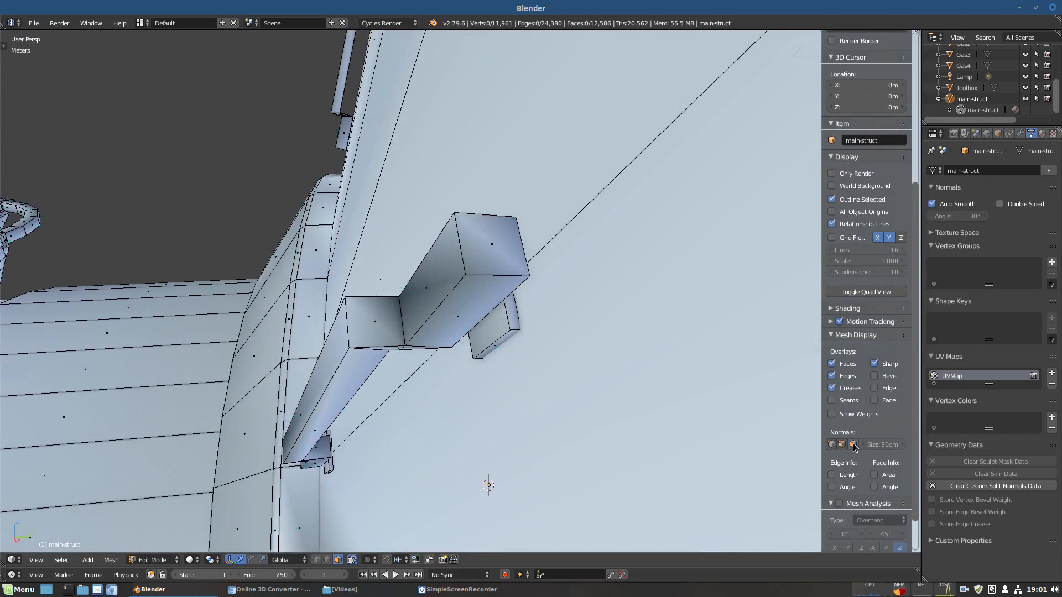
Show the per-face vertex (split) normals on the bracket and clear main-struct's custom split normals data
click(842, 444)
middle_drag(458, 260, 481, 240)
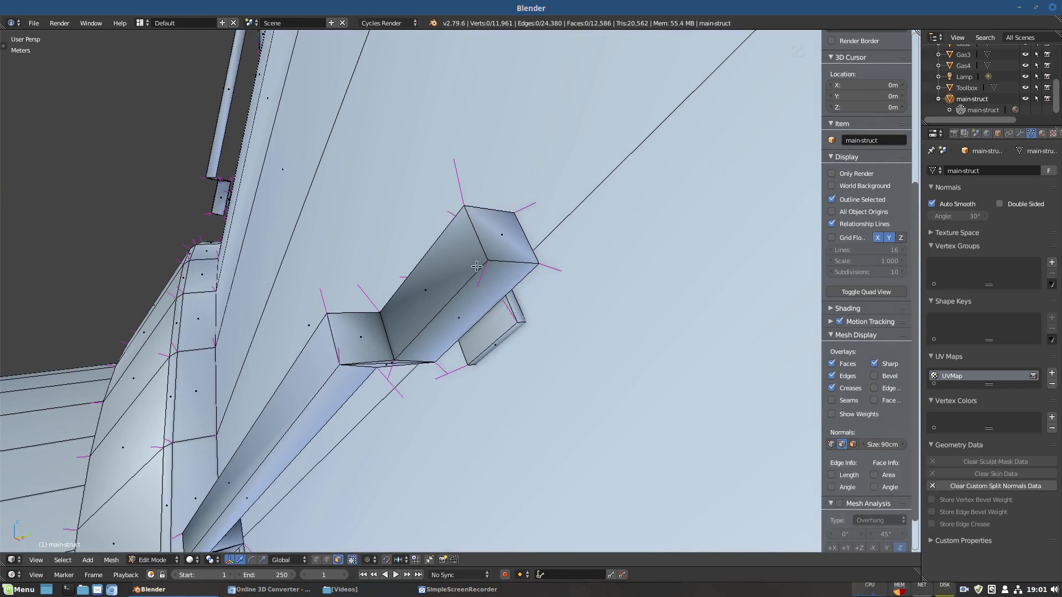
click(983, 488)
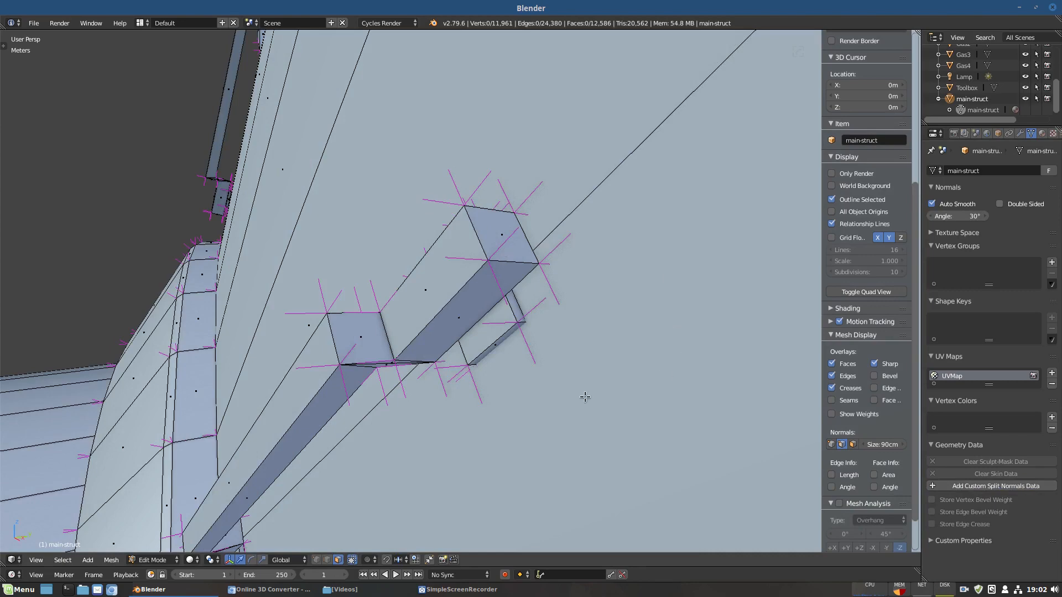
Check the hull's shading and split normals, turn off the normals display and hide the viewport's properties sidebar
scroll(420, 337, down, 5)
scroll(463, 329, down, 8)
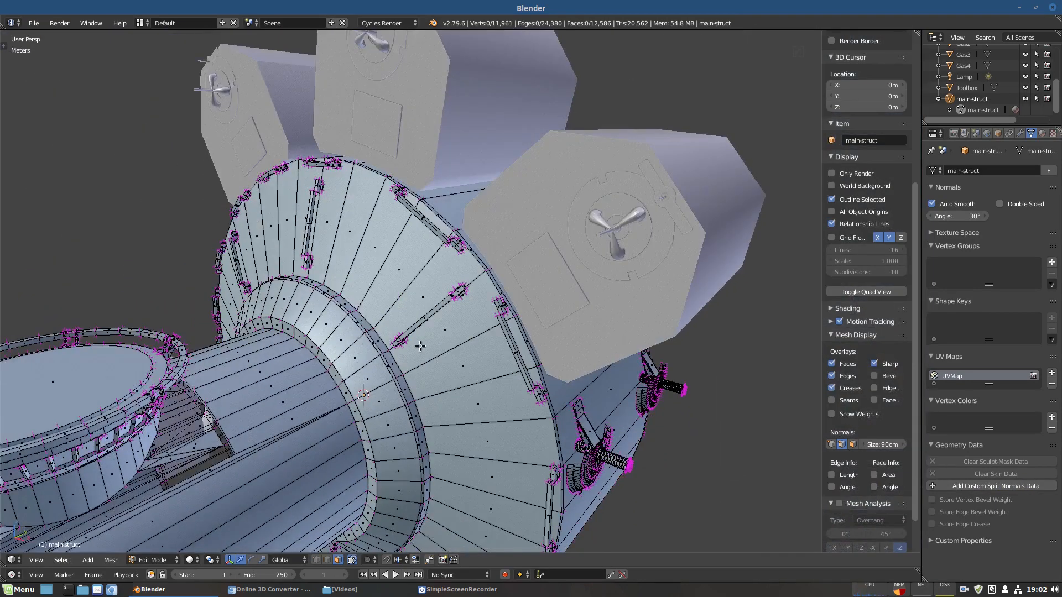
middle_drag(442, 329, 439, 344)
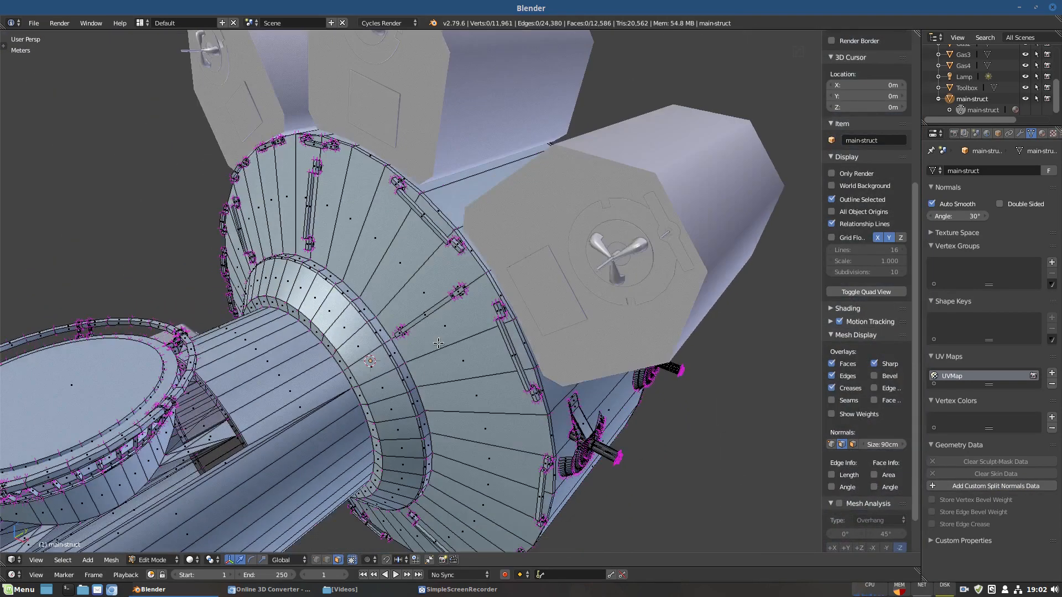
click(842, 445)
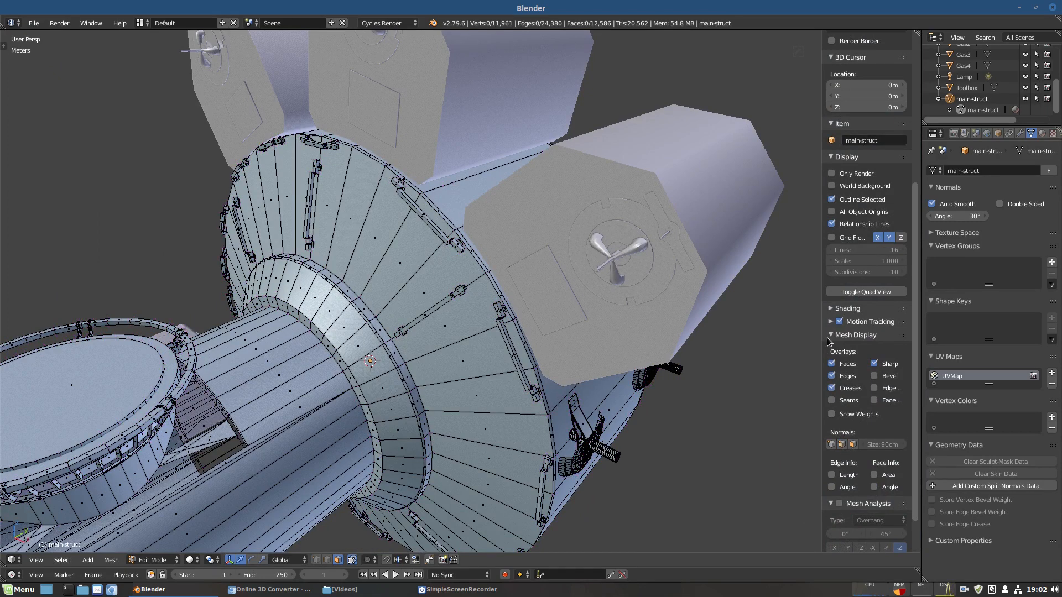
key(n)
Select the whole main-struct mesh, examine the faces around the hatch base, and clear the selection
middle_drag(704, 335, 486, 443)
key(a)
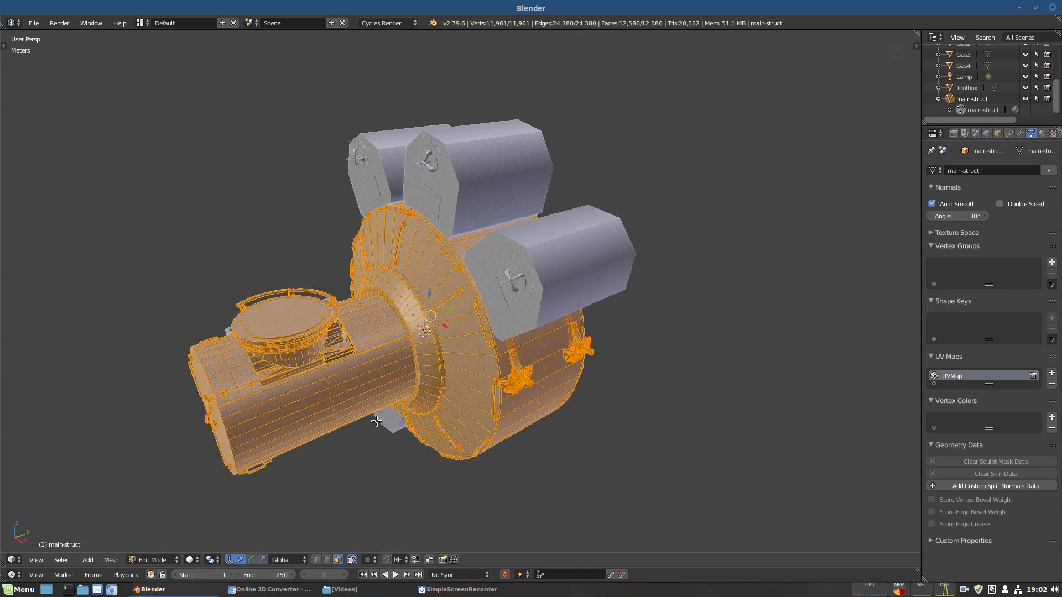
scroll(258, 381, up, 5)
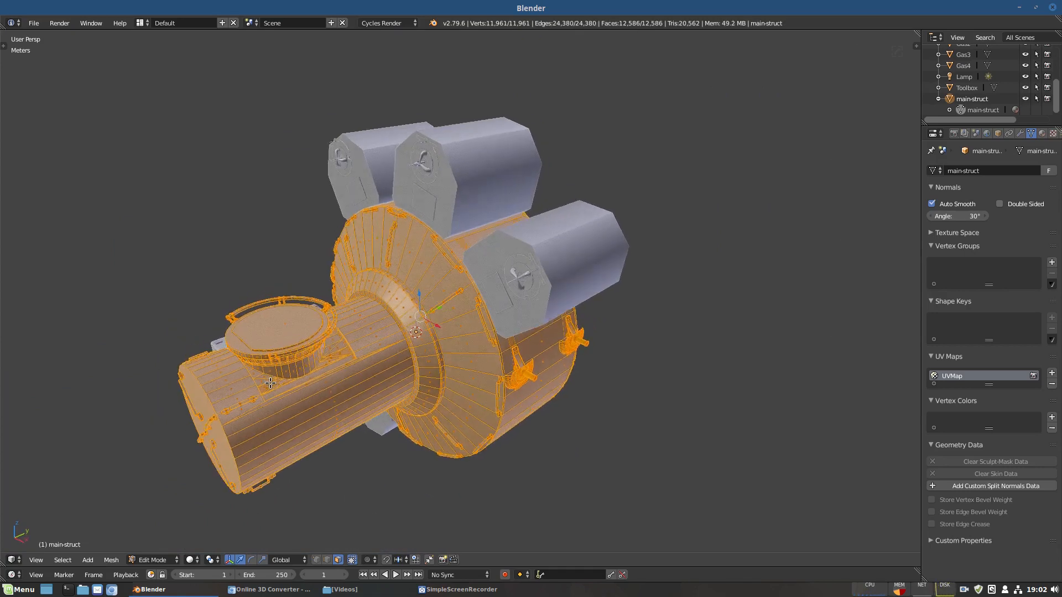
middle_drag(162, 430, 145, 440)
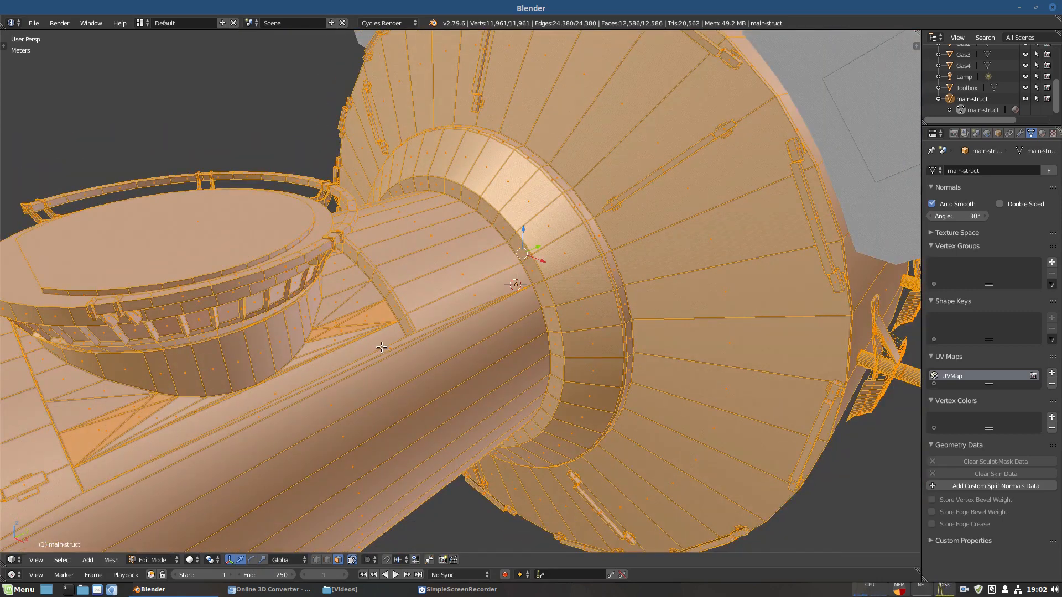
scroll(329, 376, up, 6)
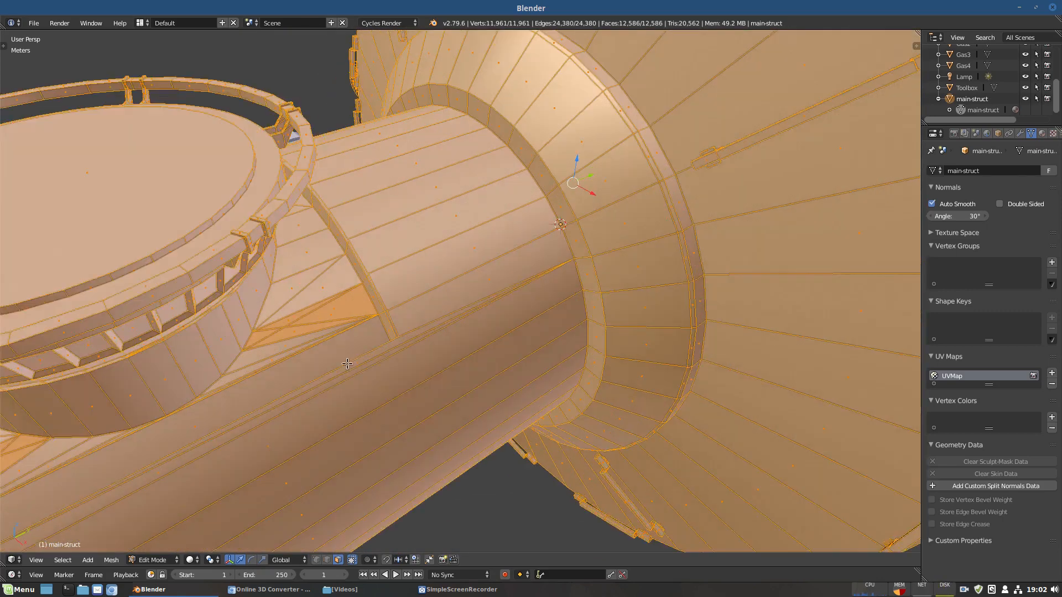
scroll(330, 285, down, 2)
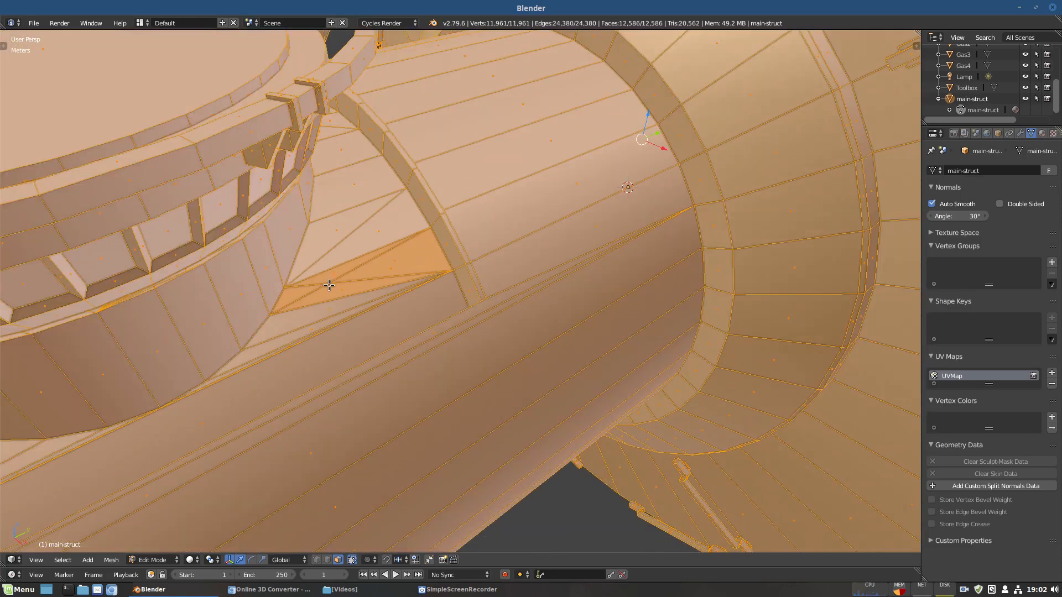
key(a)
scroll(389, 312, down, 3)
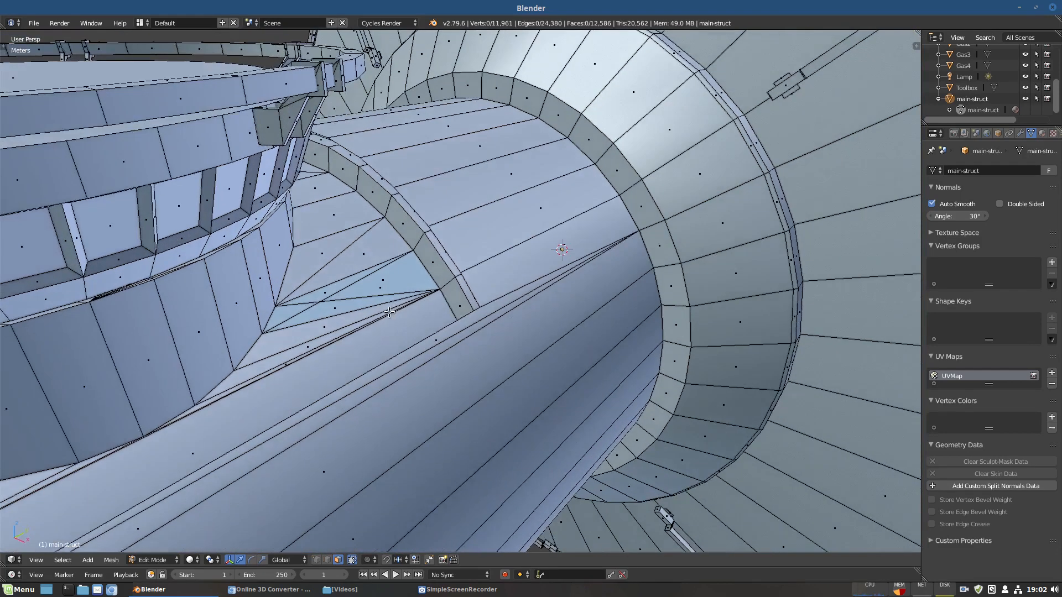
middle_drag(386, 326, 343, 381)
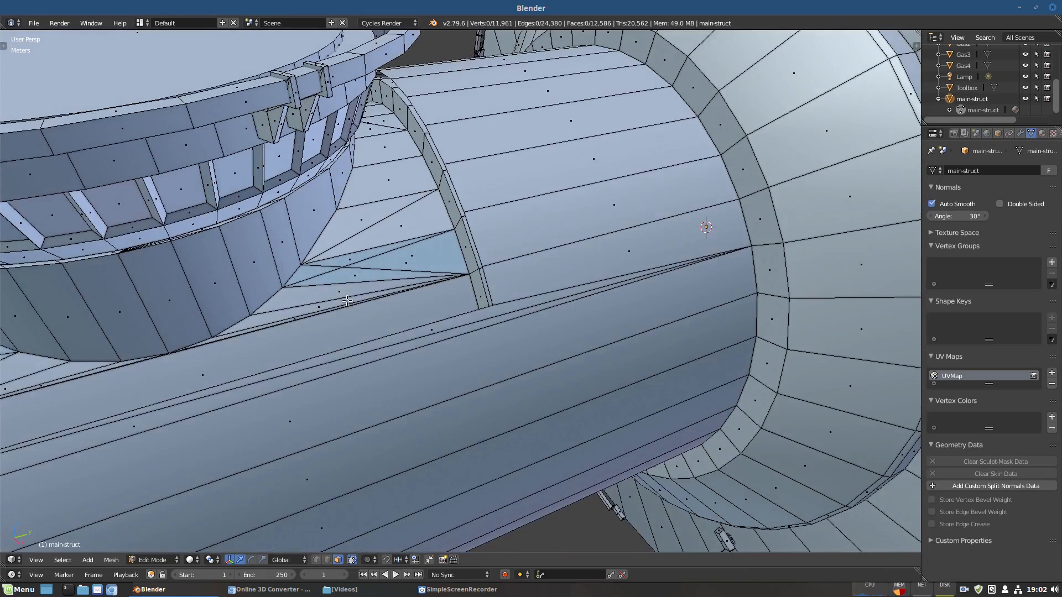
Select the two differently shaded triangles between the hatch base and the curved rib, and delete these faces
right_click(351, 270)
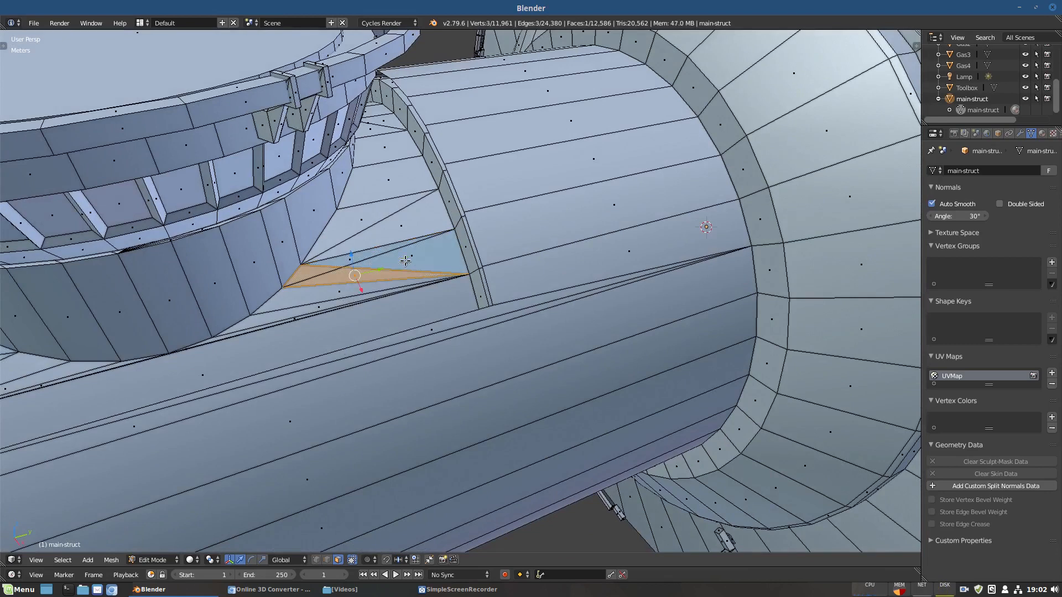
scroll(367, 271, down, 3)
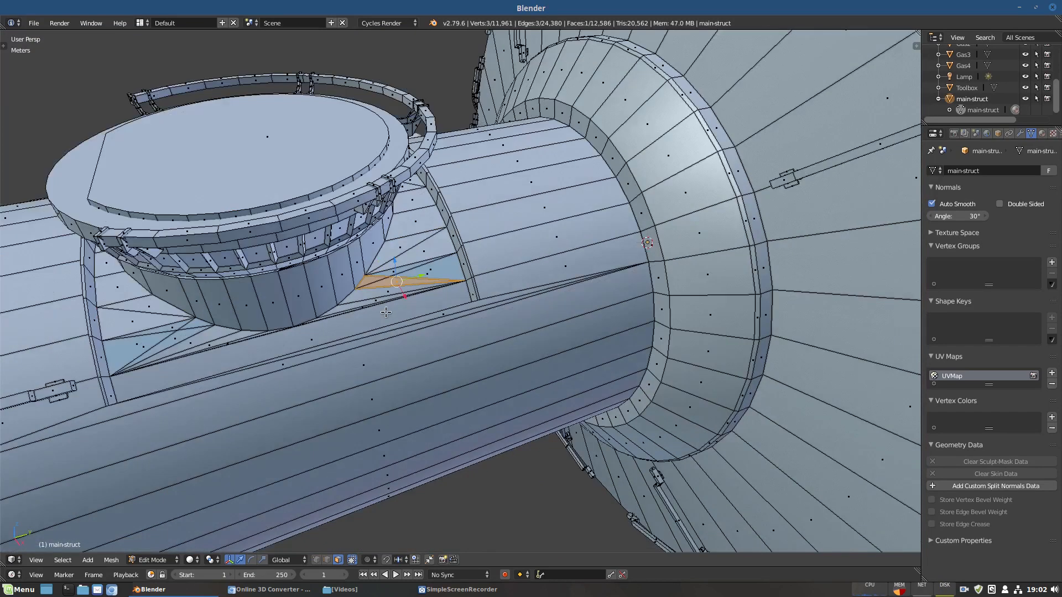
shift+right_click(443, 278)
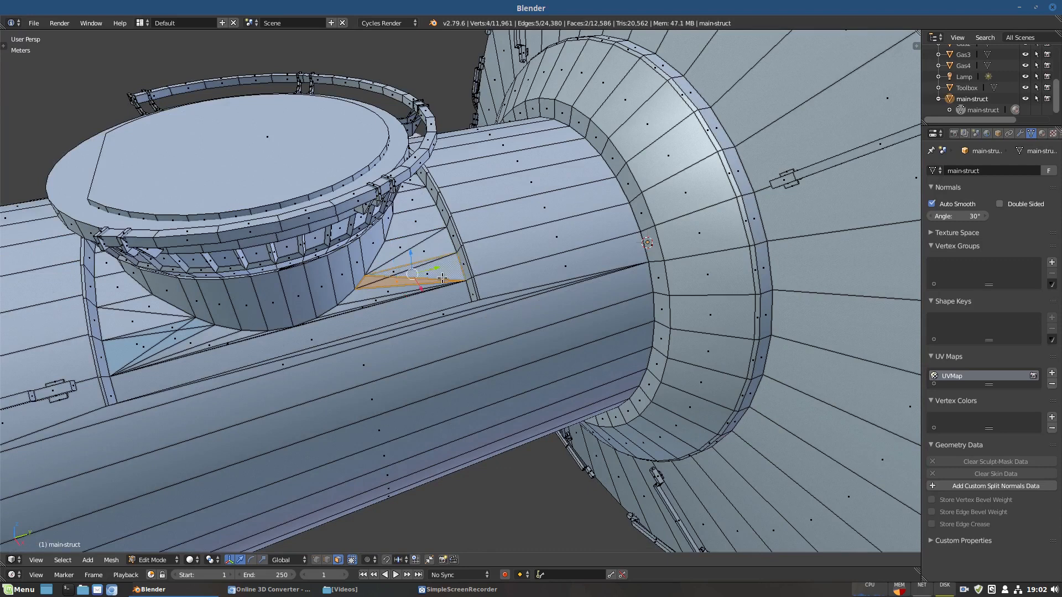
key(x)
key(Up)
key(Up)
key(Up)
key(Up)
key(Up)
key(Return)
Join the two triangles between the hatch base and the curved rib into a quad and clear the selection
right_click(393, 272)
shift+right_click(416, 276)
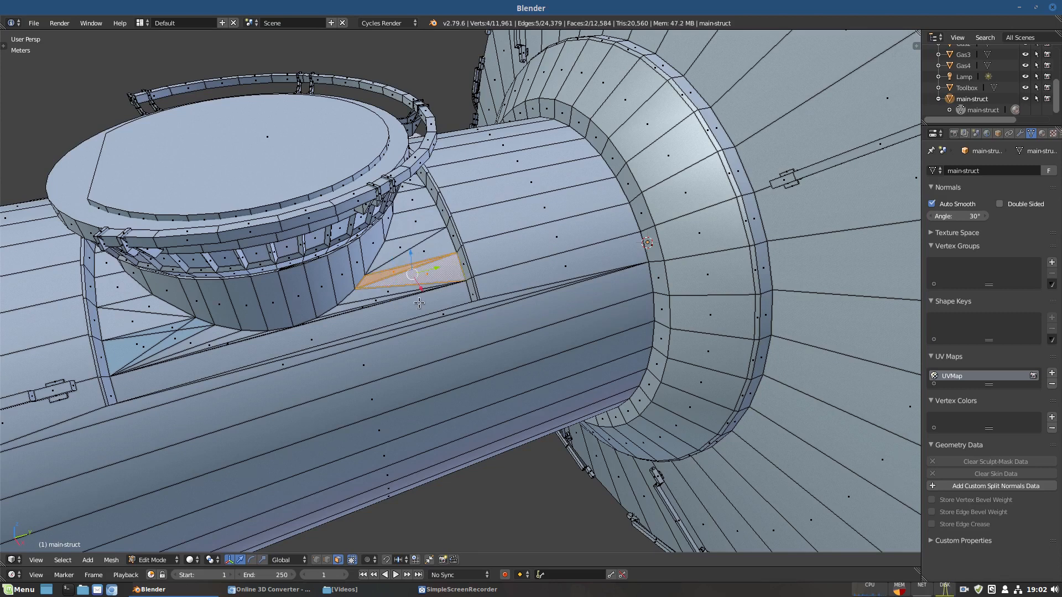
scroll(418, 298, up, 2)
key(alt+j)
key(a)
middle_drag(376, 302, 392, 288)
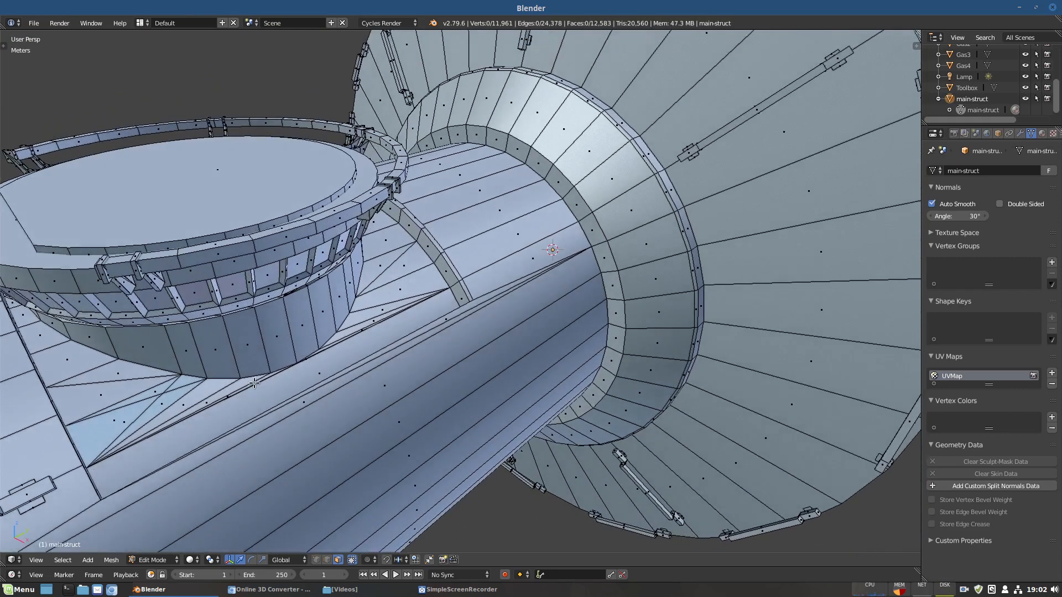
Delete the two differently shaded triangles on the other side of the hatch base and join the two triangles beneath them into a quad
right_click(167, 400)
shift+right_click(158, 392)
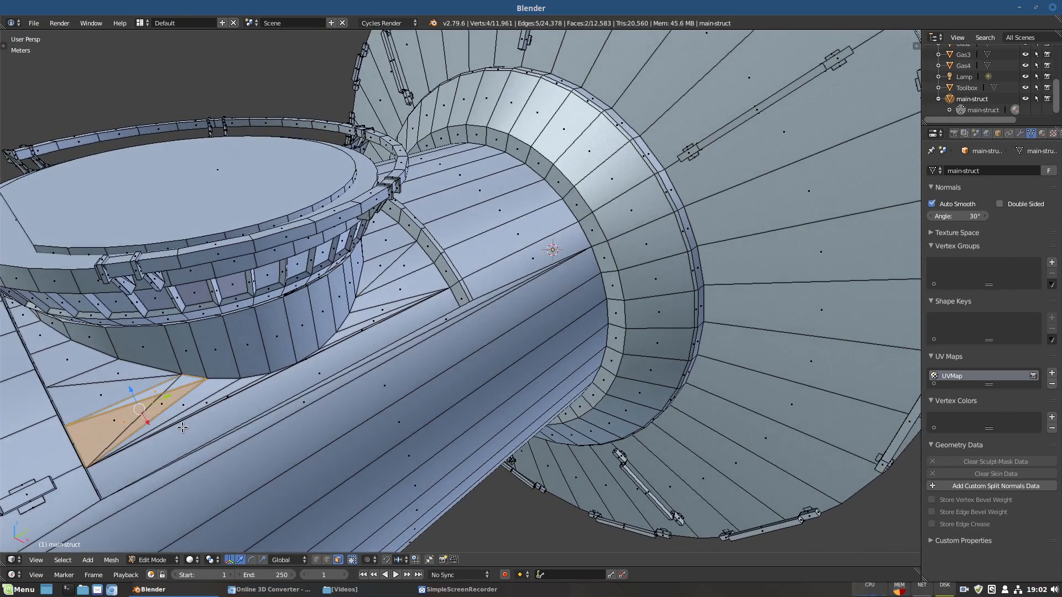
key(x)
click(182, 429)
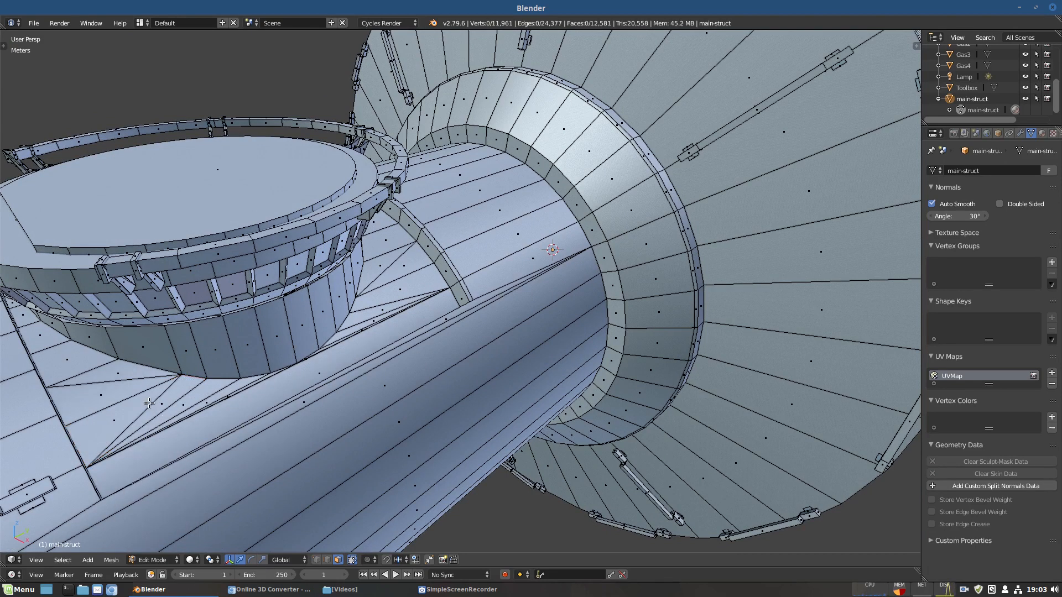
shift+right_click(166, 397)
key(alt+j)
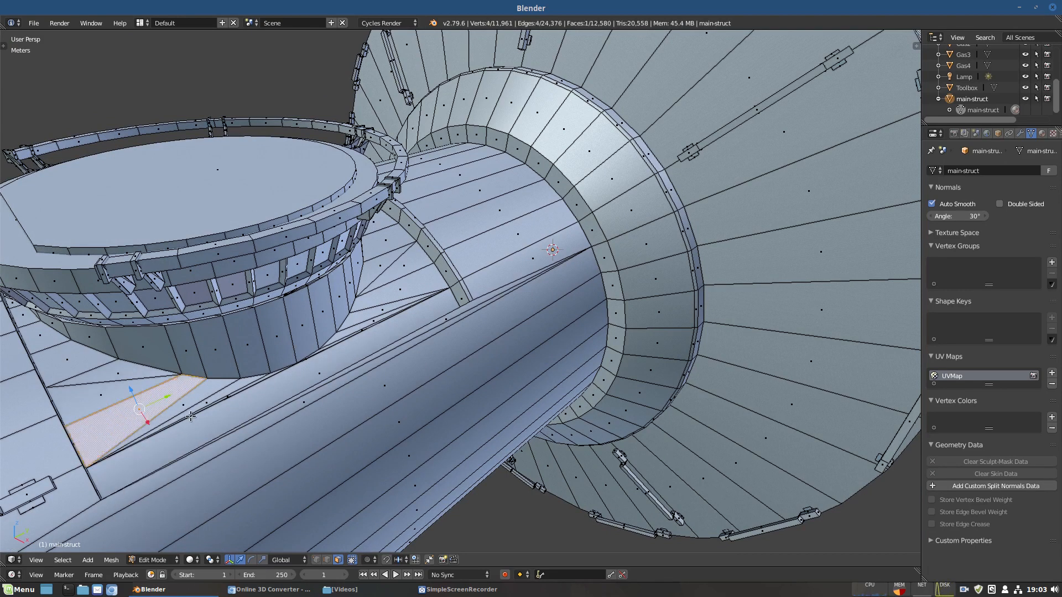
key(a)
Examine the hull's end cap, side walls and hatch area for remaining mesh problems from several angles
middle_drag(191, 416, 471, 453)
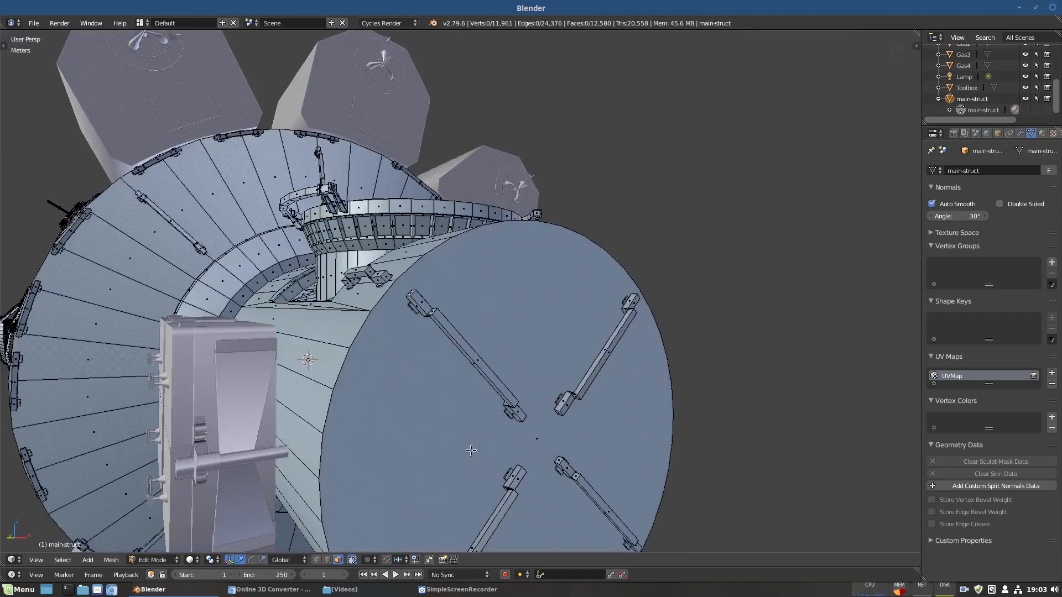
middle_drag(539, 328, 462, 339)
middle_drag(553, 379, 494, 389)
mouse_move(636, 384)
middle_down()
mouse_move(573, 392)
mouse_move(629, 407)
mouse_move(632, 377)
middle_up()
scroll(633, 404, up, 2)
scroll(649, 379, down, 2)
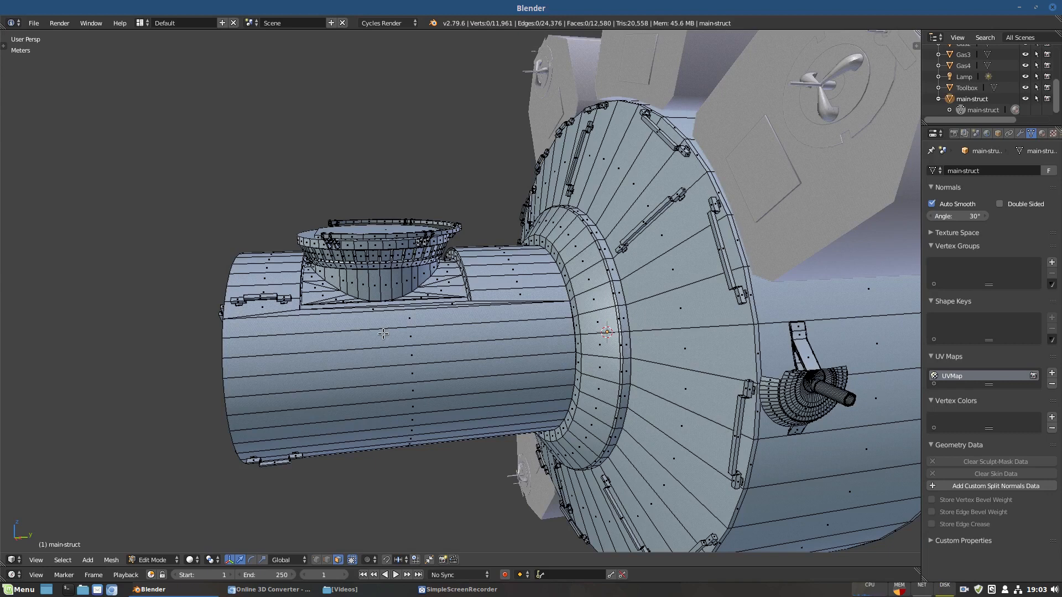
middle_drag(596, 344, 597, 312)
Switch to edge selection and select the edge loop around the outer rim of the hull's conical collar
key(ctrl+Tab)
click(596, 299)
alt+right_click(578, 197)
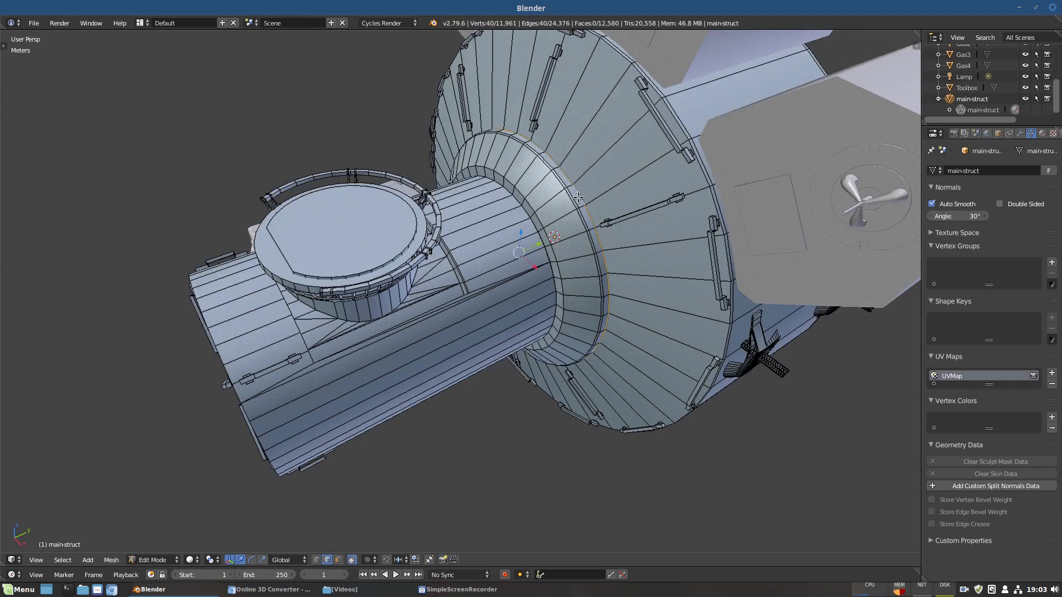
alt+right_click(573, 201)
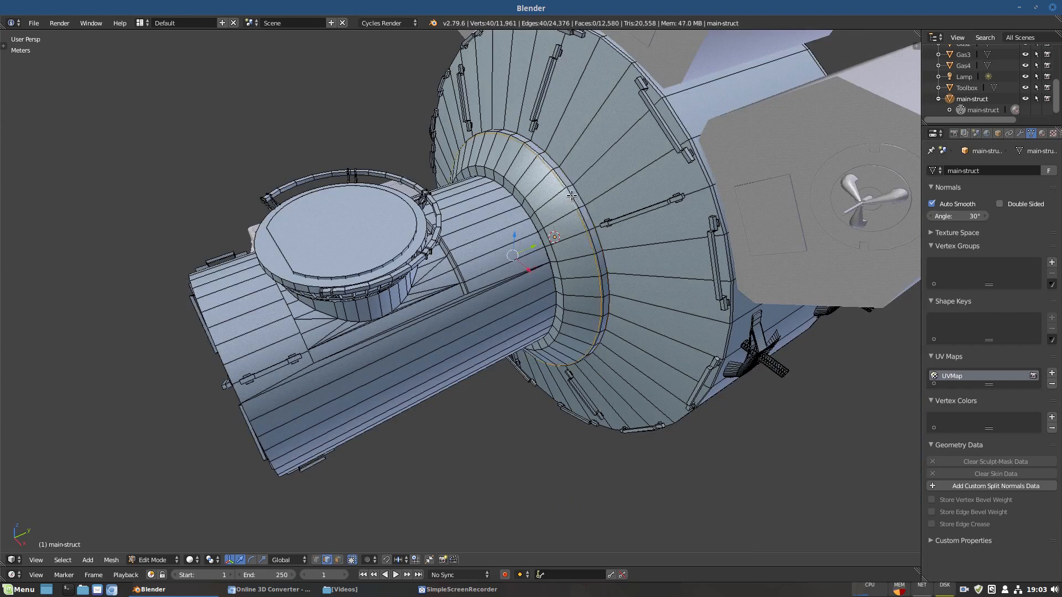
Leave main-struct's Edit Mode, select the Gas1 tank and enter Edit Mode on it
mouse_move(661, 388)
middle_down()
mouse_move(672, 407)
mouse_move(657, 393)
middle_up()
scroll(669, 397, down, 3)
shift+middle_drag(679, 320, 625, 304)
scroll(575, 350, up, 1)
key(Tab)
right_click(642, 261)
scroll(737, 311, up, 4)
middle_drag(738, 311, 503, 311)
scroll(430, 314, up, 3)
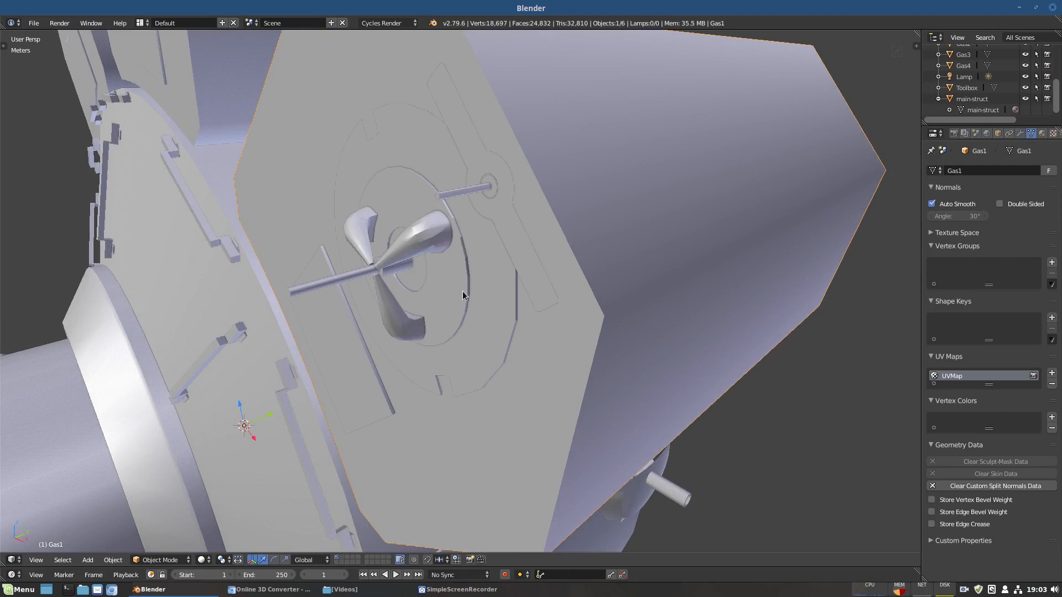
key(Tab)
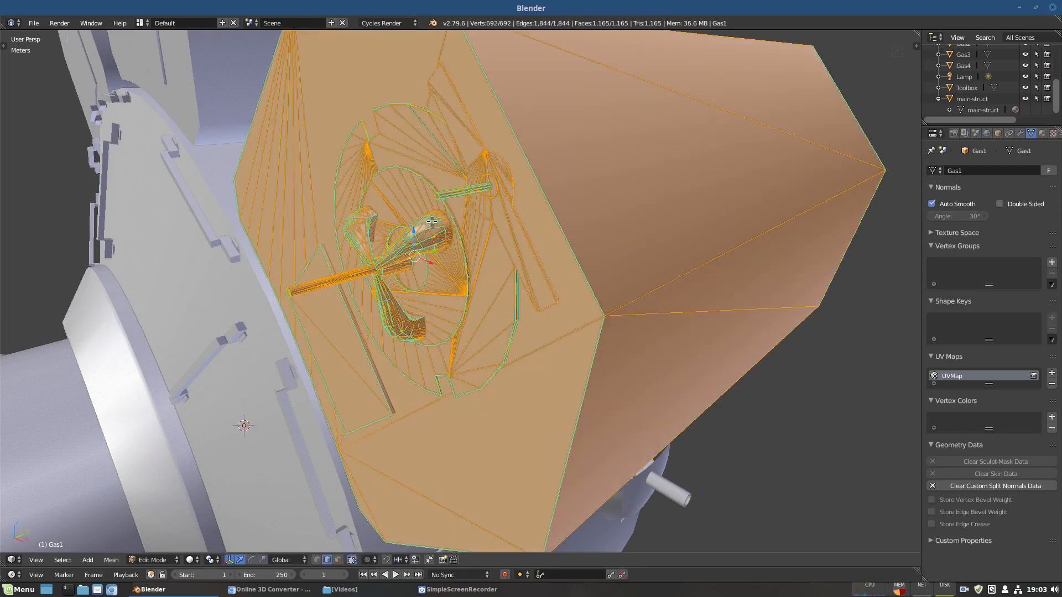
middle_drag(439, 222, 470, 263)
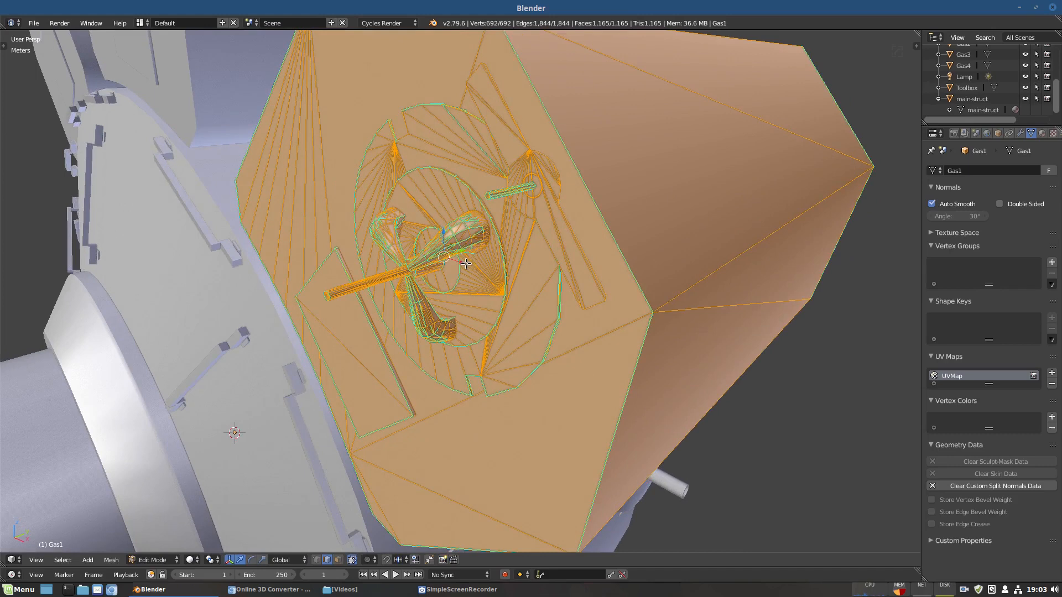
Clear the sharp marks from all of Gas1's edges and clear its custom split normals data
key(ctrl+e)
mouse_move(467, 266)
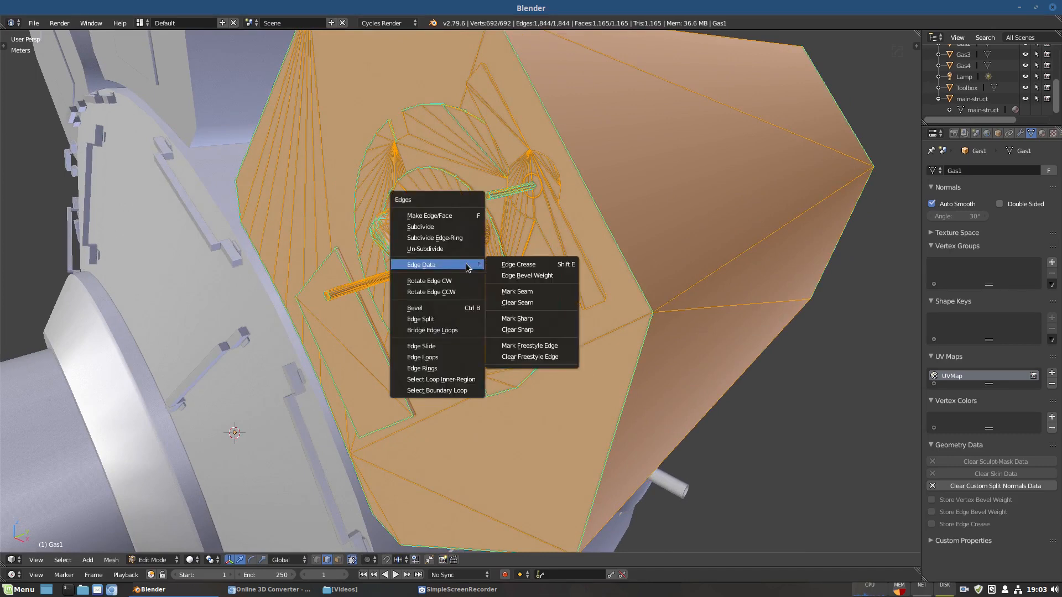
click(519, 328)
scroll(446, 268, down, 3)
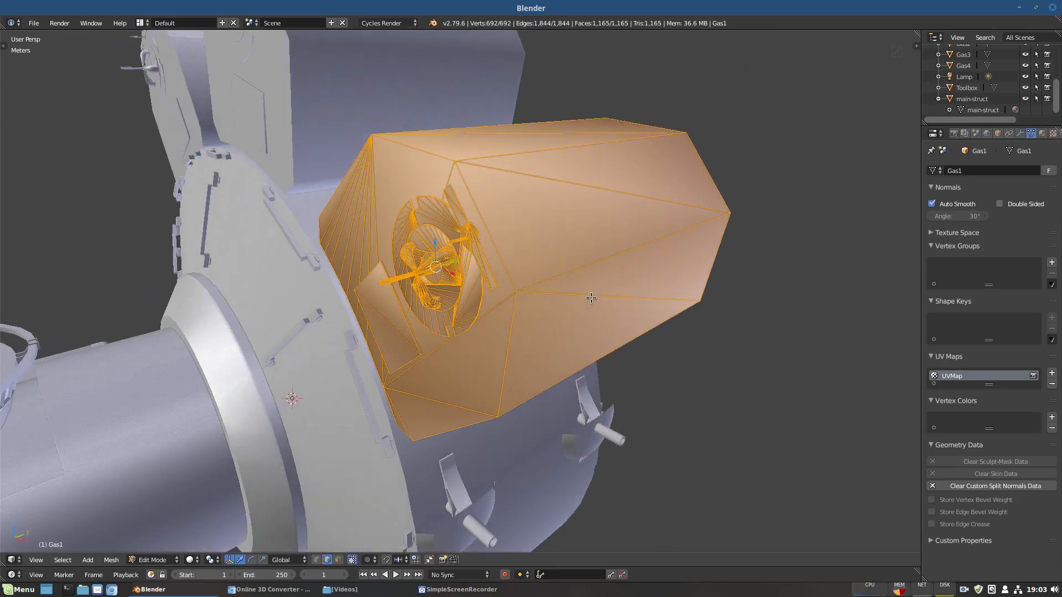
click(963, 487)
middle_drag(486, 371, 456, 356)
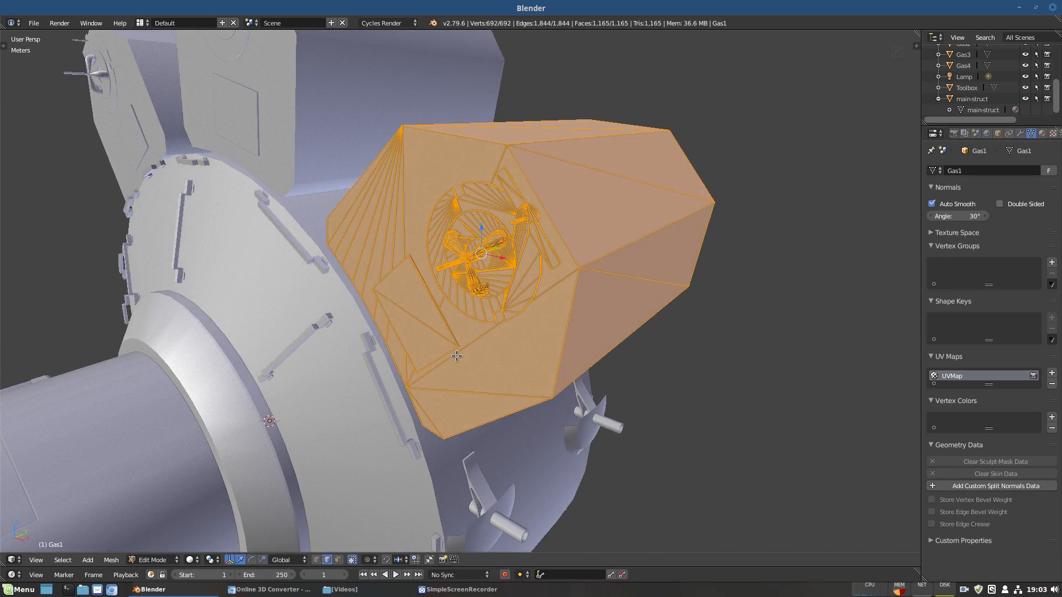
Run Tris to Quads on the whole Gas1 mesh
key(space)
text(Tris to Quad)
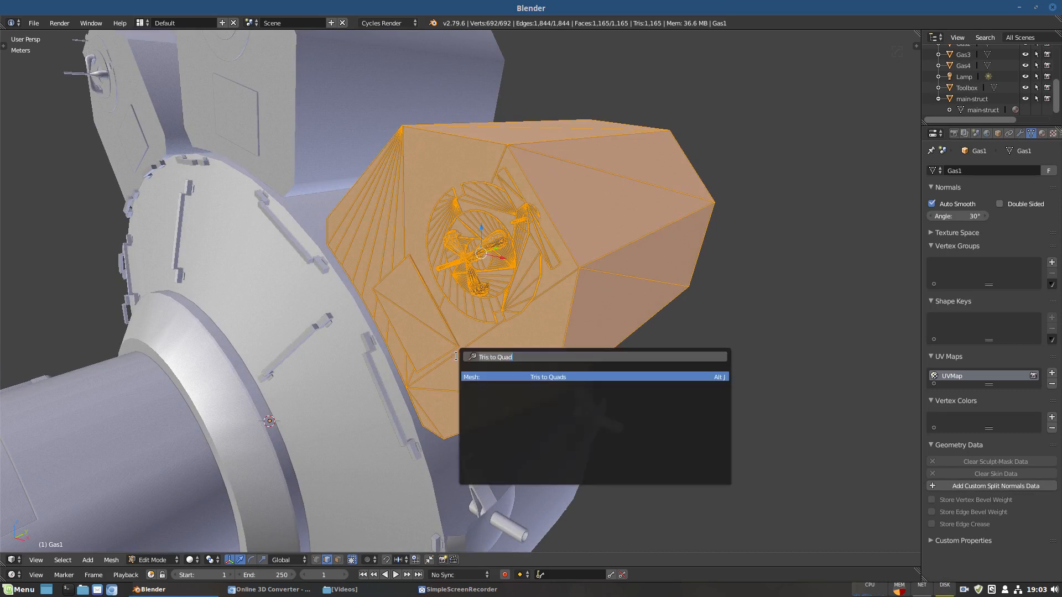
key(Return)
Run Limited Dissolve on the whole Gas1 mesh to merge the flat triangle fans
middle_drag(491, 249, 504, 255)
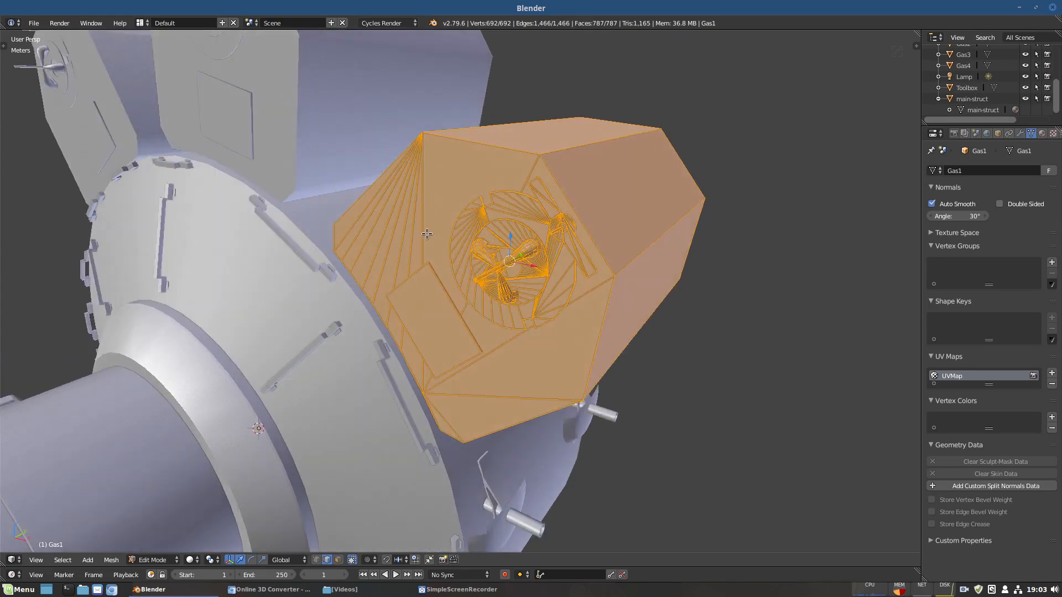
middle_drag(427, 234, 423, 225)
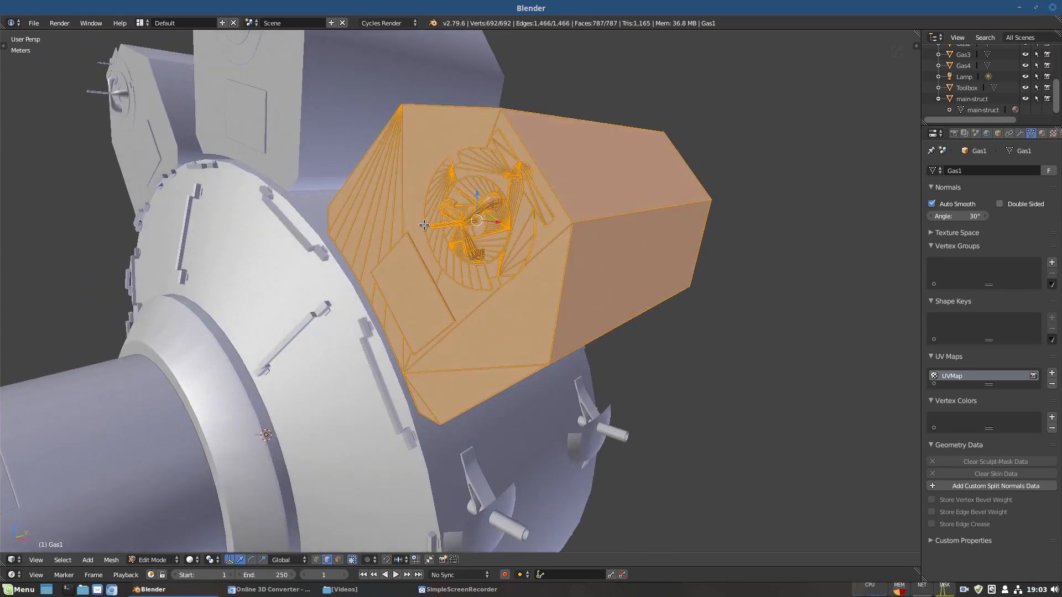
key(x)
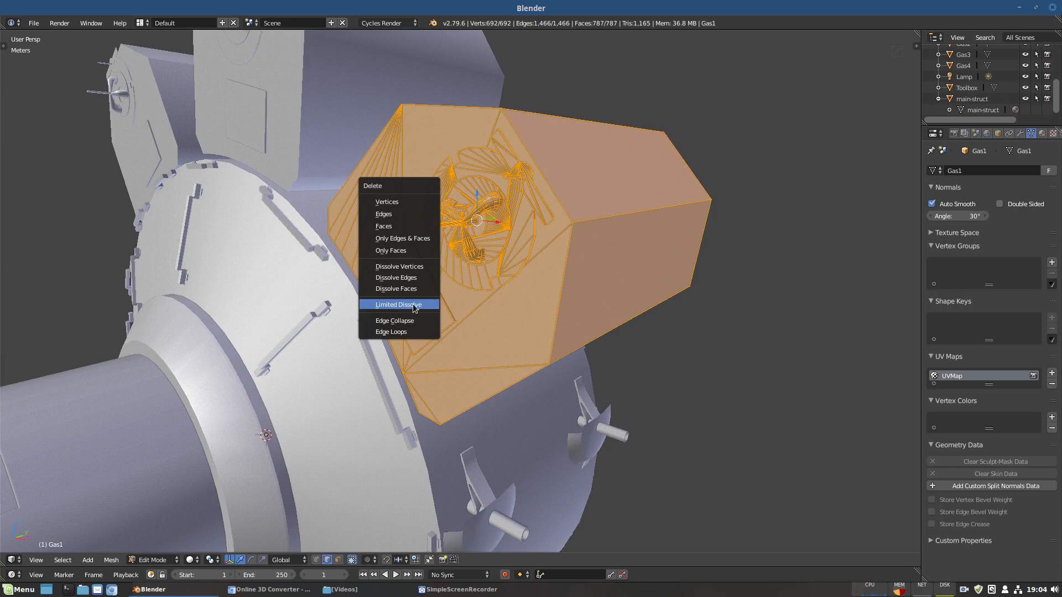
click(413, 304)
middle_drag(472, 282, 434, 278)
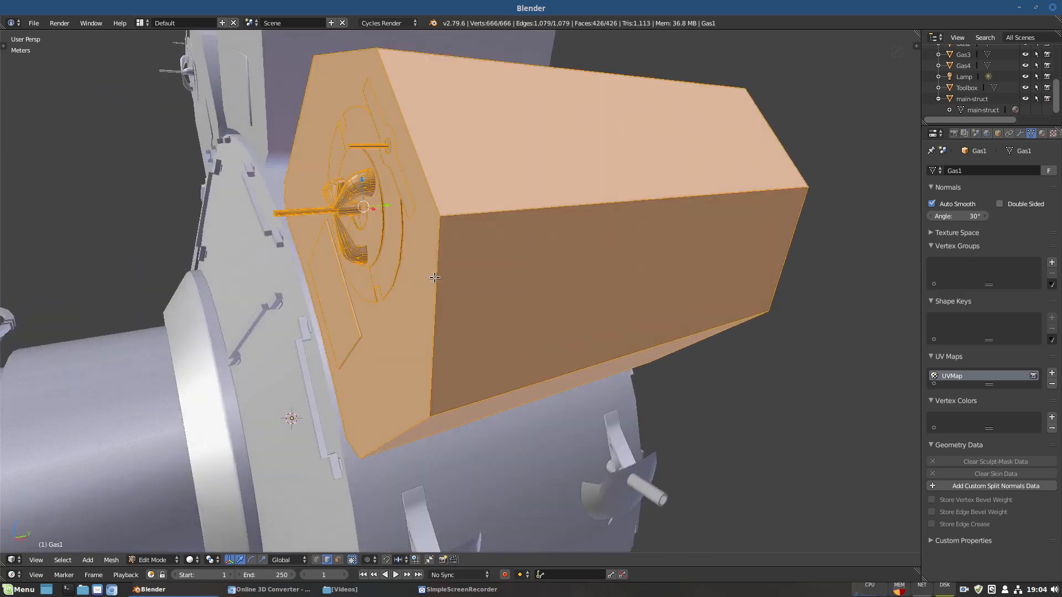
Switch to face selection and extrude the long bar-shaped face on Gas1's front about 22 cm along its normal
key(ctrl+Tab)
click(409, 369)
right_click(406, 193)
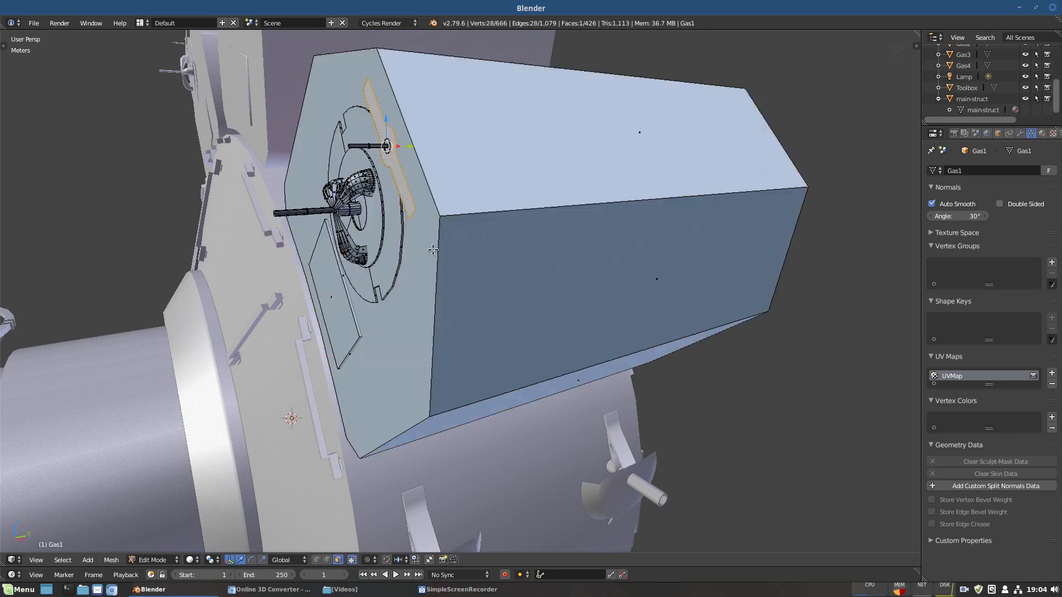
key(KP_Decimal)
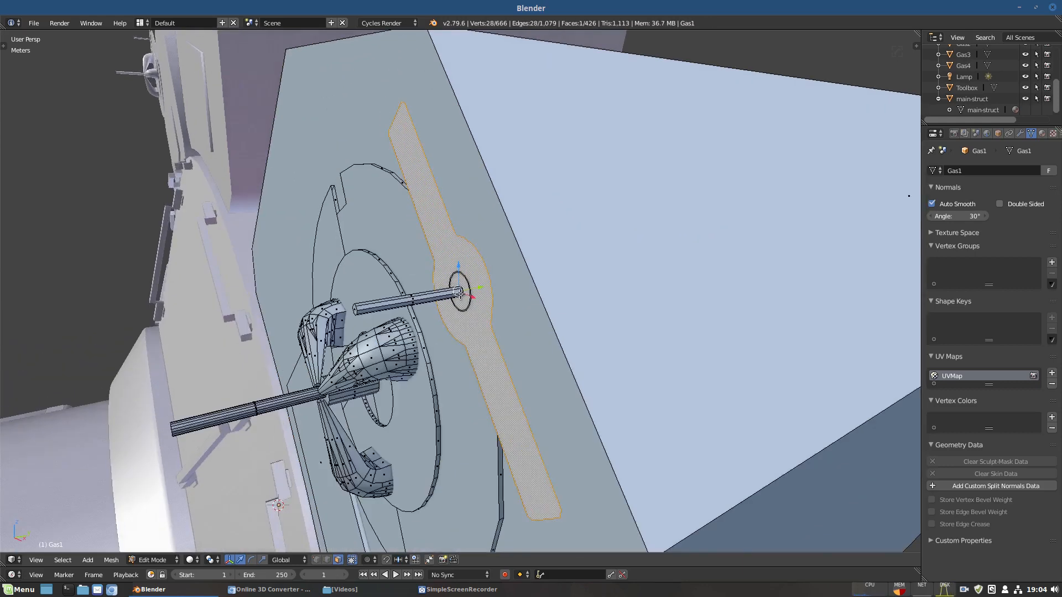
key(e)
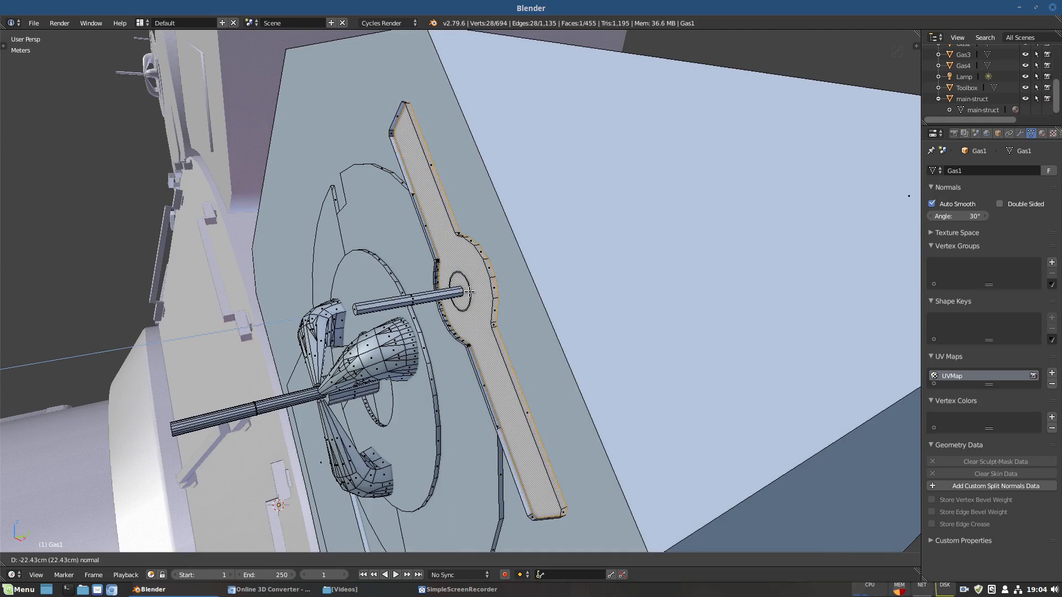
click(469, 291)
Select all faces linked to the extruded bar, flip their normals and return to Object Mode
key(l)
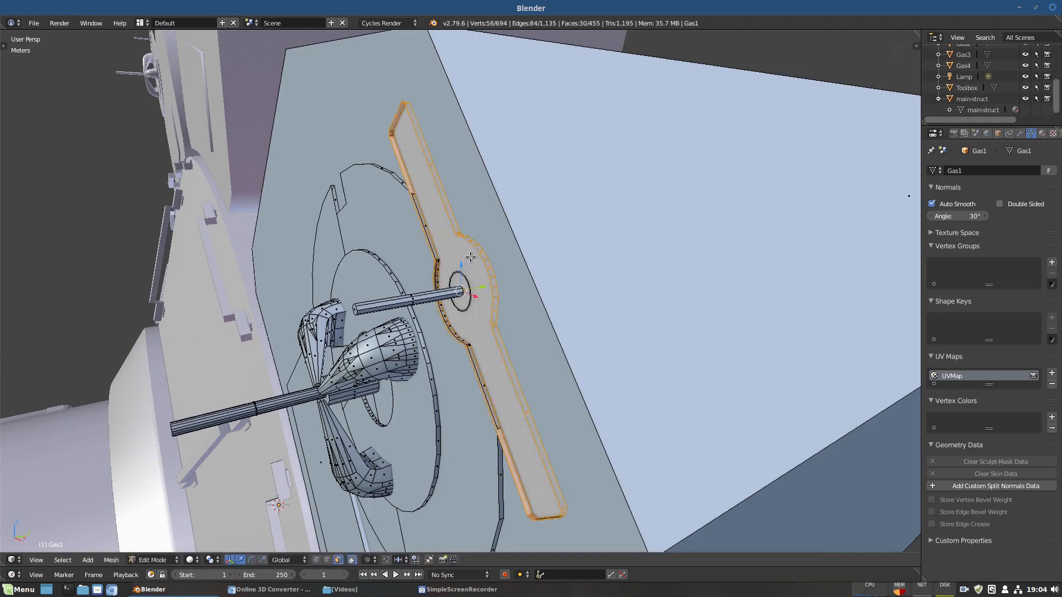
key(w)
click(470, 258)
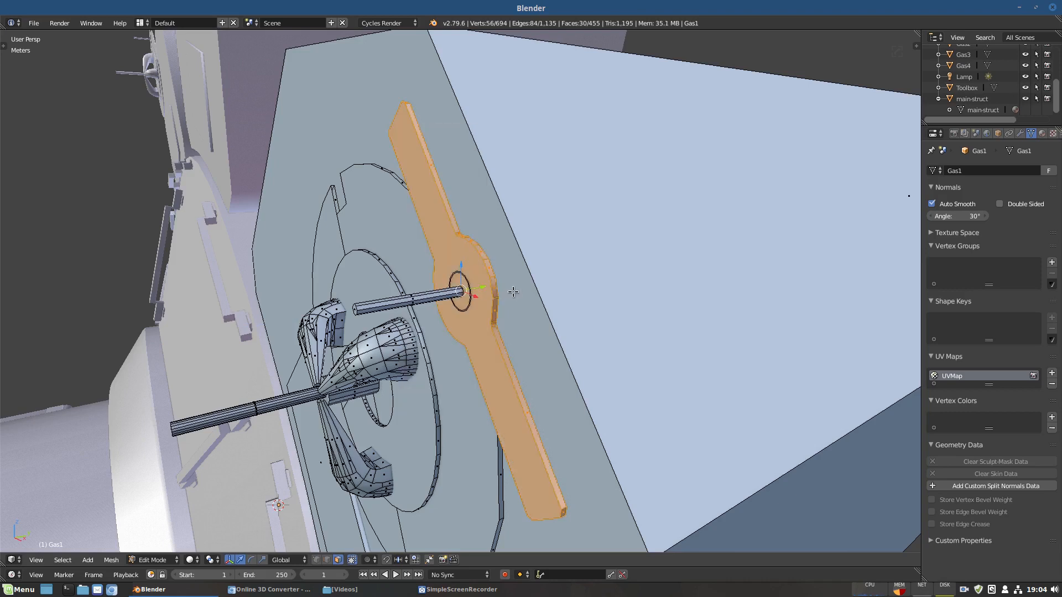
key(Tab)
Examine the cleaned Gas1 tank beside the other tanks and the whole module, up close and from farther away
mouse_move(509, 296)
middle_down()
mouse_move(624, 391)
mouse_move(536, 397)
mouse_move(506, 370)
mouse_move(426, 393)
mouse_move(419, 419)
mouse_move(656, 419)
mouse_move(586, 443)
middle_up()
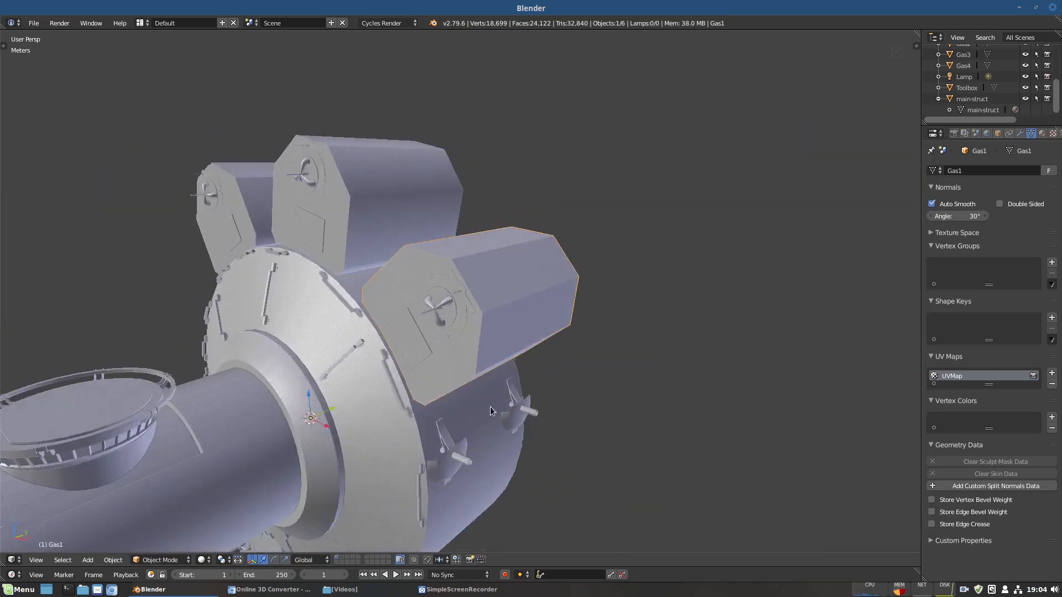
scroll(468, 365, up, 2)
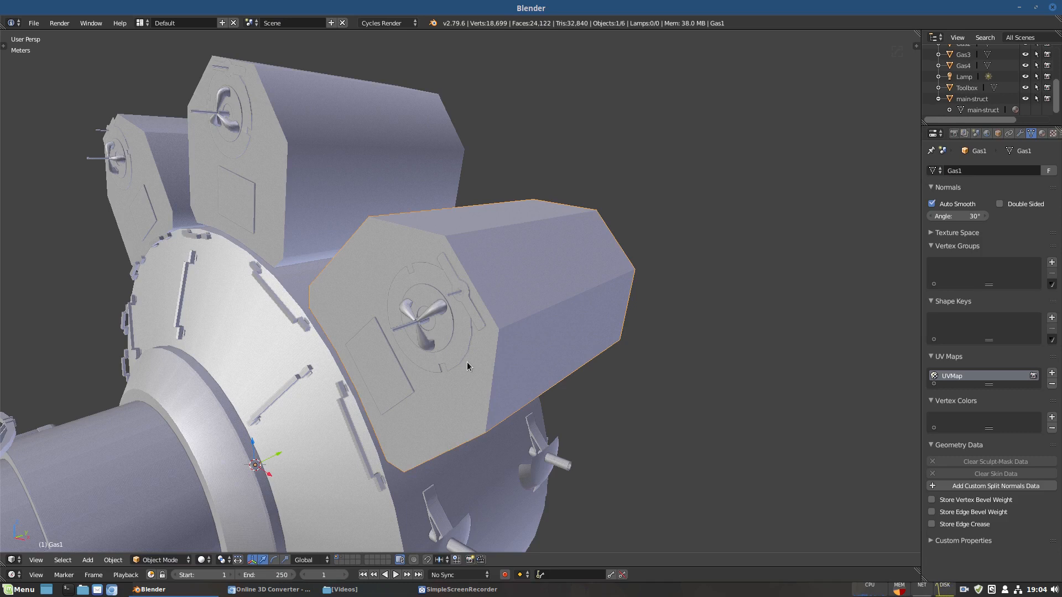
scroll(467, 366, down, 6)
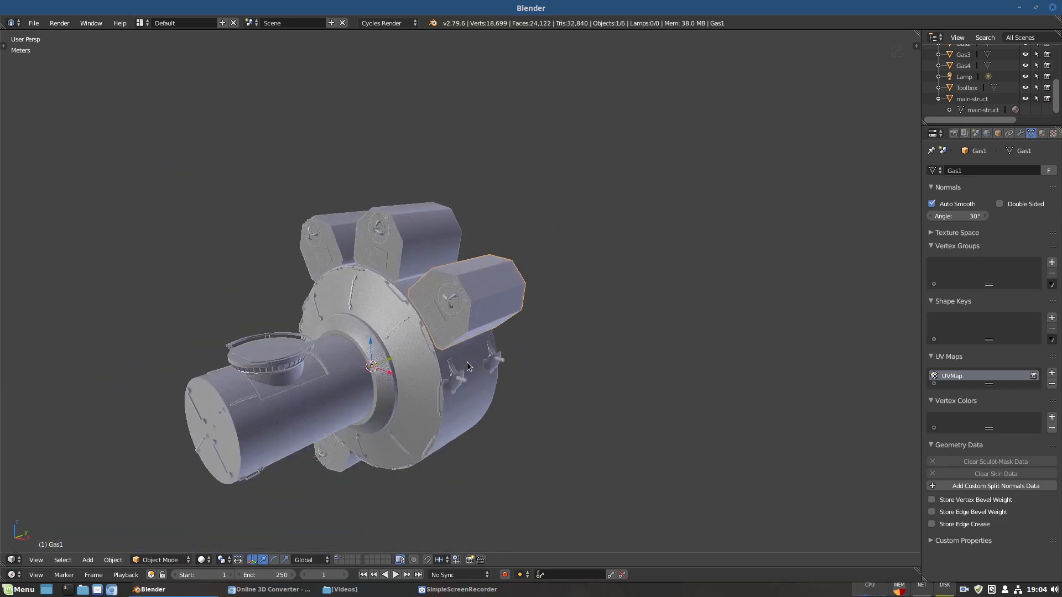
middle_drag(360, 385, 421, 415)
mouse_move(327, 417)
middle_down()
mouse_move(390, 366)
mouse_move(400, 363)
mouse_move(390, 410)
mouse_move(451, 361)
middle_up()
scroll(496, 360, up, 5)
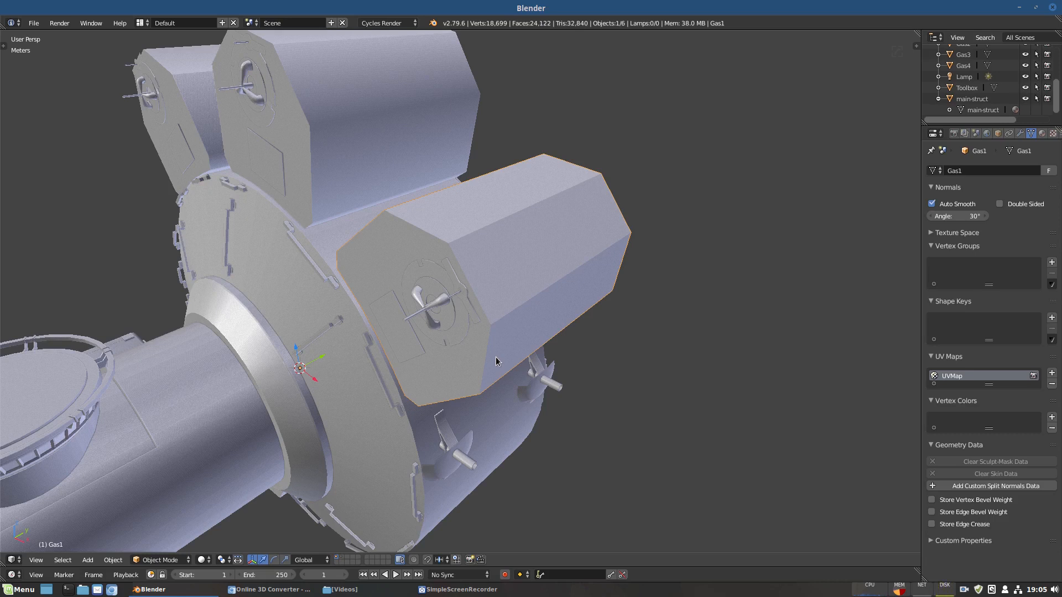
scroll(495, 357, down, 5)
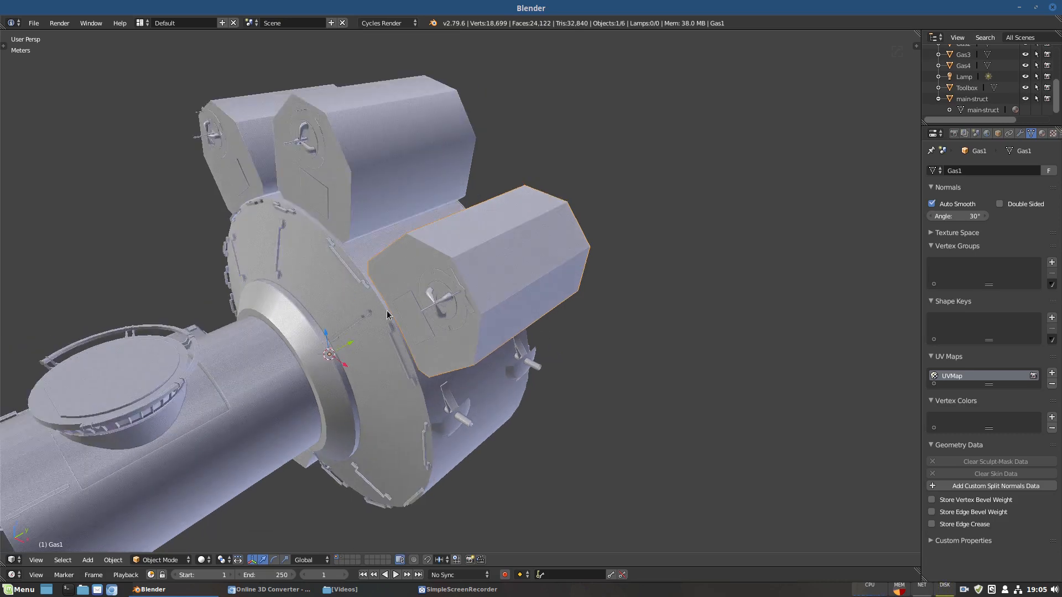
Start a new Blender file and import the Wavefront model cupola_open.obj from the ISS/OBJs folder
key(ctrl+n)
click(416, 306)
click(37, 23)
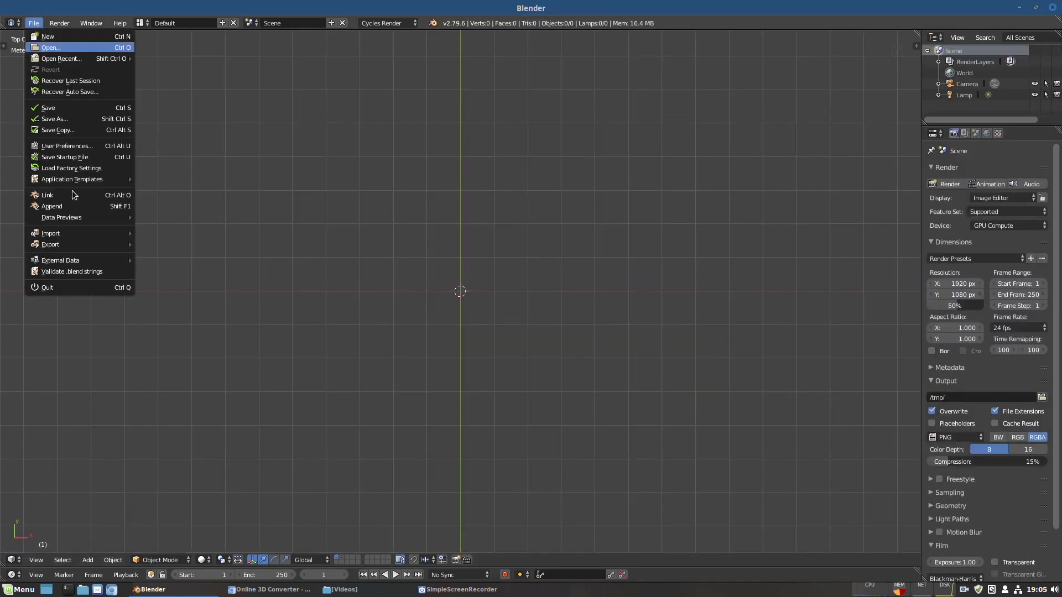
mouse_move(86, 239)
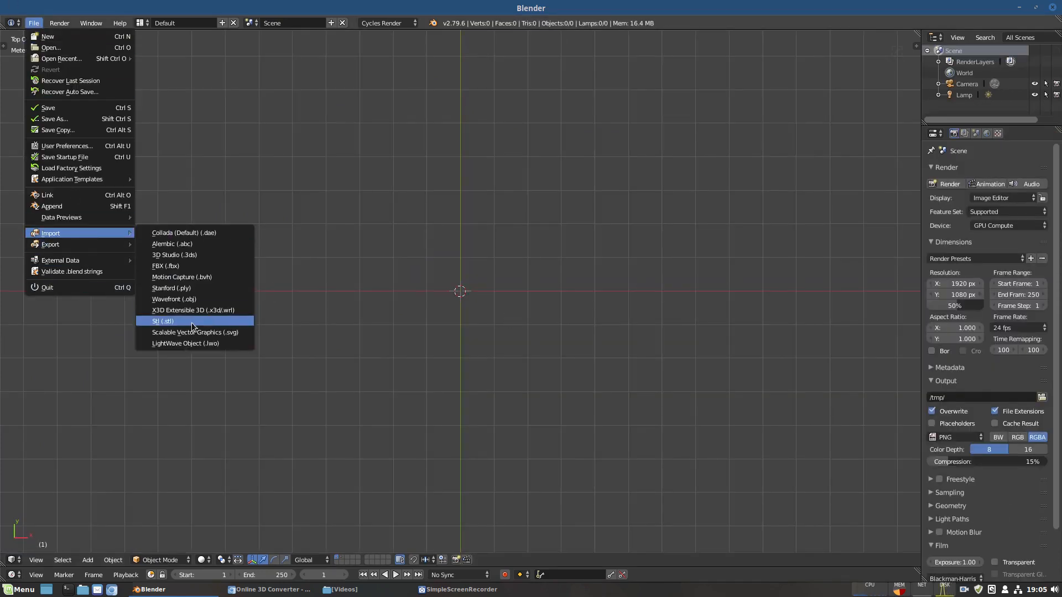
click(194, 299)
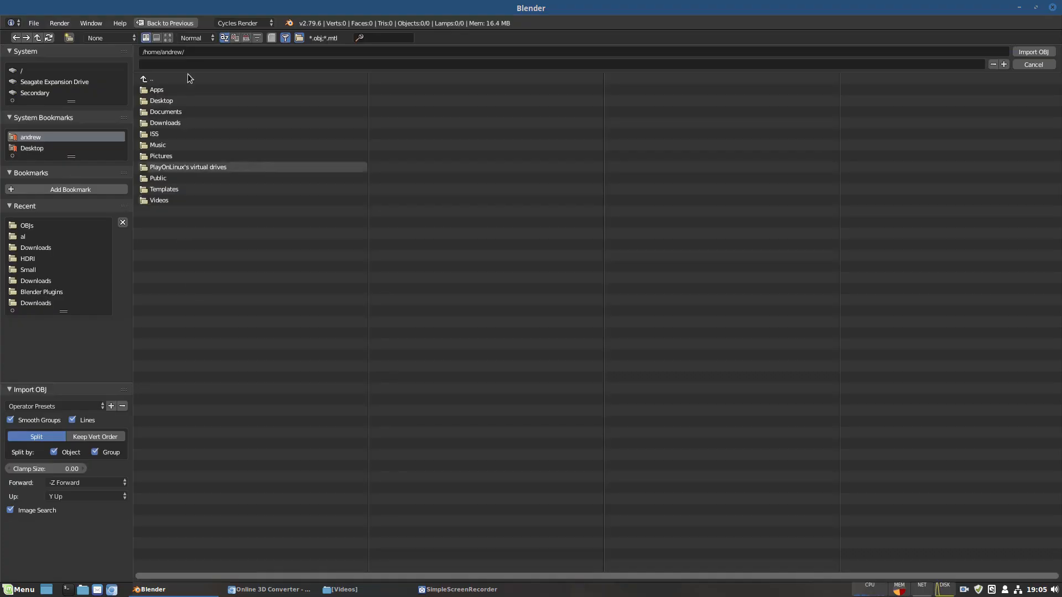
click(154, 134)
click(159, 103)
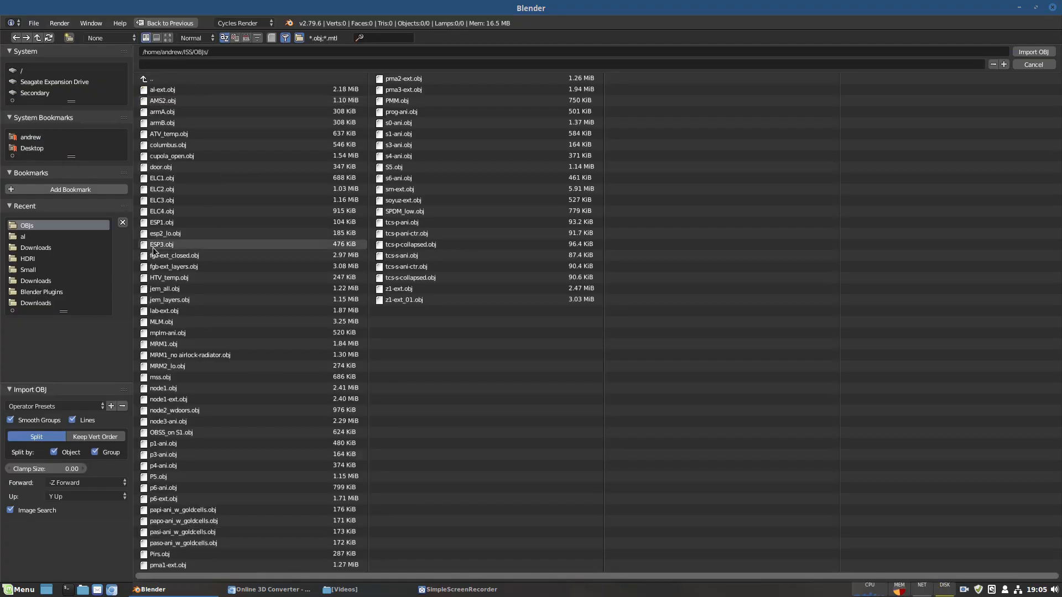
click(171, 155)
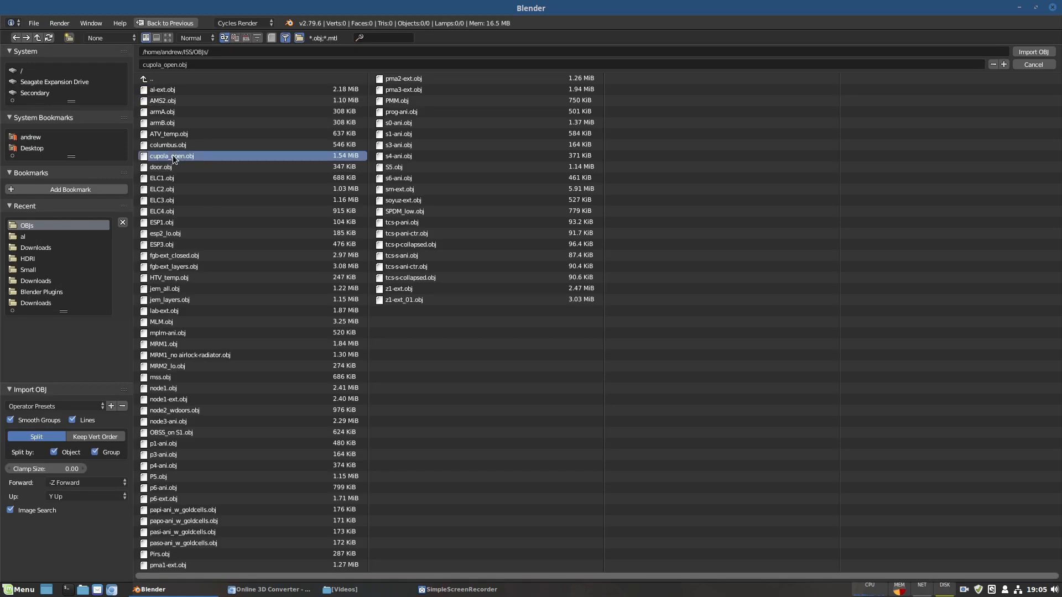
click(1032, 51)
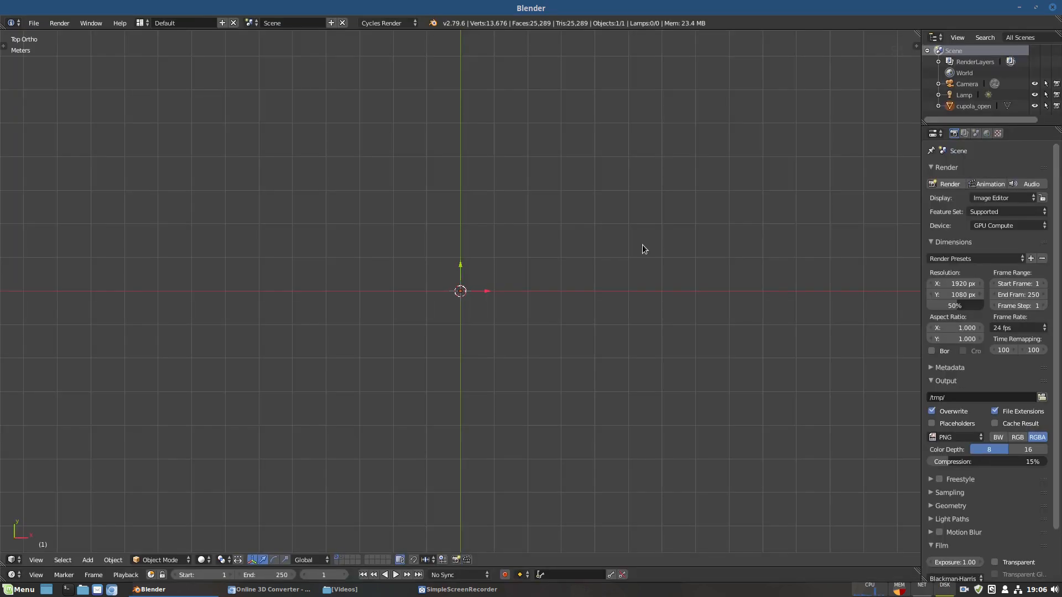
Examine the imported cupola's windows, open shutters, handrails and hinge fittings from several angles
key(Home)
middle_drag(642, 244, 499, 278)
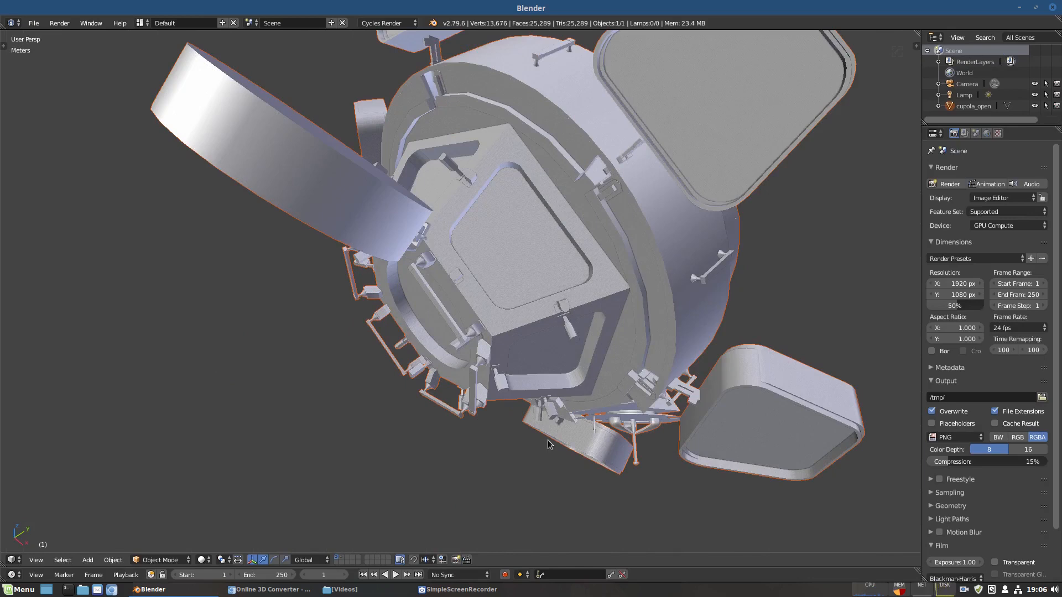
key(a)
middle_drag(670, 388, 672, 340)
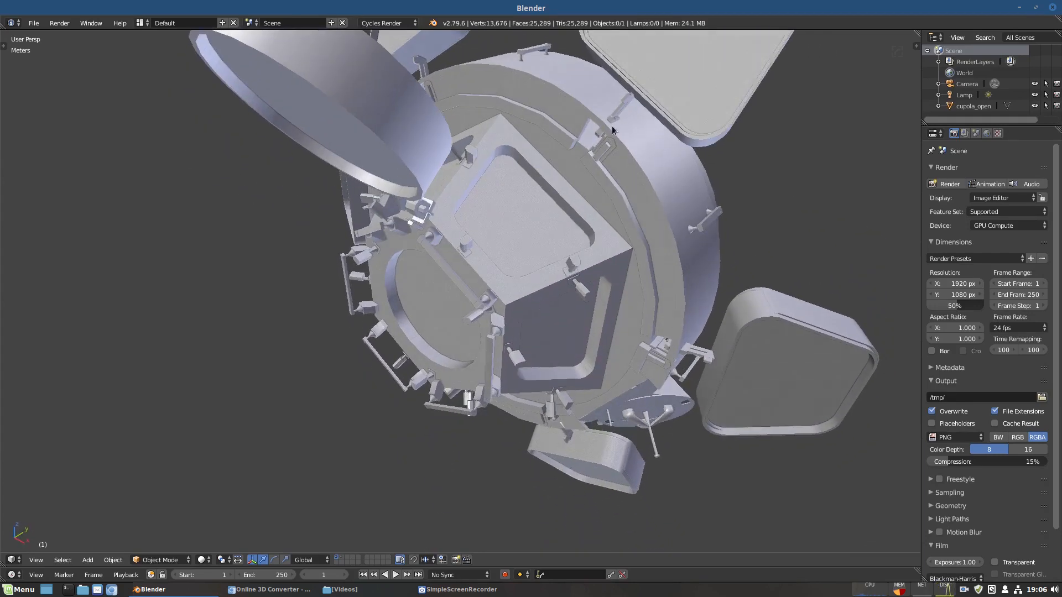
scroll(619, 121, up, 3)
mouse_move(619, 122)
middle_down()
mouse_move(621, 230)
mouse_move(515, 268)
mouse_move(581, 177)
mouse_move(563, 287)
middle_up()
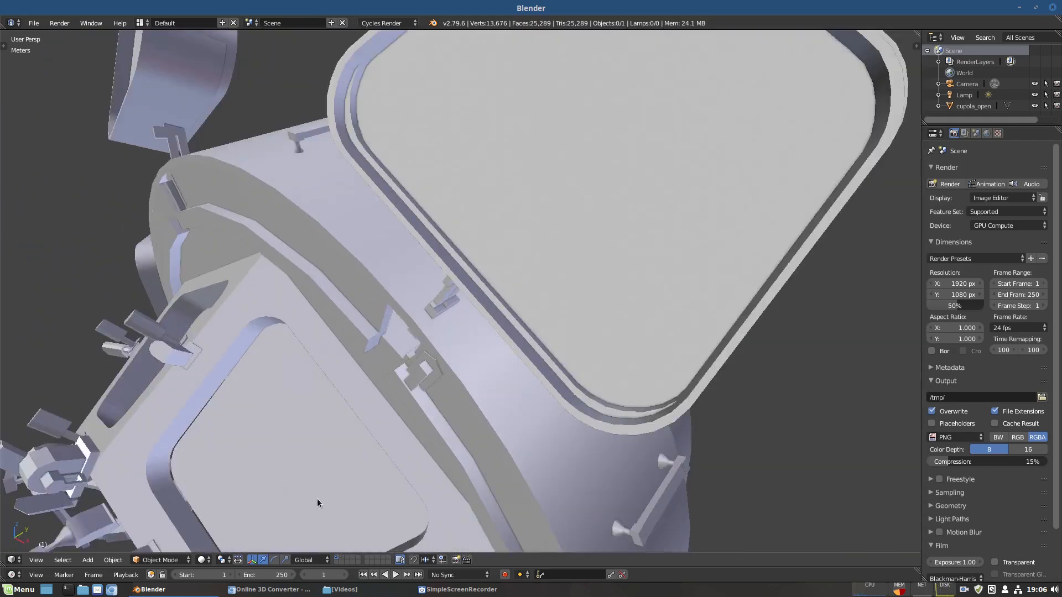
scroll(227, 415, down, 1)
mouse_move(303, 444)
middle_down()
mouse_move(269, 406)
mouse_move(170, 402)
mouse_move(298, 386)
middle_up()
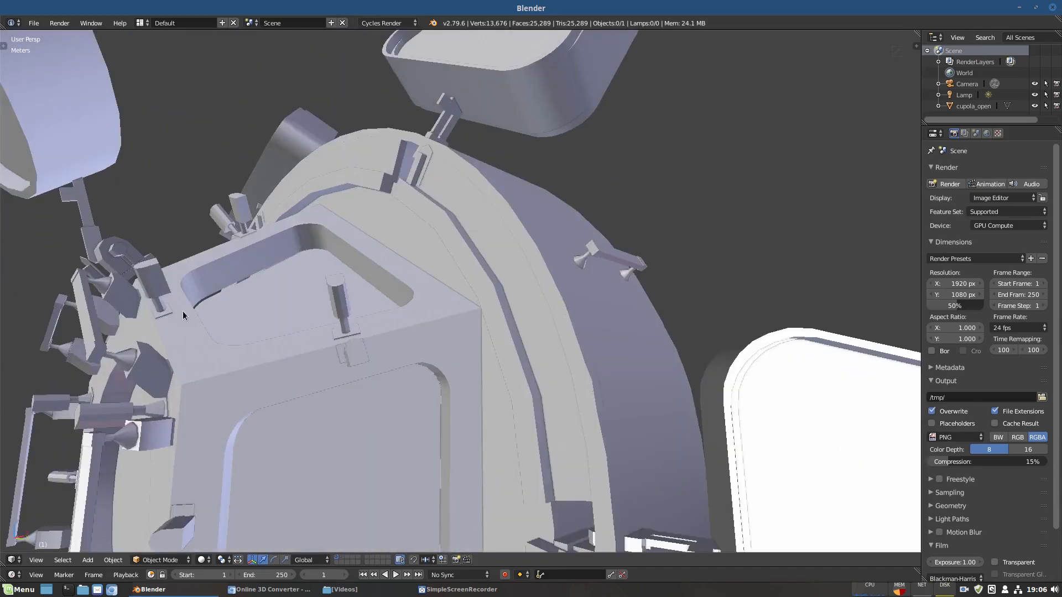
middle_drag(255, 345, 287, 408)
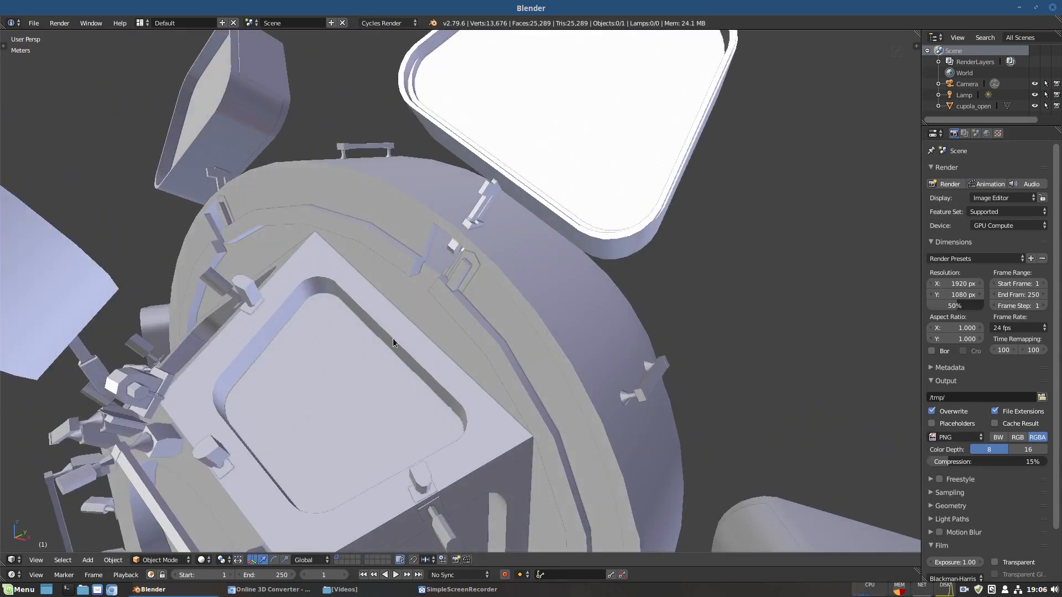
mouse_move(453, 247)
middle_down()
mouse_move(496, 228)
mouse_move(535, 184)
mouse_move(567, 214)
mouse_move(462, 322)
mouse_move(480, 309)
mouse_move(424, 314)
mouse_move(350, 190)
mouse_move(352, 167)
mouse_move(380, 190)
mouse_move(424, 195)
middle_up()
Select the cupola_open object and enter Edit Mode with all of its geometry deselected
right_click(343, 184)
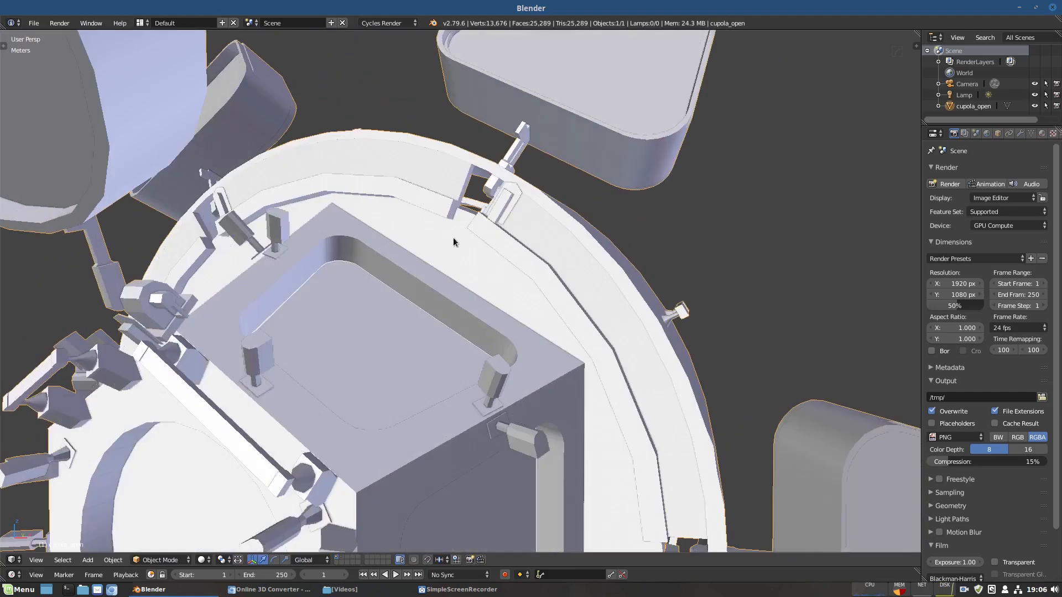
middle_drag(544, 233, 509, 288)
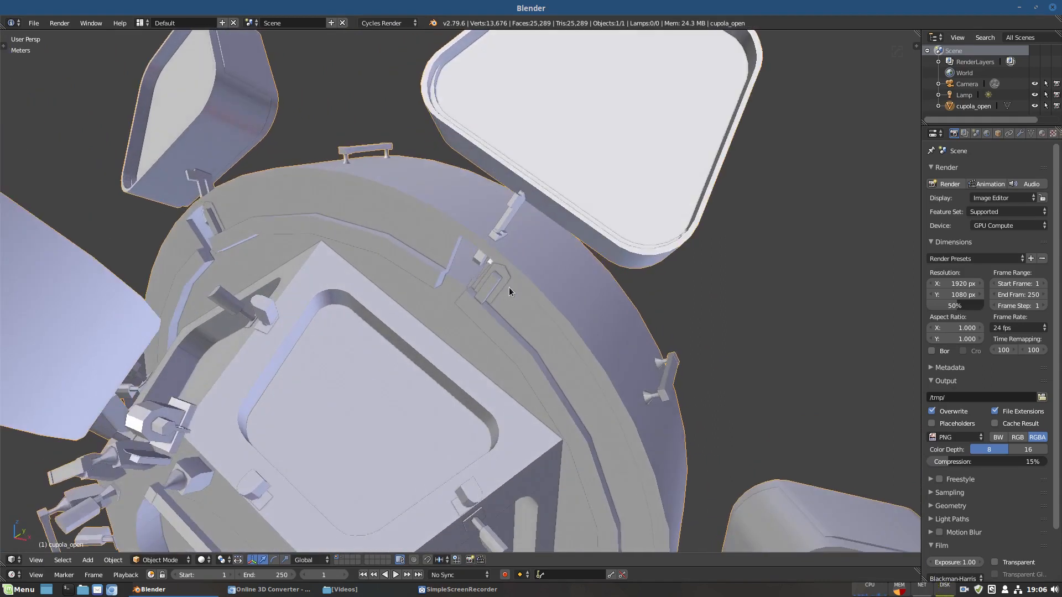
scroll(508, 287, down, 3)
middle_drag(474, 301, 373, 259)
scroll(373, 259, up, 5)
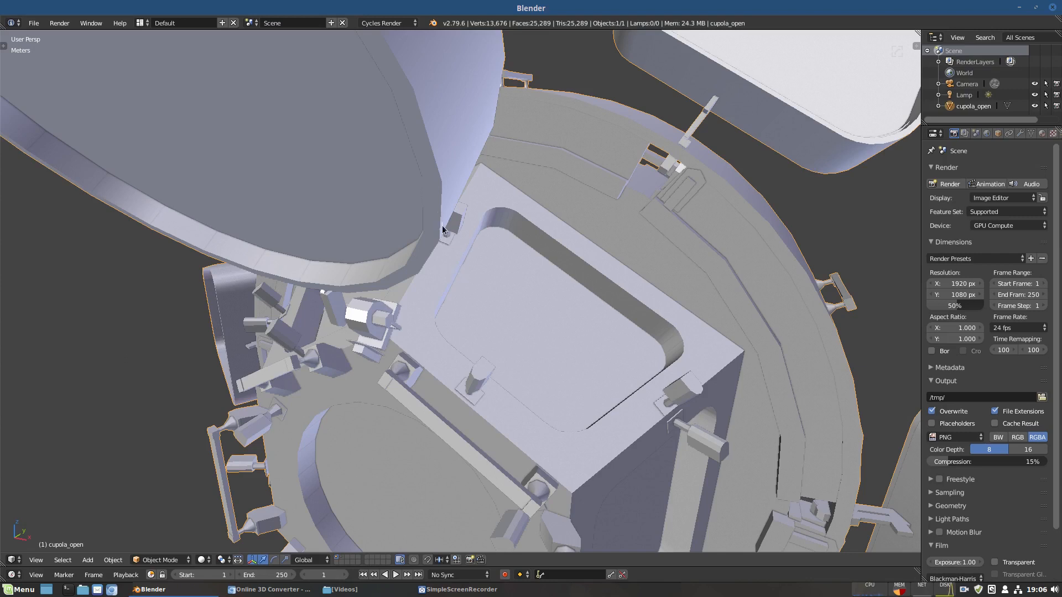
scroll(442, 225, down, 4)
key(Tab)
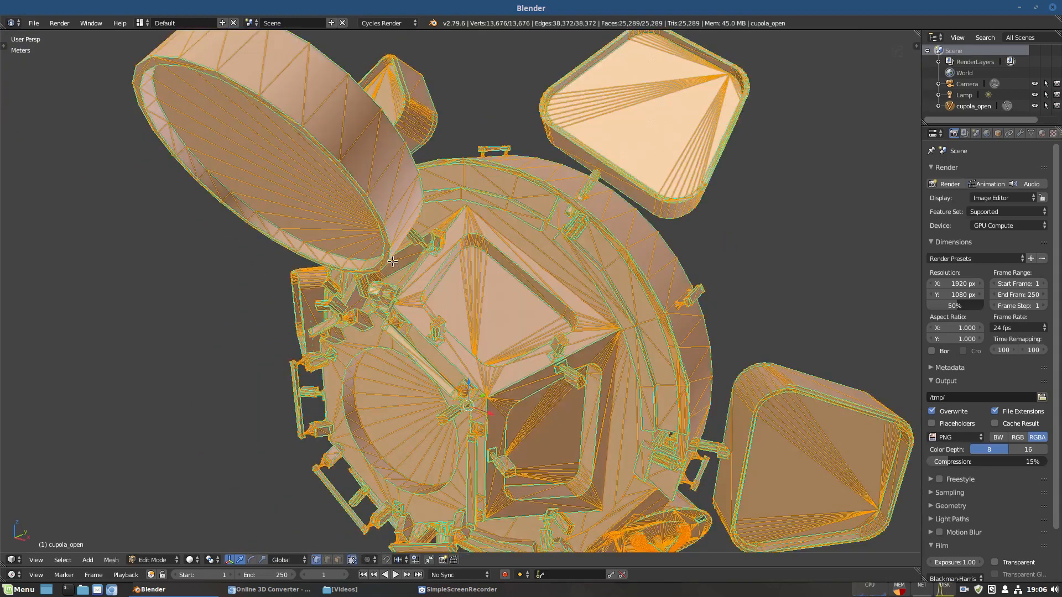
scroll(387, 199, up, 2)
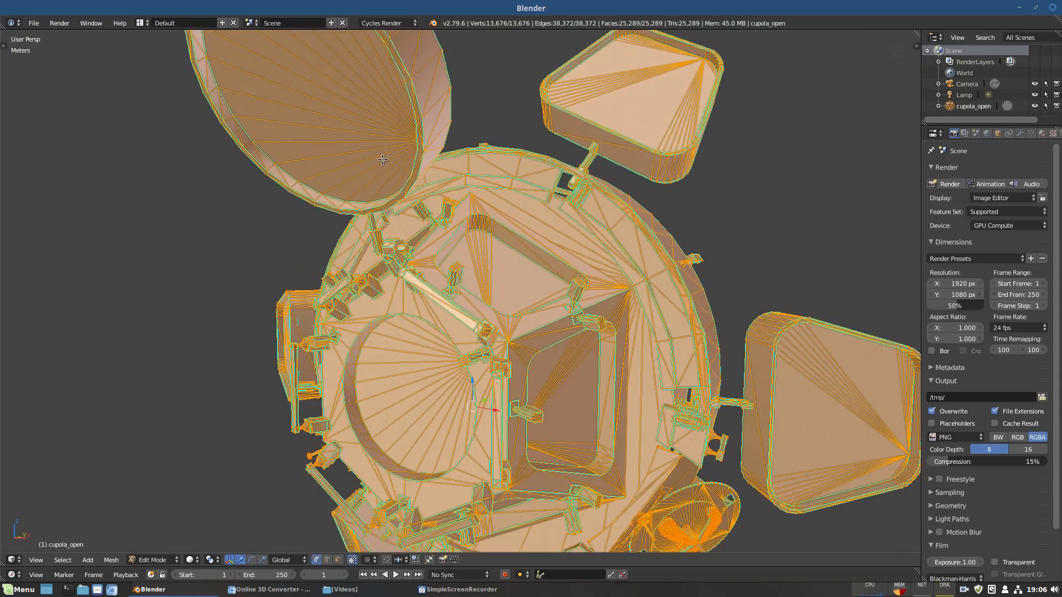
key(a)
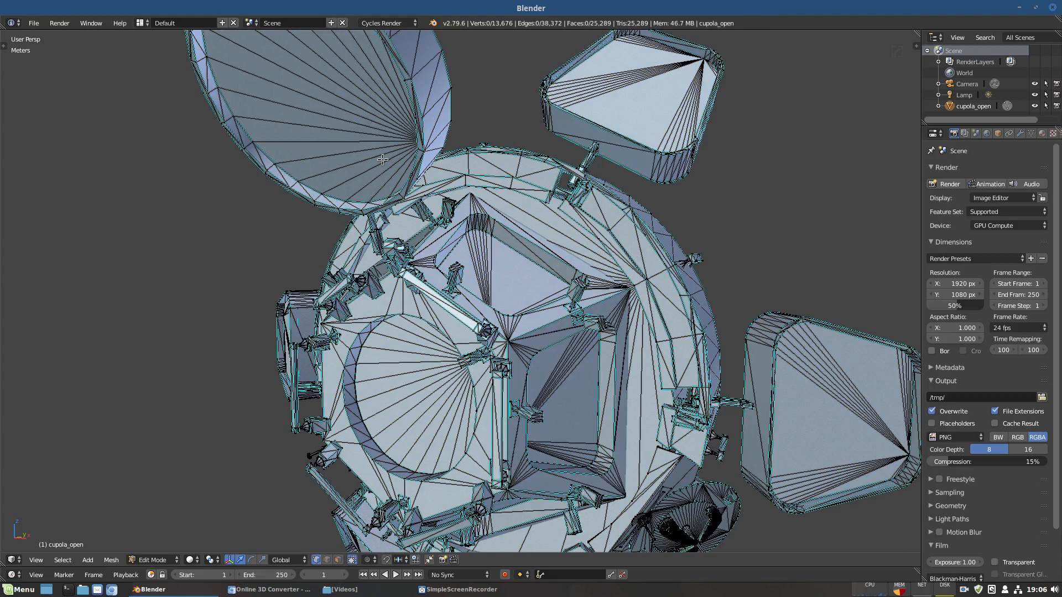
Select the round shutter with its linked arm and hinge pieces, and open the Separate options for them
key(l)
middle_drag(378, 213, 360, 205)
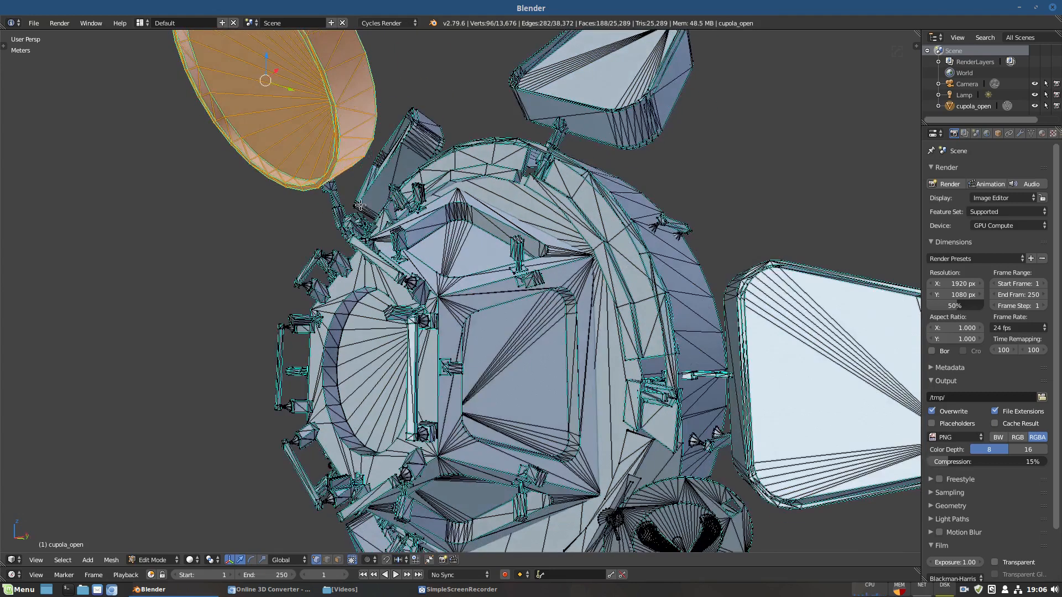
key(l)
key(l)
key(l)
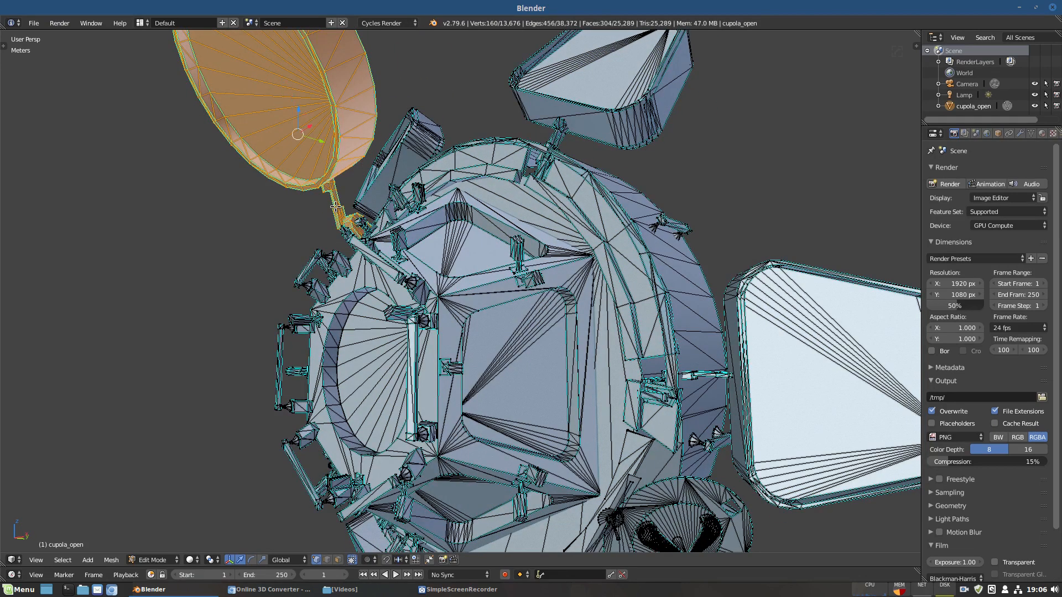
key(l)
middle_drag(361, 219, 385, 252)
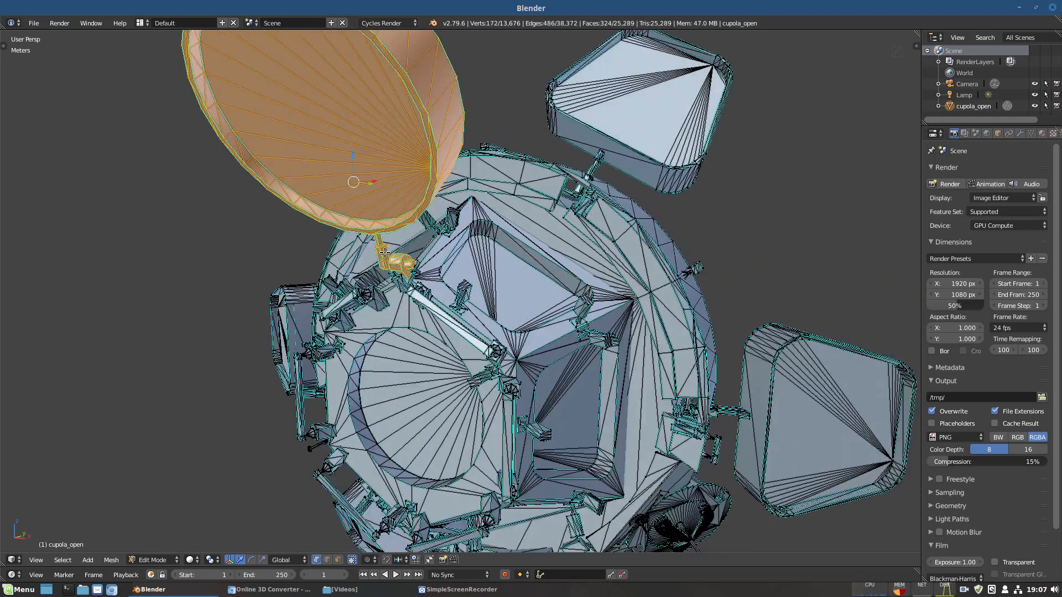
key(p)
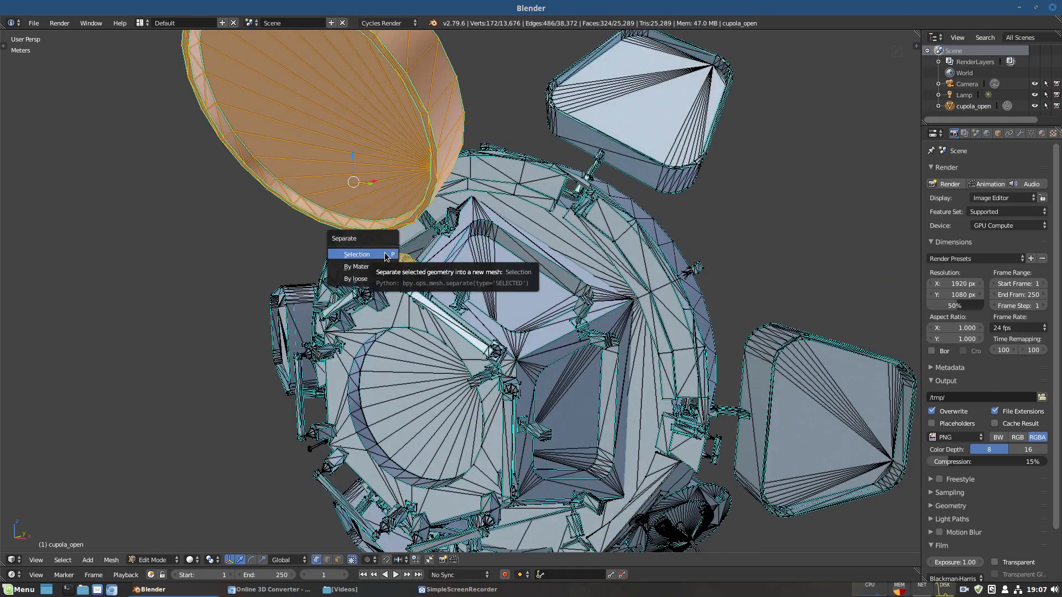
Deselect everything, switch to edge selection and select the edges outlining the end face of the round shutter's hinge pin
scroll(418, 297, up, 6)
middle_drag(418, 297, 402, 303)
scroll(282, 246, up, 3)
middle_drag(194, 241, 259, 248)
key(a)
key(ctrl+Tab)
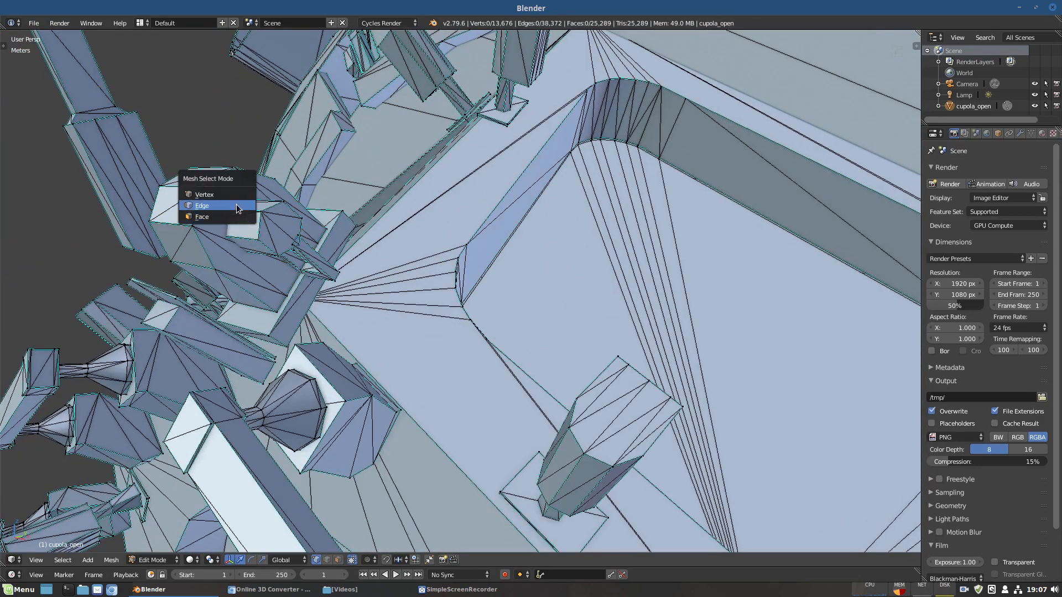
click(239, 209)
right_click(262, 219)
shift+right_click(276, 208)
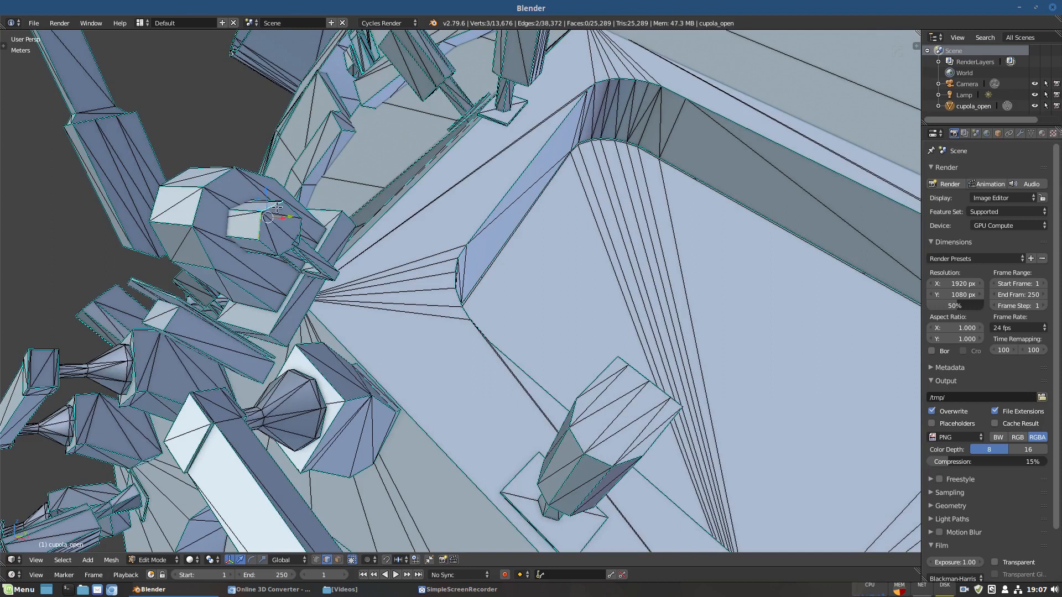
shift+right_click(293, 214)
shift+right_click(301, 235)
shift+right_click(266, 244)
Snap the 3D cursor to the centre of the selected hinge pin edges and return to Object Mode
scroll(244, 252, down, 3)
key(KP_Decimal)
scroll(256, 251, down, 3)
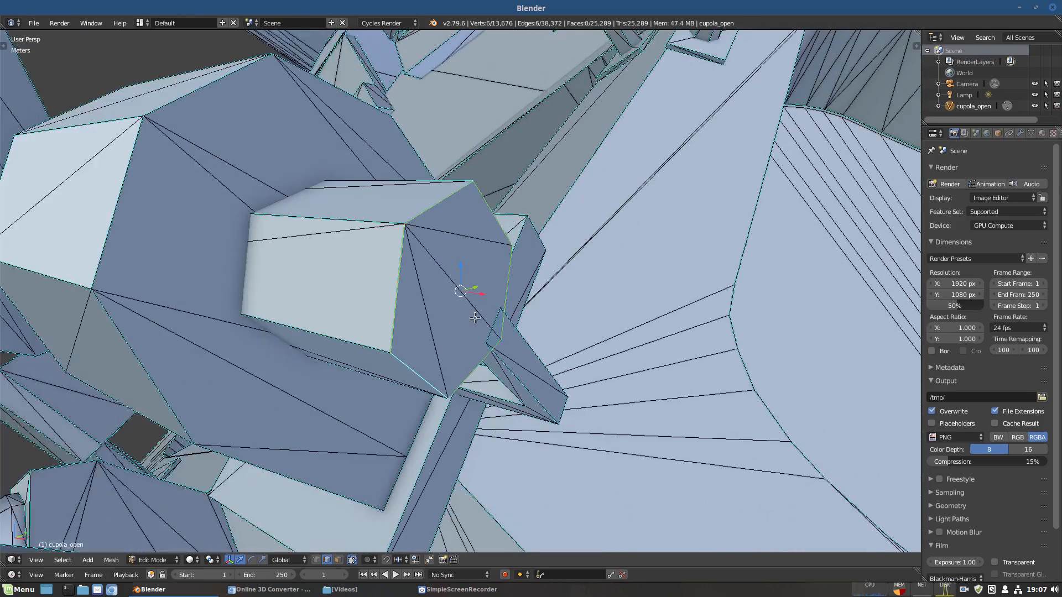
scroll(475, 318, up, 2)
key(shift+s)
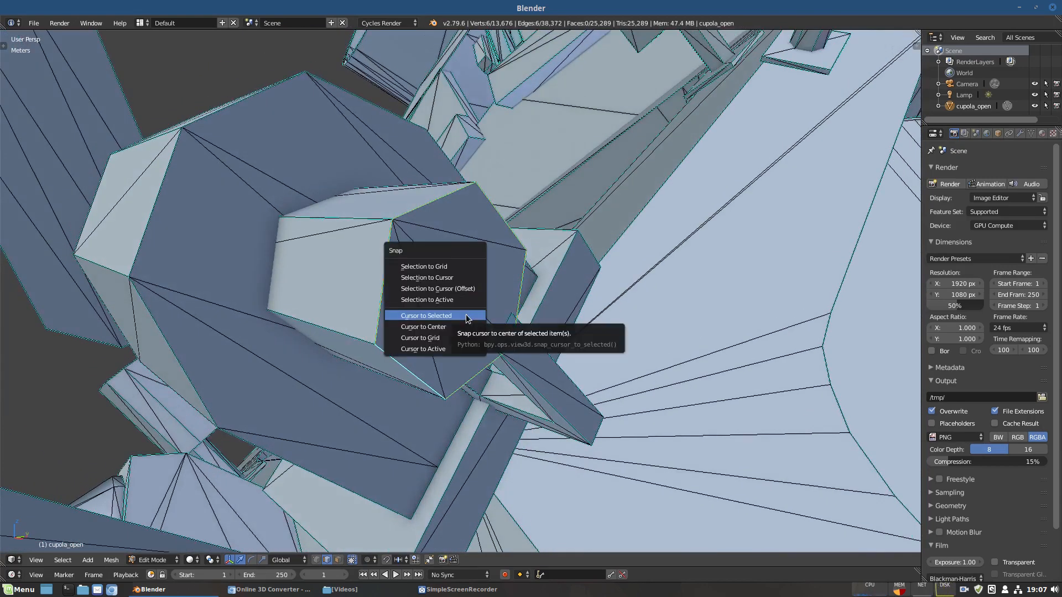
click(466, 316)
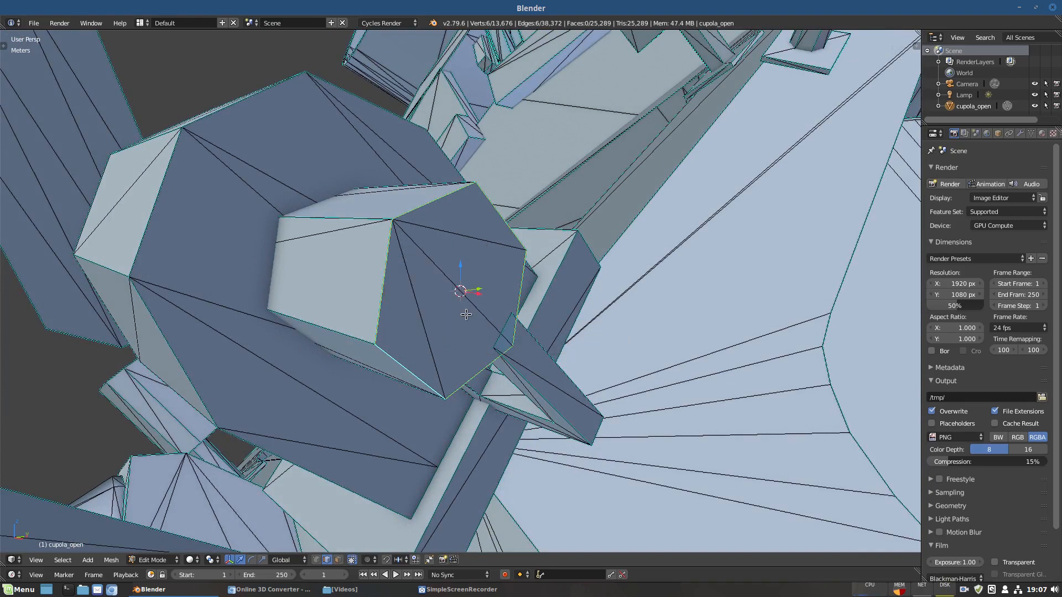
key(Tab)
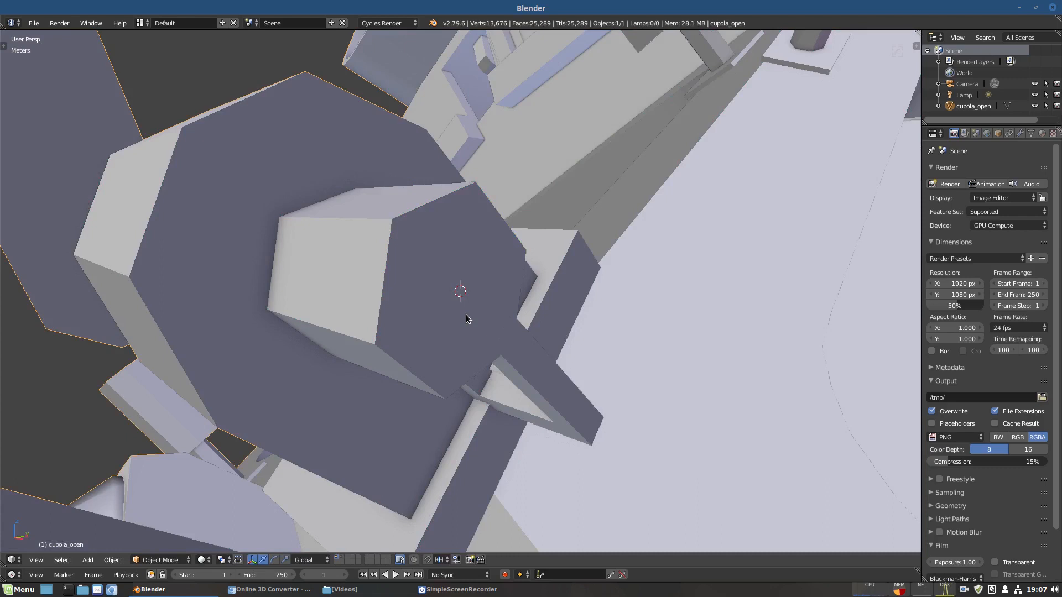
Try to set the cupola's origin to the 3D cursor
key(shift+ctrl+alt+c)
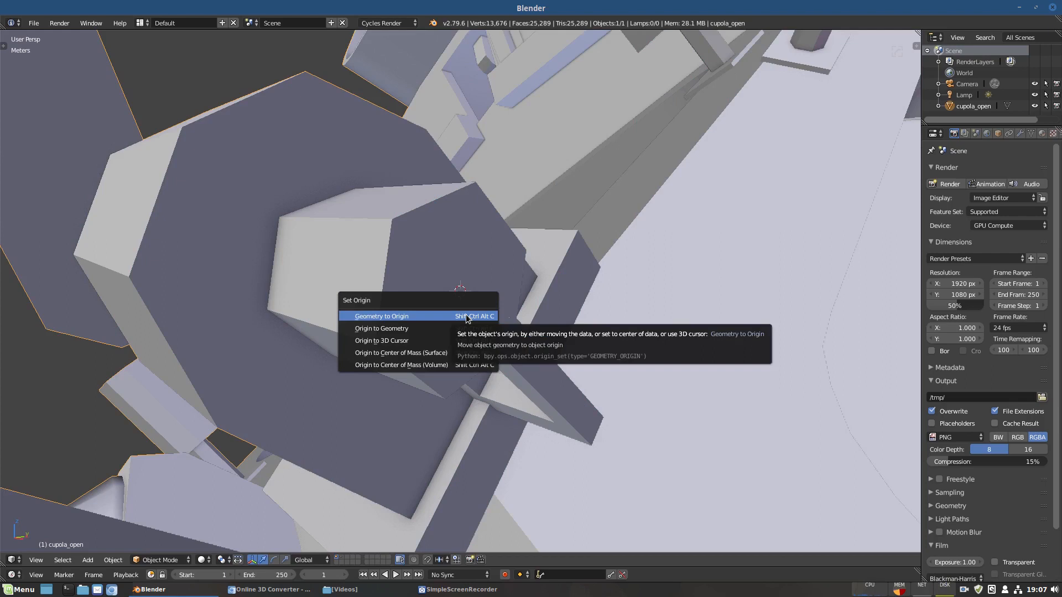
click(419, 341)
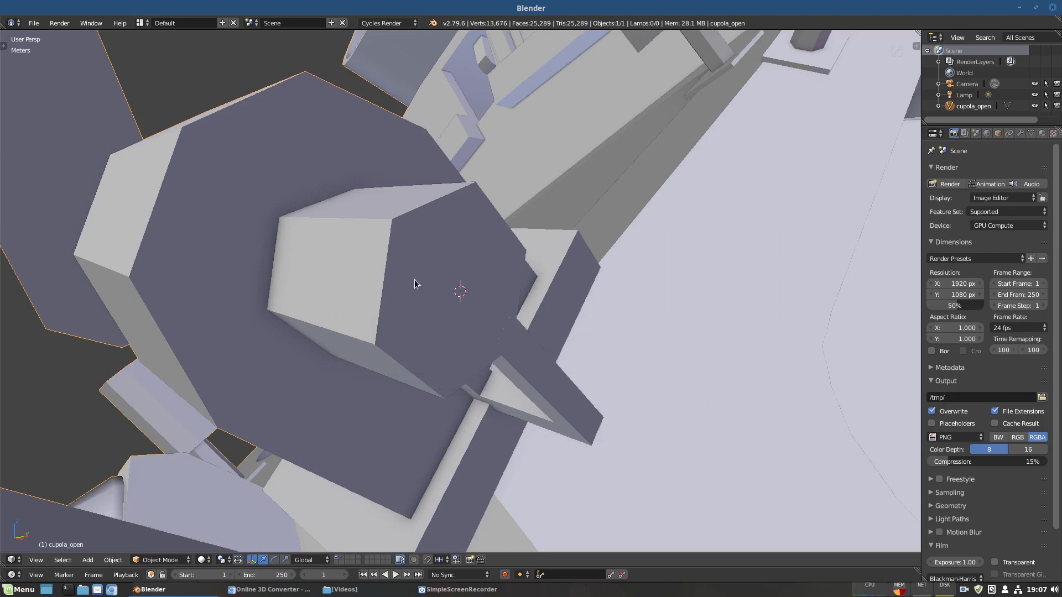
Examine the whole cupola and its open shutters from farther away and from different angles
scroll(414, 287, down, 5)
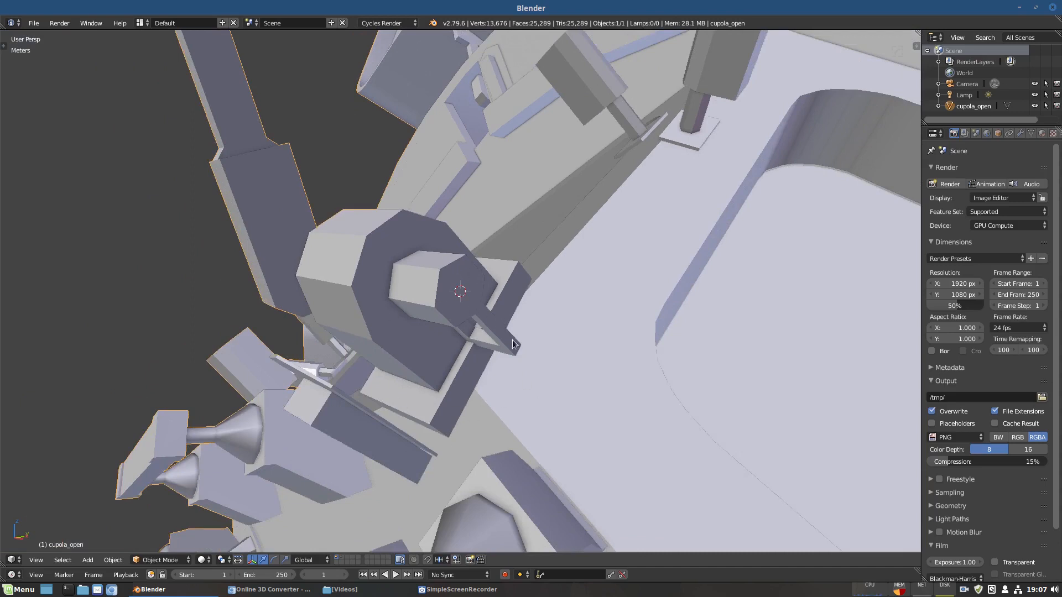
scroll(468, 388, down, 4)
middle_drag(390, 361, 492, 366)
scroll(433, 365, down, 11)
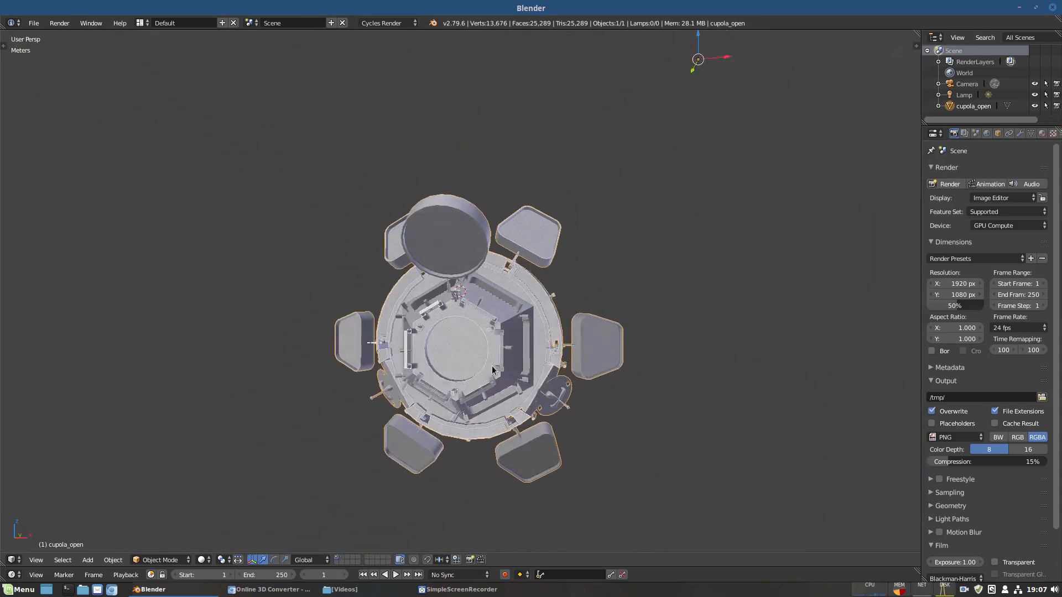
middle_drag(616, 400, 618, 355)
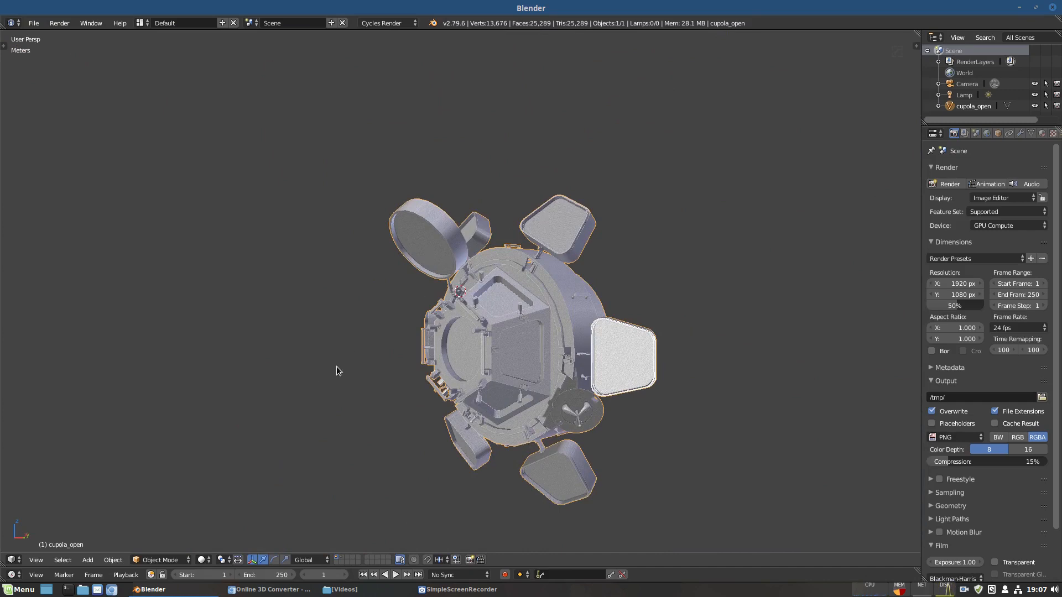
scroll(557, 349, up, 3)
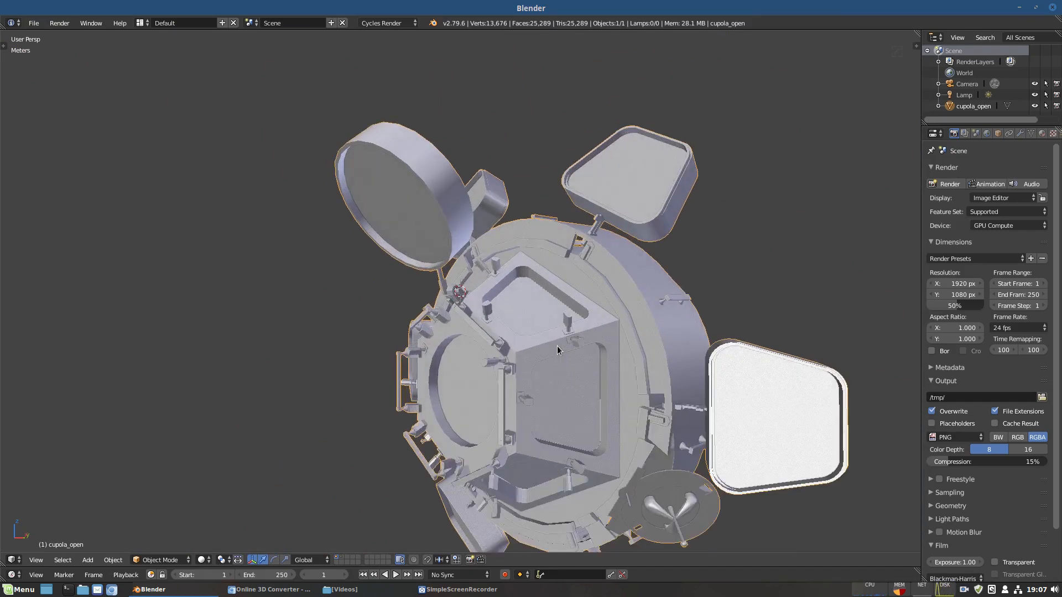
scroll(556, 346, down, 2)
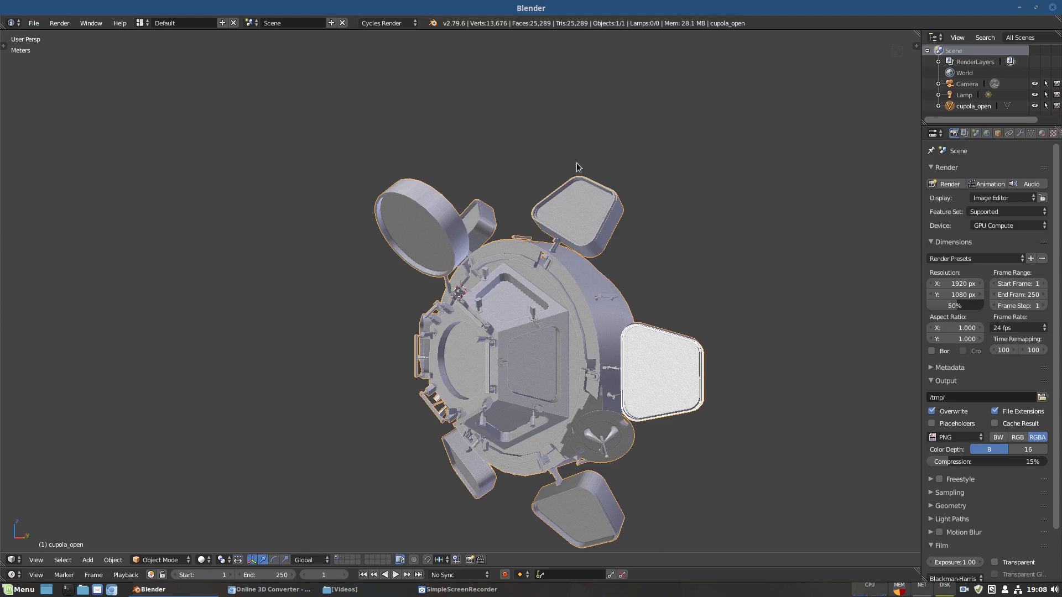
middle_drag(394, 392, 464, 419)
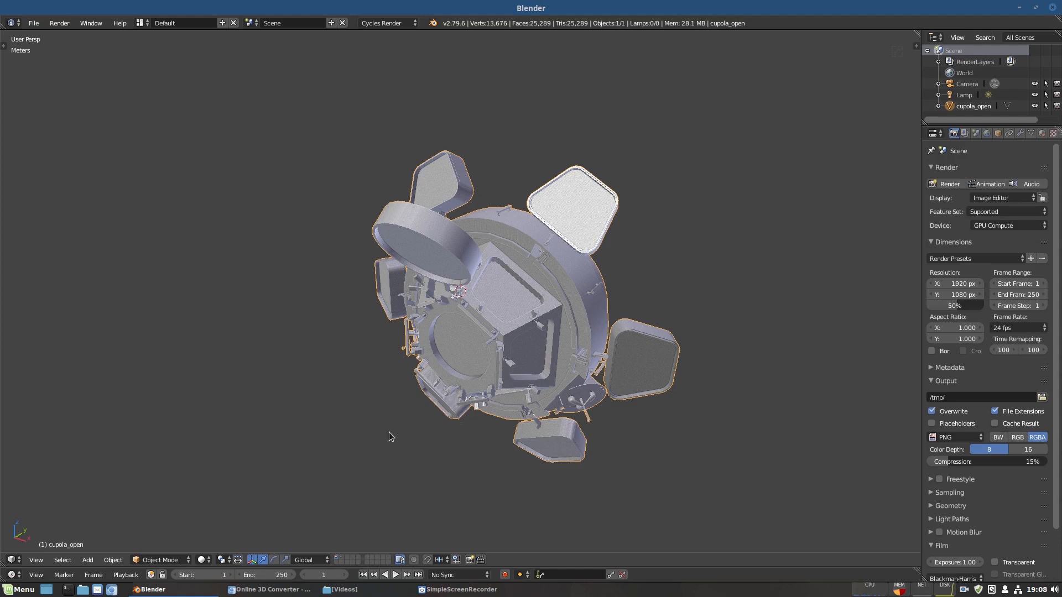
Switch to the file manager and open the ISS Complete 2011 image folder inside ISS/ISS models 2011/Images
click(82, 590)
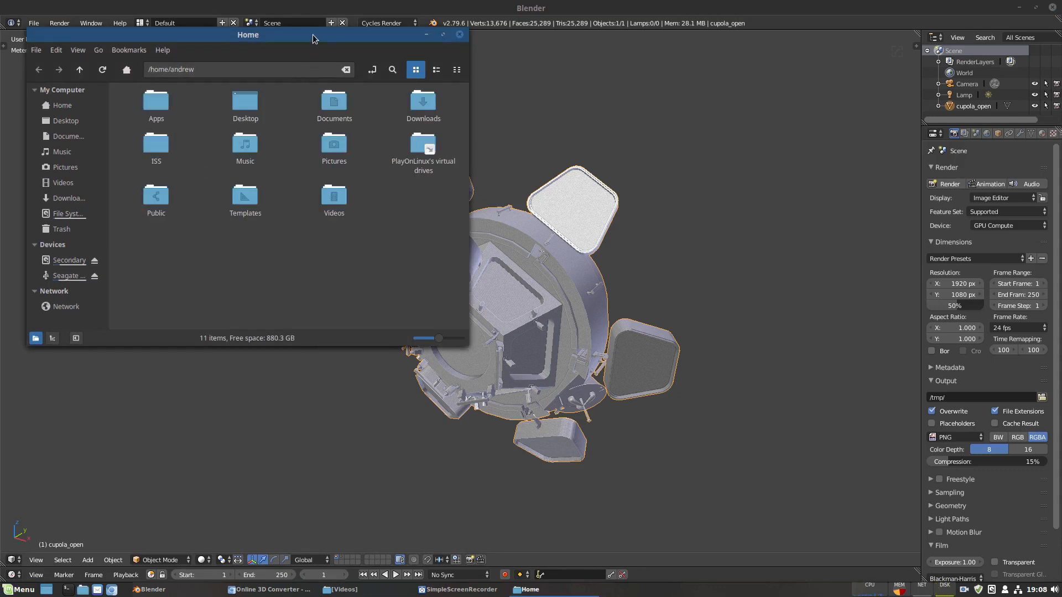
drag(314, 34, 456, 98)
double_click(294, 199)
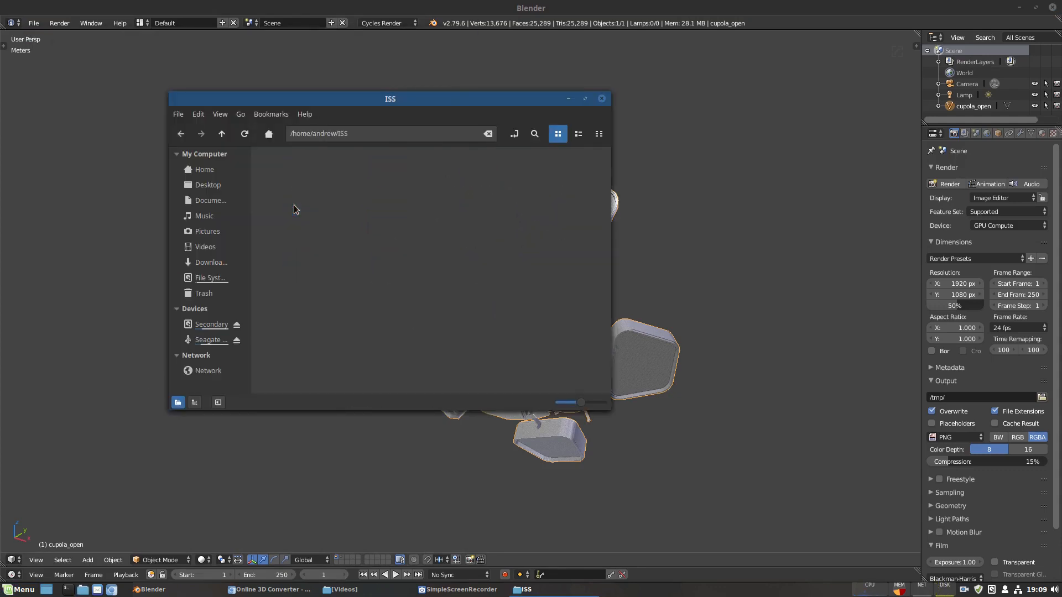
double_click(297, 171)
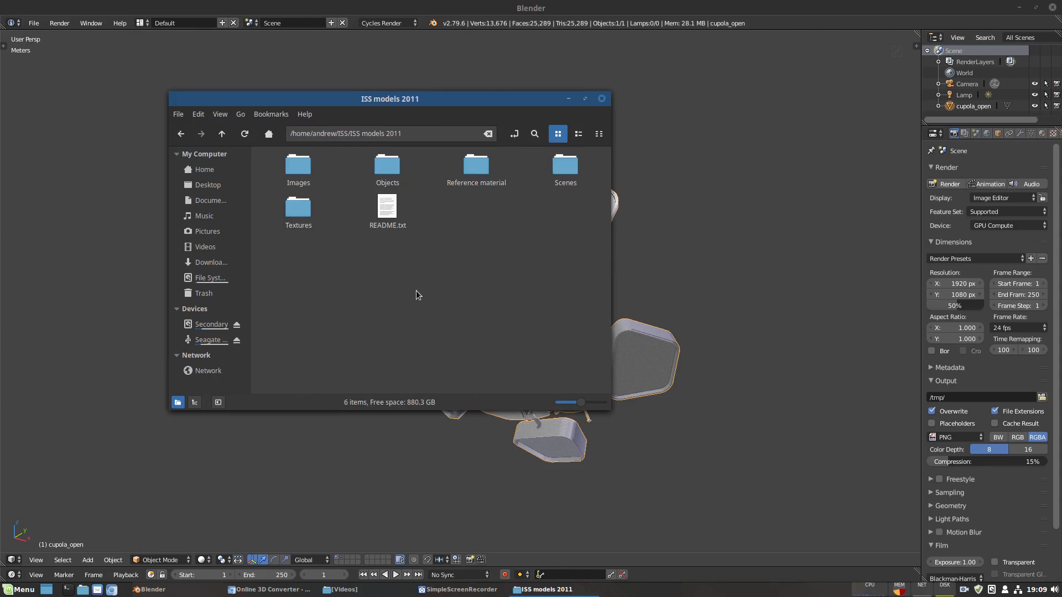
double_click(290, 168)
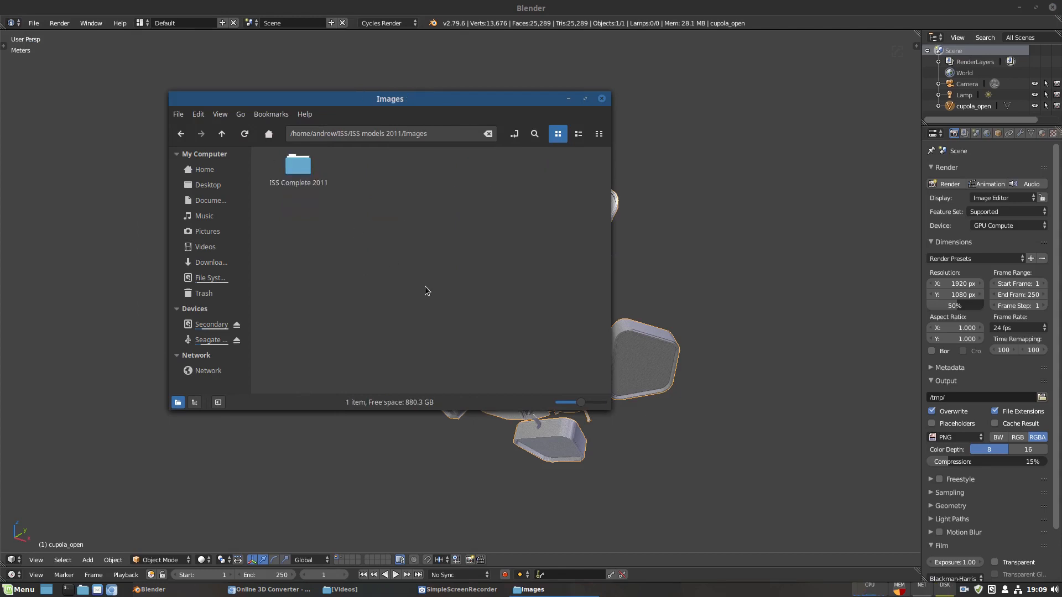
double_click(299, 167)
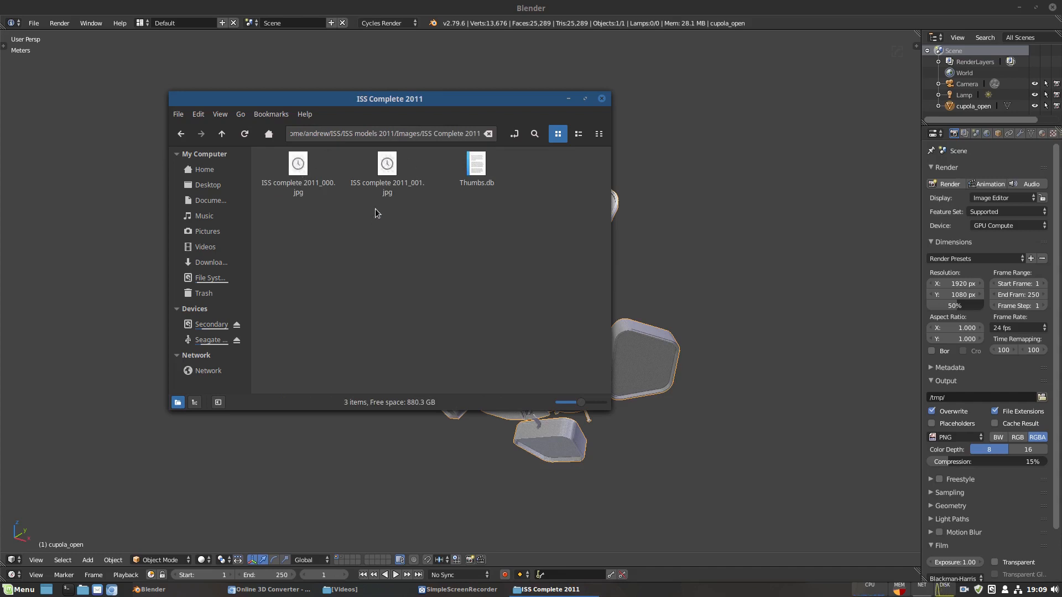
View the station renders ISS complete 2011_001.jpg and ISS complete 2011_000.jpg, and close the image viewer
double_click(385, 169)
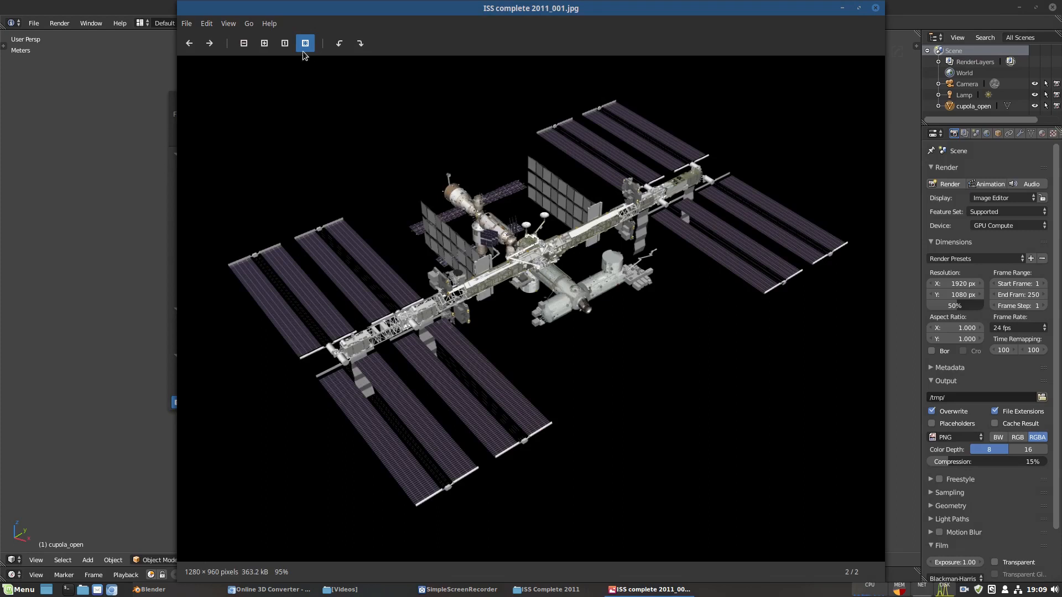
click(193, 47)
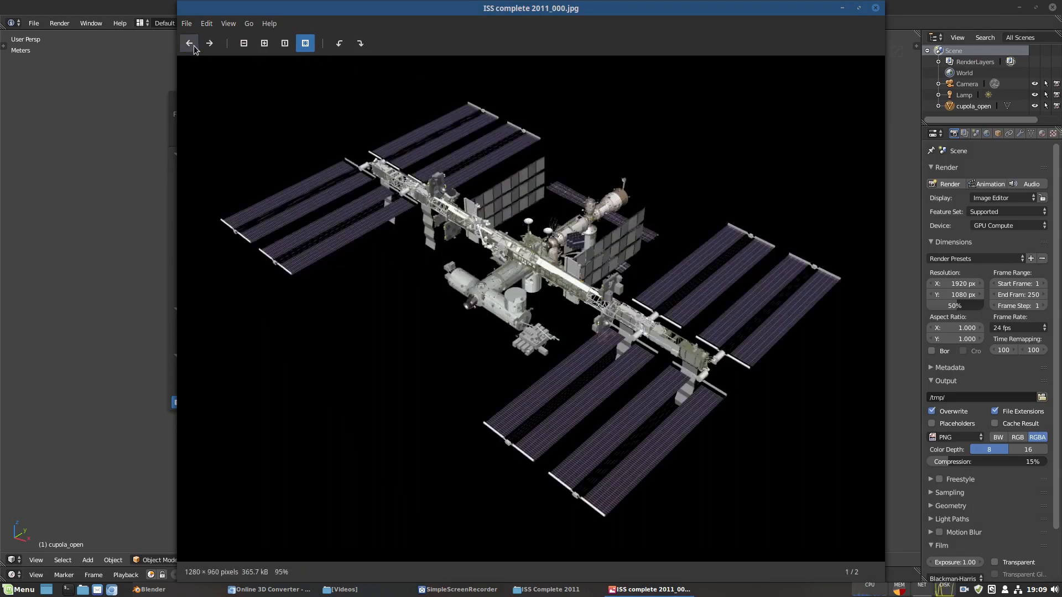
click(874, 9)
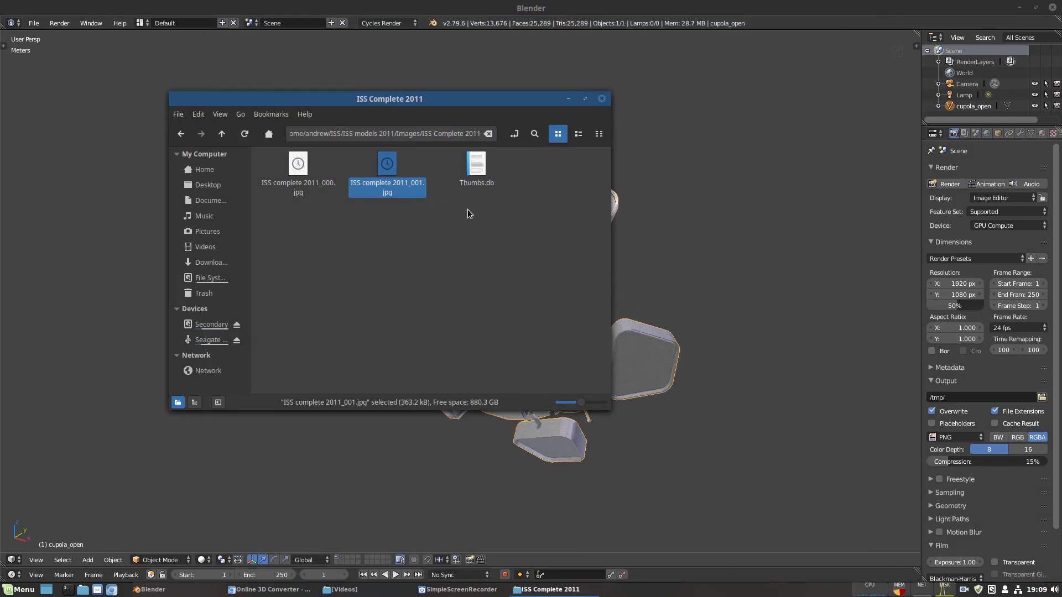
Open the diagram MAGIK_AC_Partners_MIM_RevK_Dec2009.png from the Reference material folder of ISS models 2011
key(alt+Up)
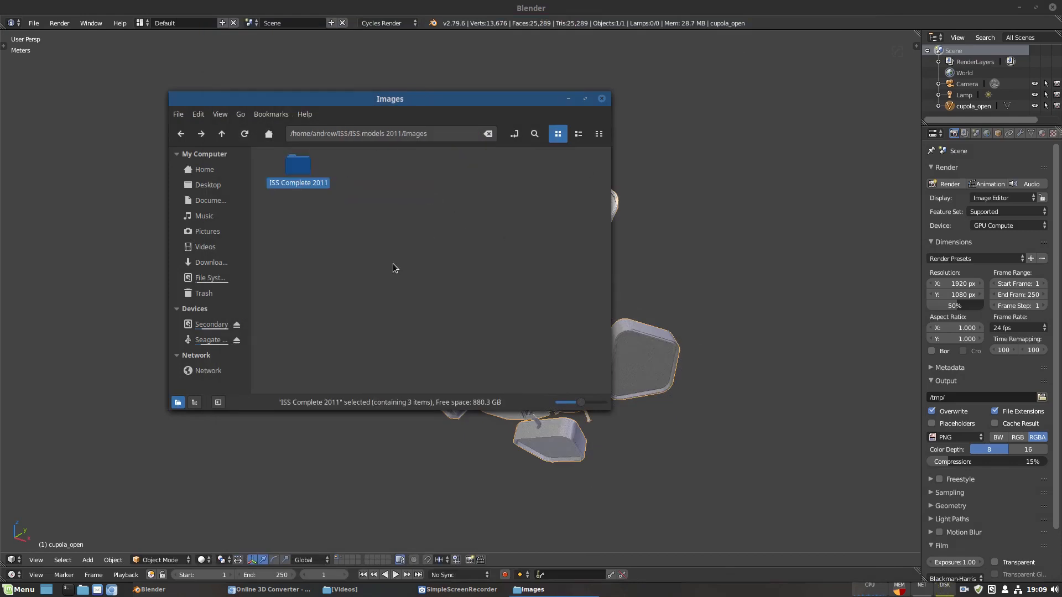
key(alt+Up)
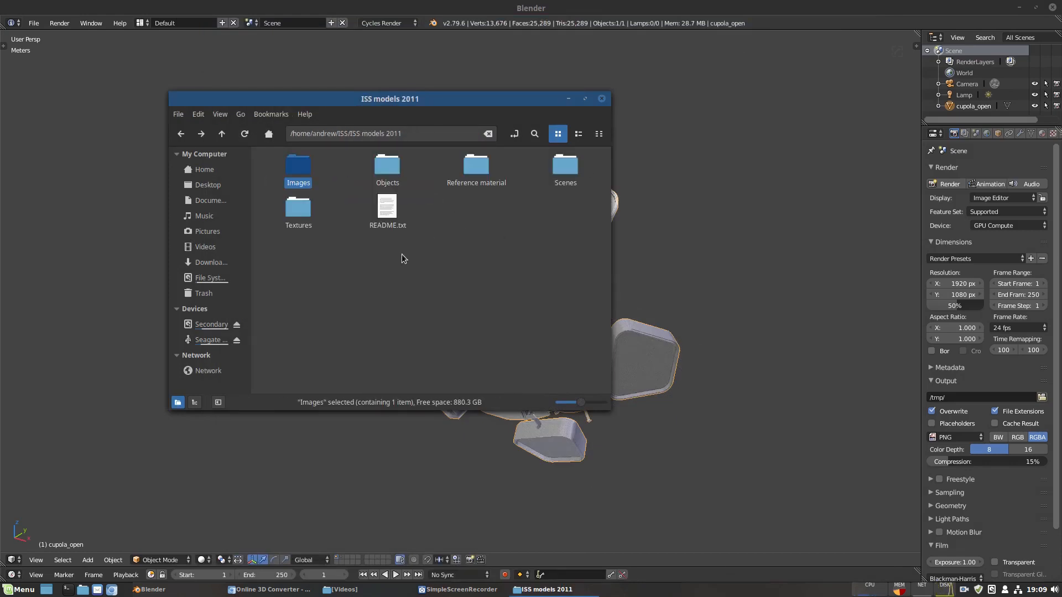
double_click(481, 170)
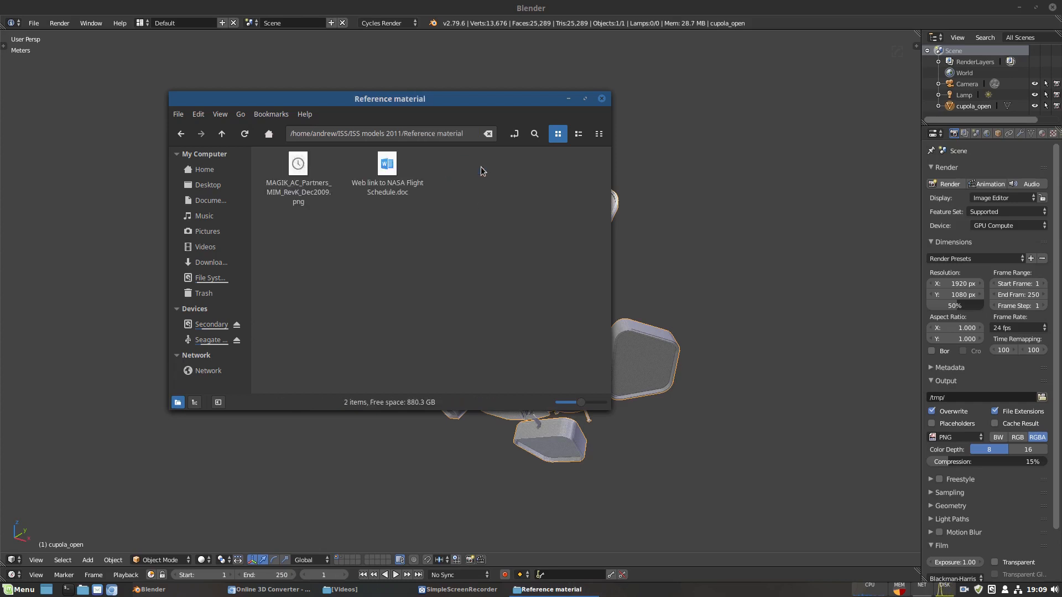
double_click(303, 167)
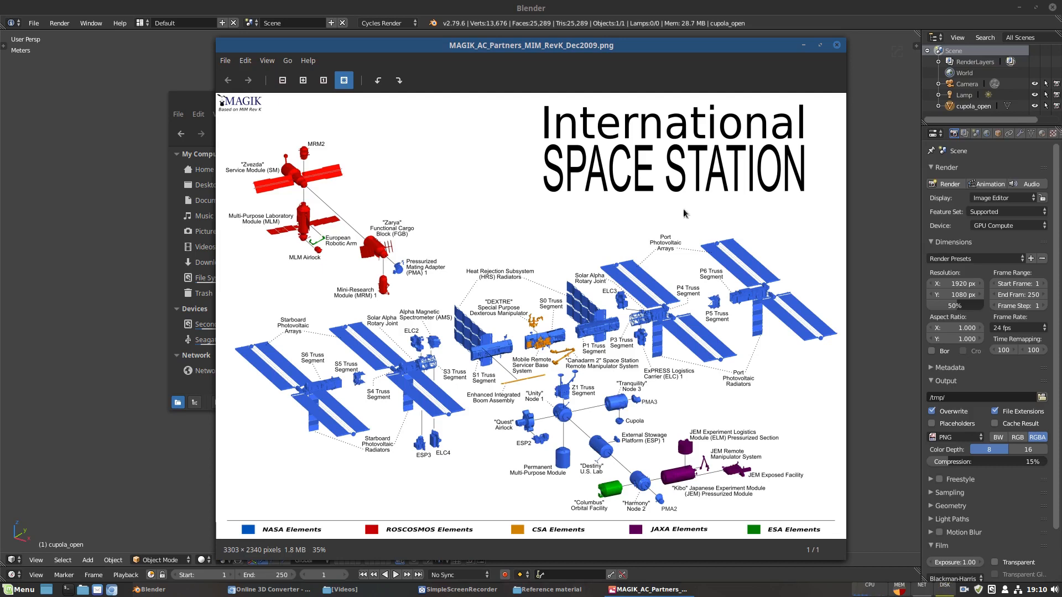
Examine the labelled truss segments and modules of the station diagram up close, and close the image and the file manager
scroll(614, 376, up, 3)
middle_drag(623, 408, 514, 256)
middle_drag(562, 134, 561, 401)
scroll(608, 188, down, 1)
scroll(560, 401, down, 2)
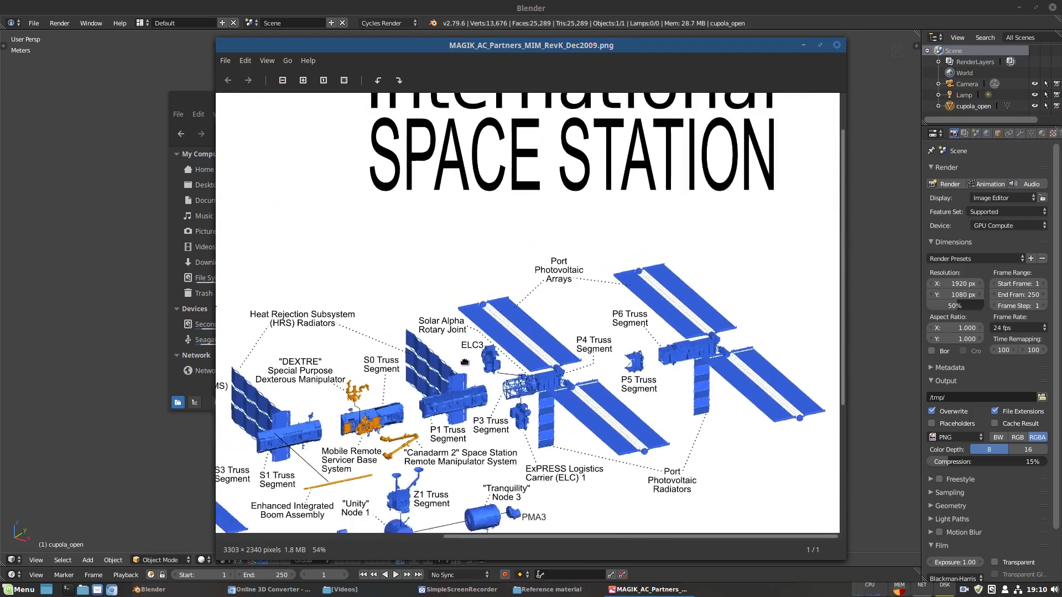
middle_drag(421, 441, 764, 257)
scroll(764, 257, up, 1)
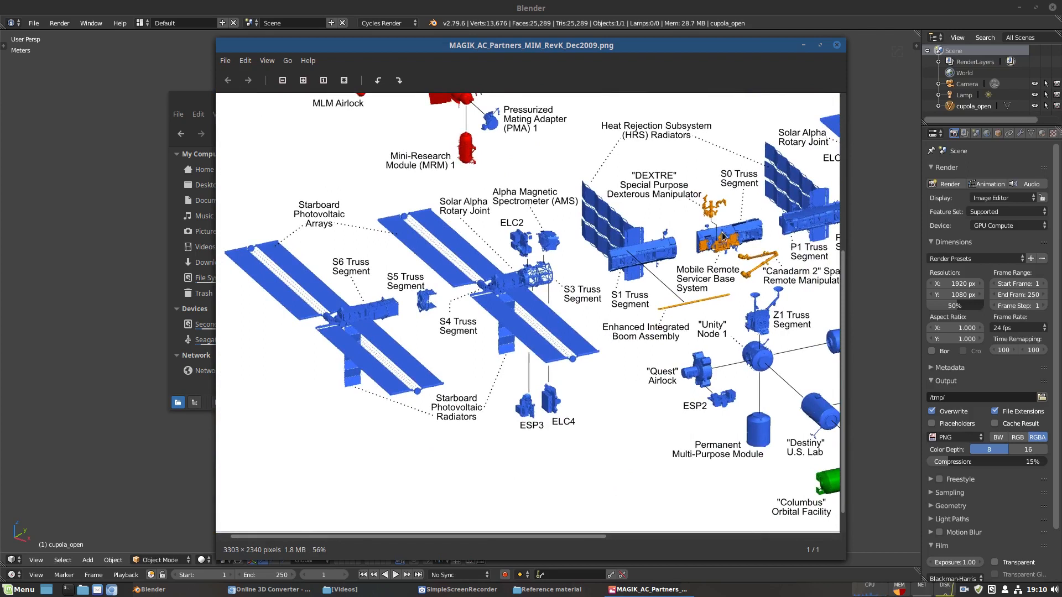
middle_drag(673, 190, 553, 295)
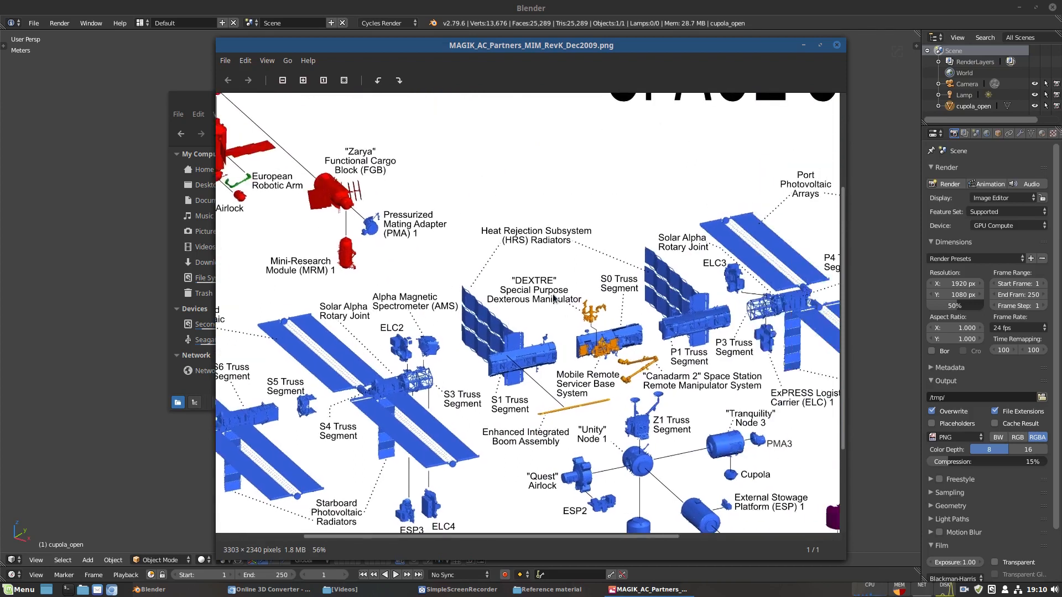
click(836, 45)
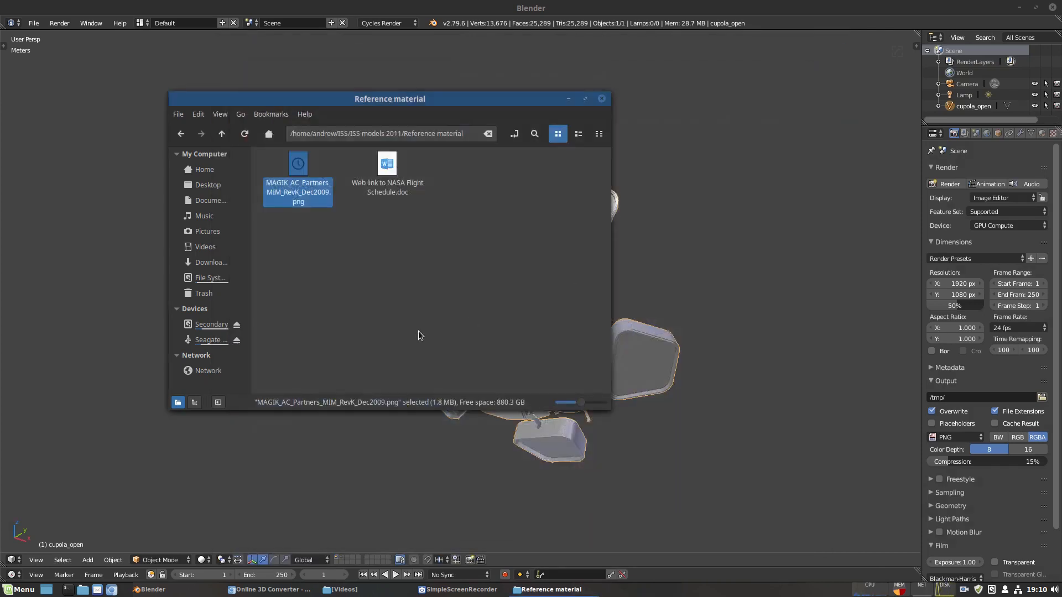
click(601, 99)
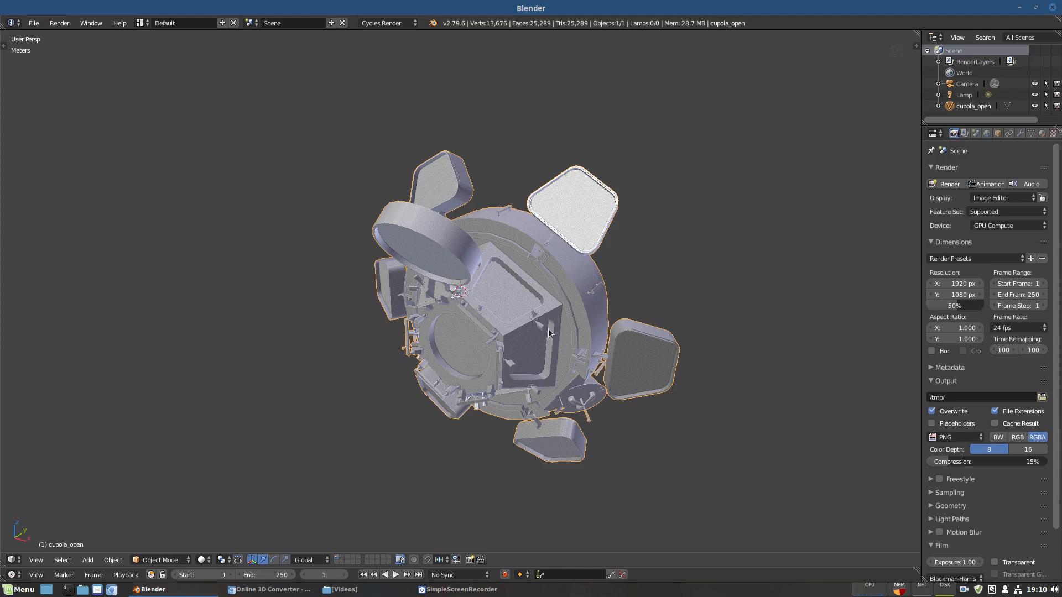
Clear the custom split normals data of the cupola_open mesh
scroll(546, 330, down, 1)
middle_drag(565, 323, 555, 257)
scroll(604, 449, up, 3)
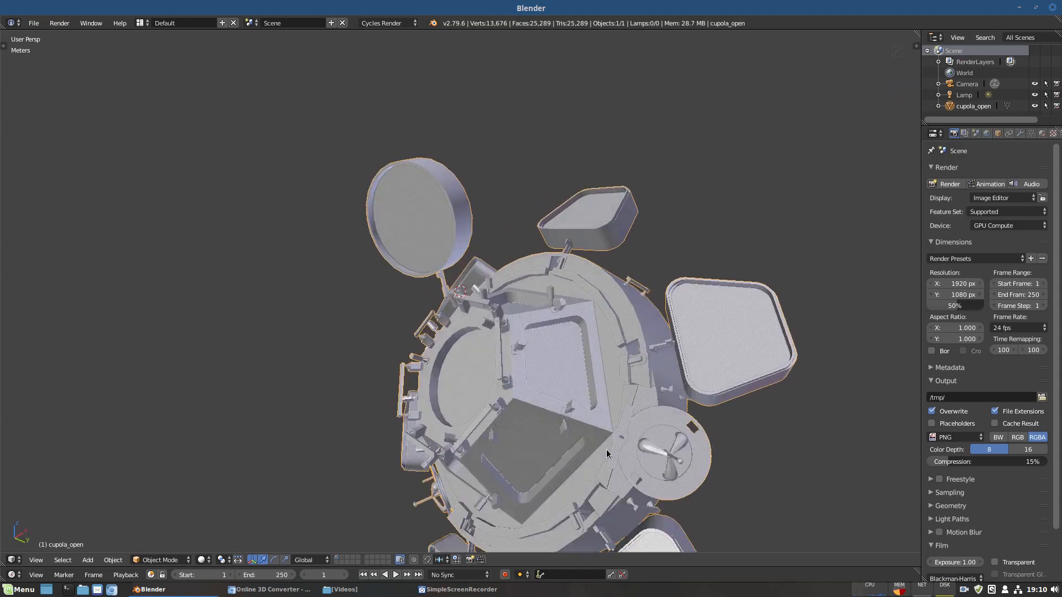
middle_drag(602, 446, 586, 451)
mouse_move(602, 363)
middle_down()
mouse_move(602, 446)
mouse_move(450, 445)
mouse_move(631, 442)
middle_up()
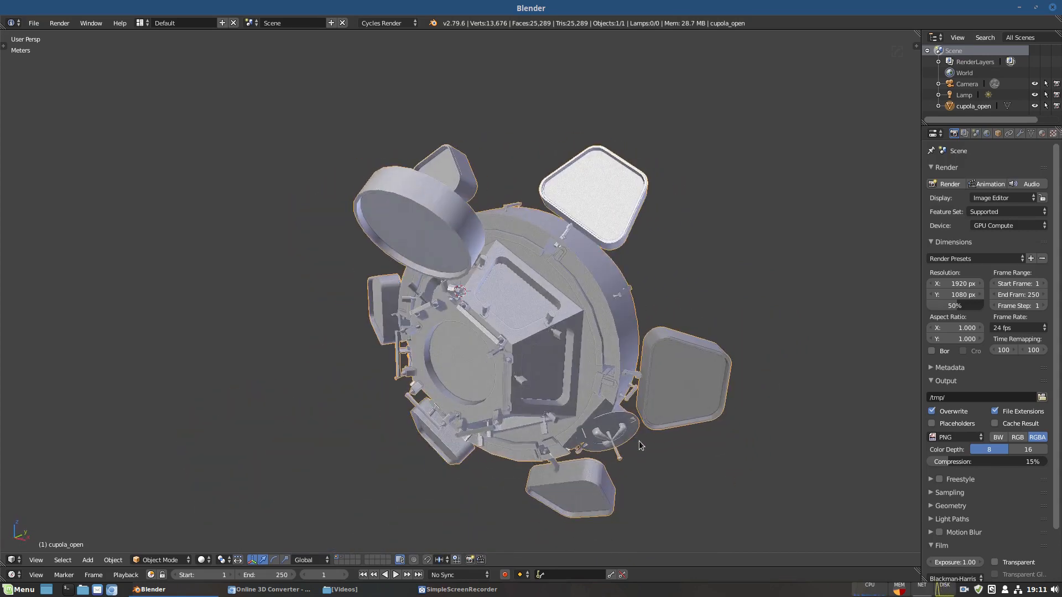
click(1030, 134)
click(932, 446)
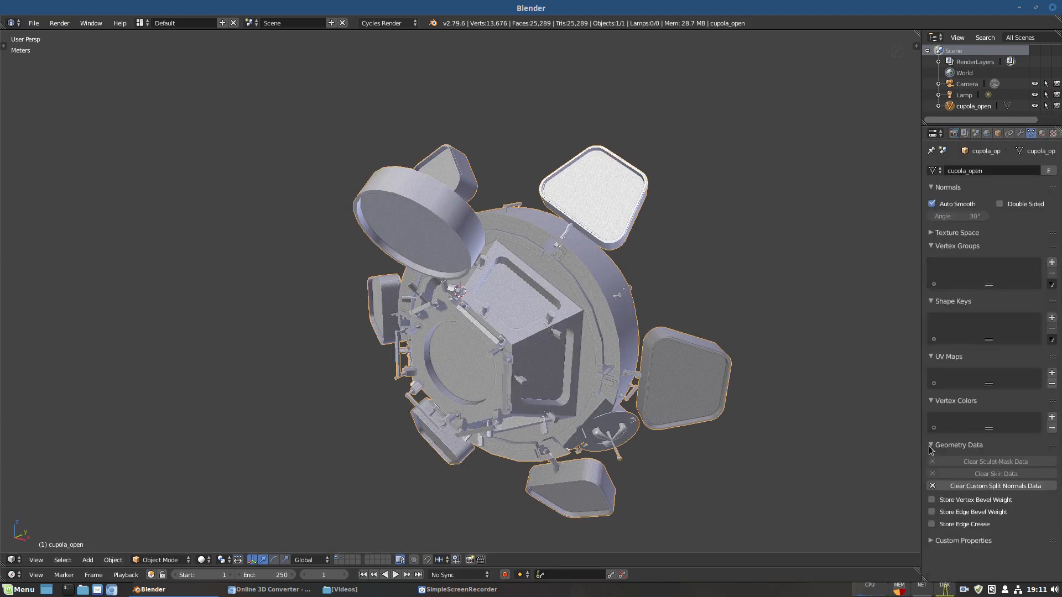
click(932, 487)
Examine the shading of the cupola's shutters, windows and outer ring up close and from different angles
middle_drag(523, 422, 575, 335)
middle_drag(447, 402, 383, 453)
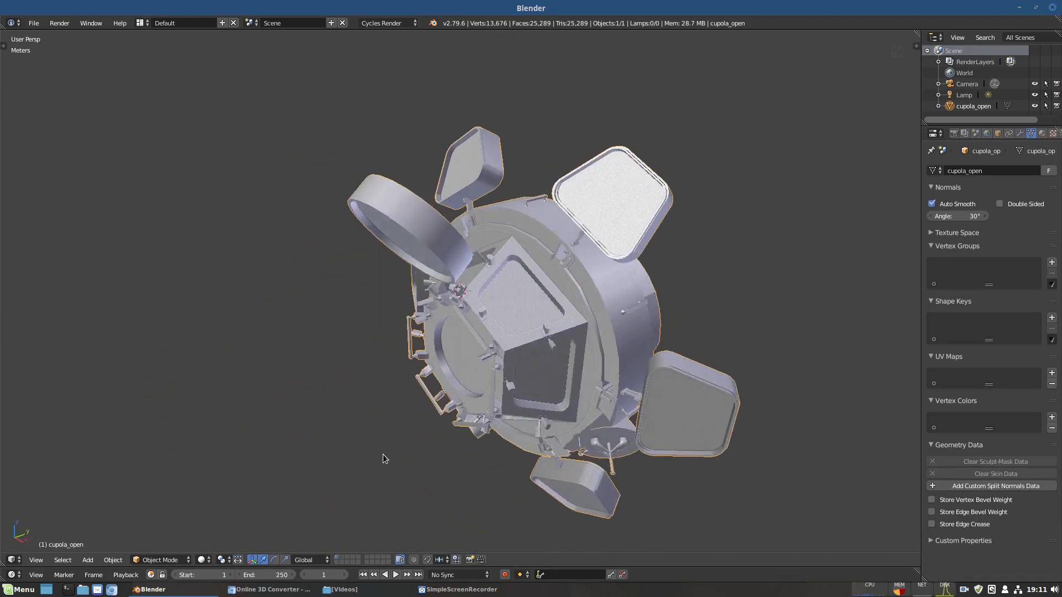
scroll(549, 340, up, 5)
scroll(549, 344, up, 2)
middle_drag(579, 401, 543, 413)
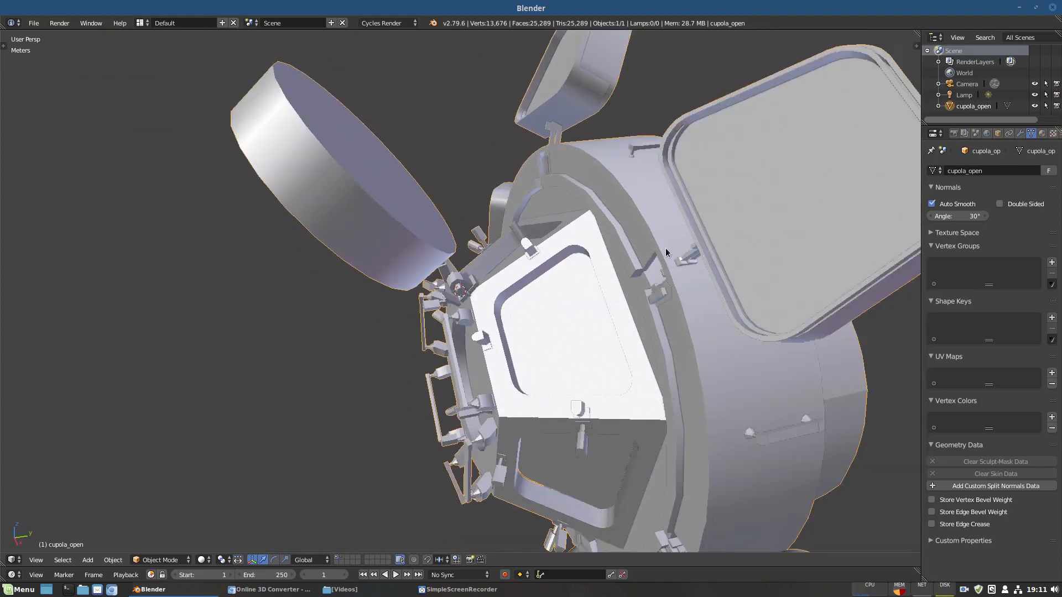
scroll(663, 300, down, 3)
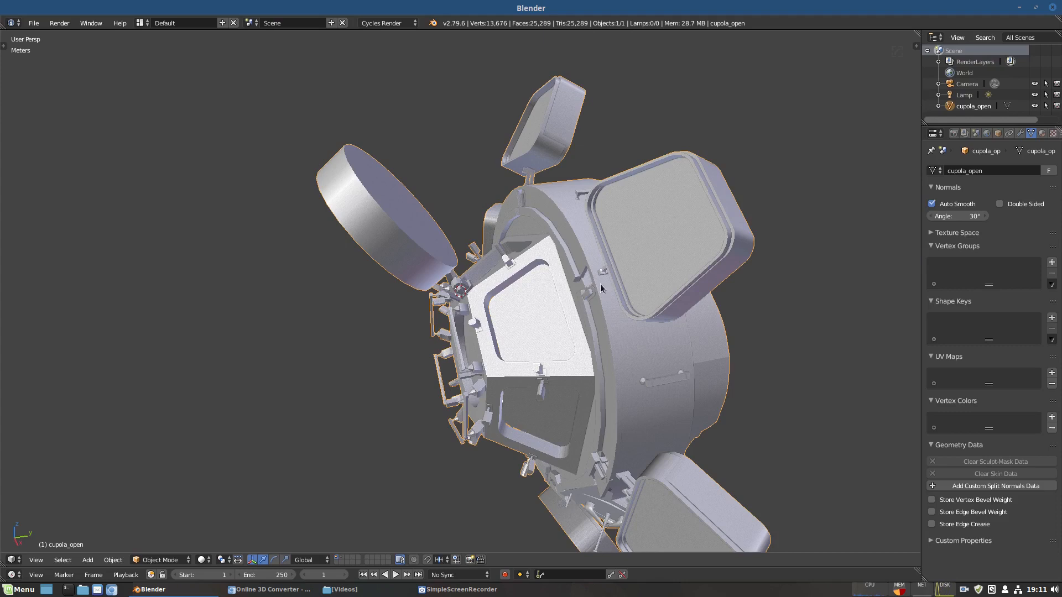
middle_drag(534, 364, 582, 362)
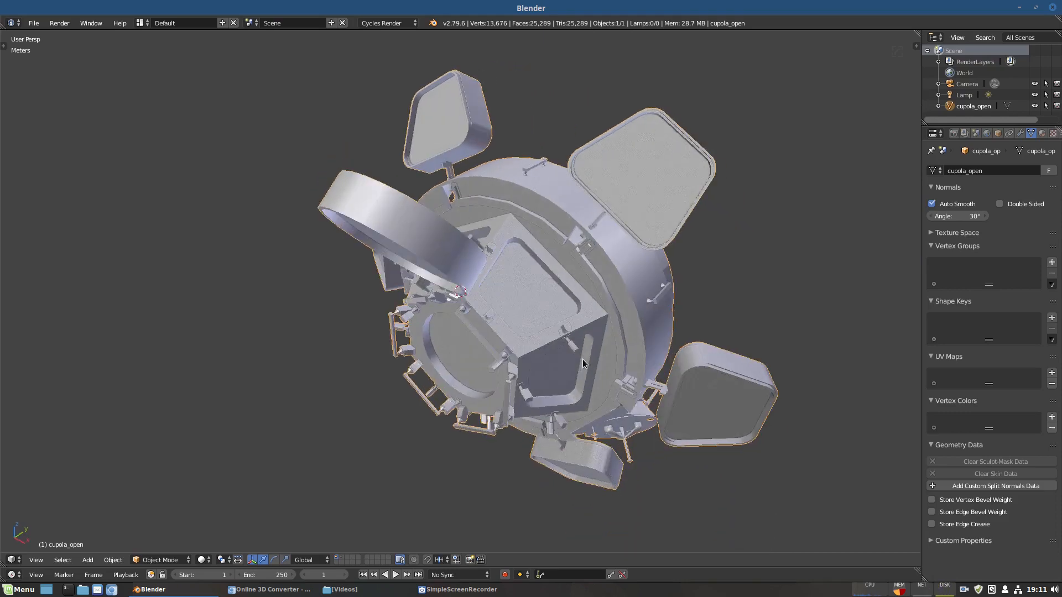
scroll(583, 361, up, 5)
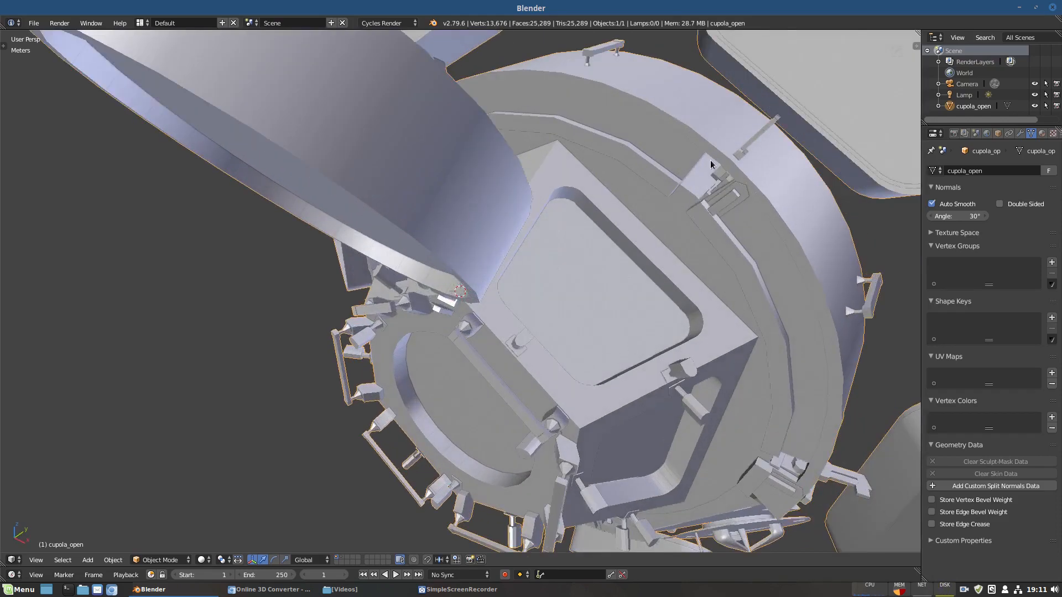
scroll(681, 181, down, 7)
middle_drag(490, 336, 531, 334)
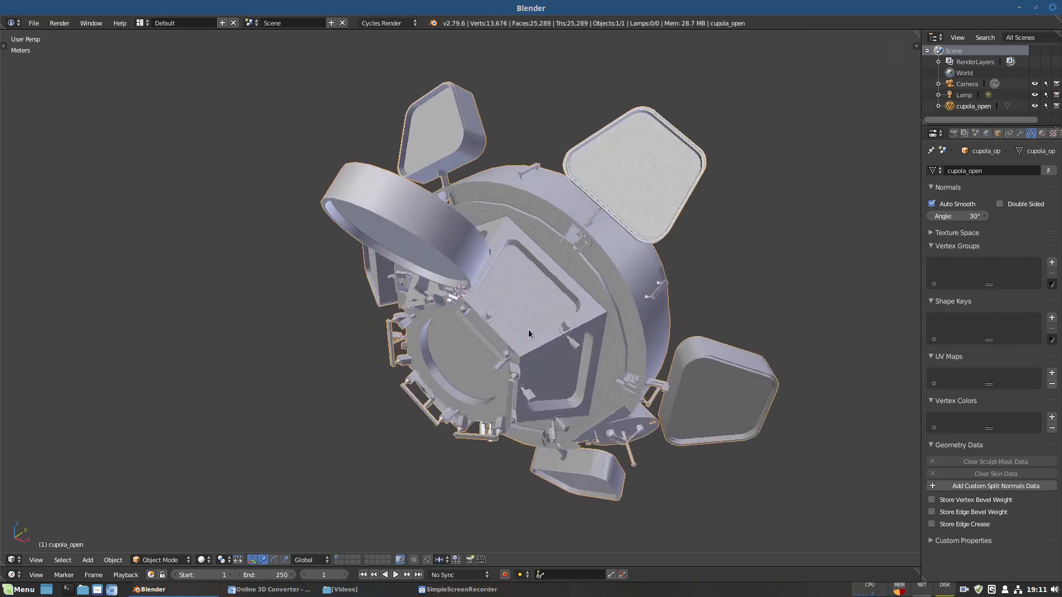
scroll(538, 326, down, 3)
scroll(538, 326, down, 2)
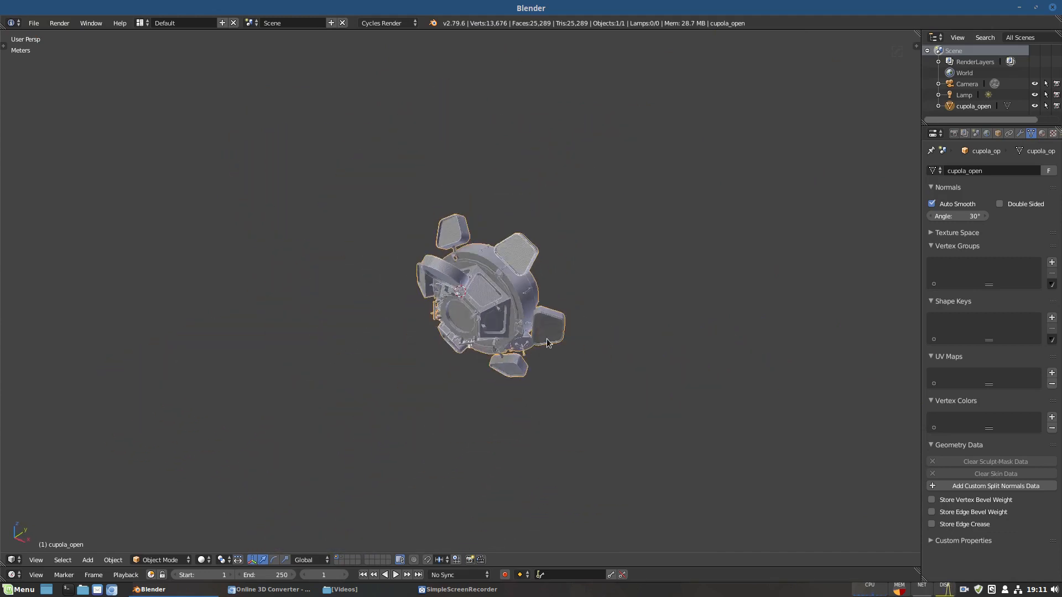